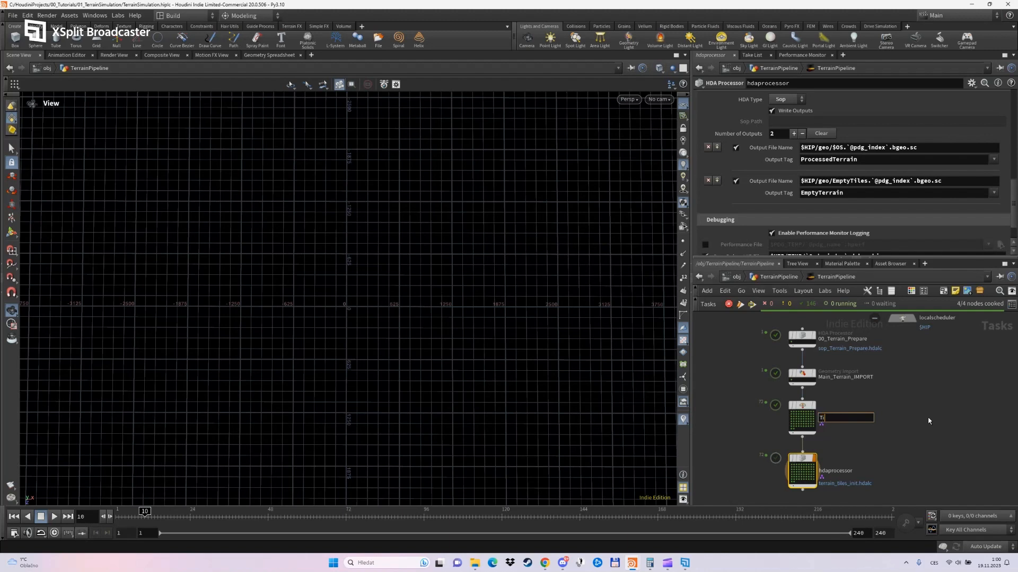
Rename the wedge node to Terrain_Tiles_Creating and the HDA Processor below it to Terrain_Tiles_INIT
{"action": "type", "text": "les_Creating"}
{"action": "key", "text": "Return"}
{"action": "type", "text": "Terrain_Tiles_INIT"}
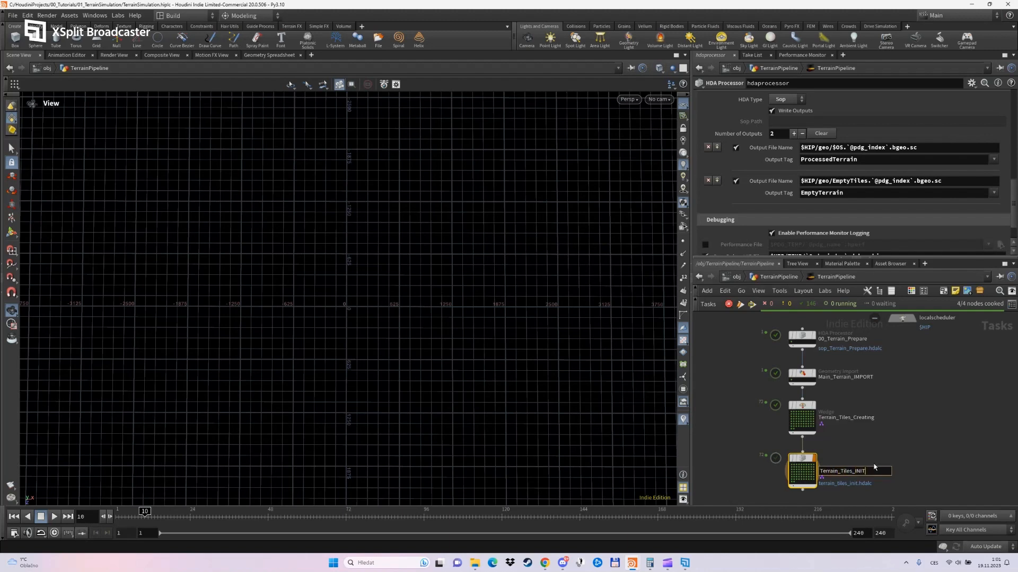
{"action": "key", "text": "Return"}
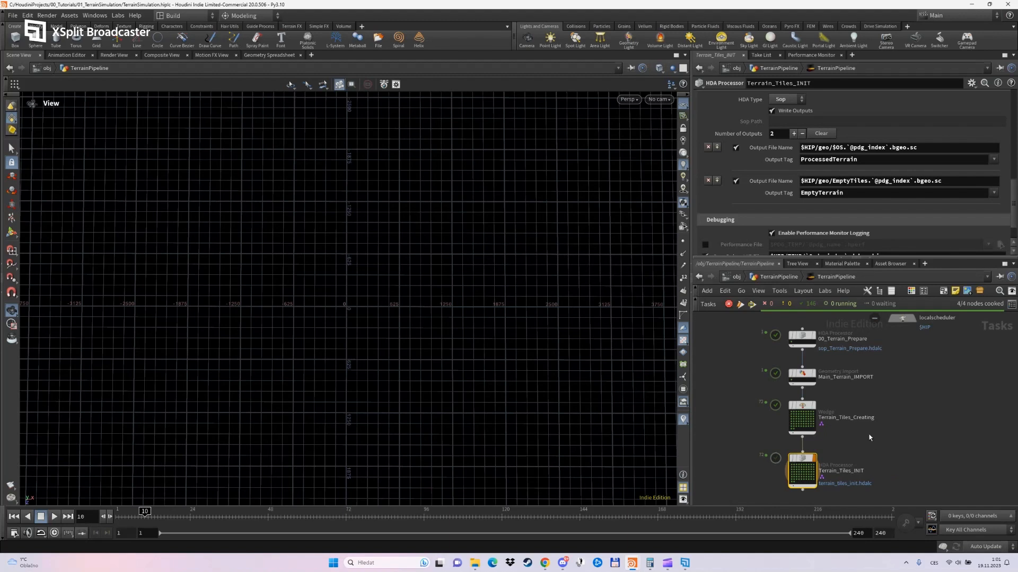
Dirty and cook the Terrain_Tiles_INIT node, and select the work item of Main_Terrain_IMPORT as the active one
{"action": "right_click", "coordinate": [803, 473]}
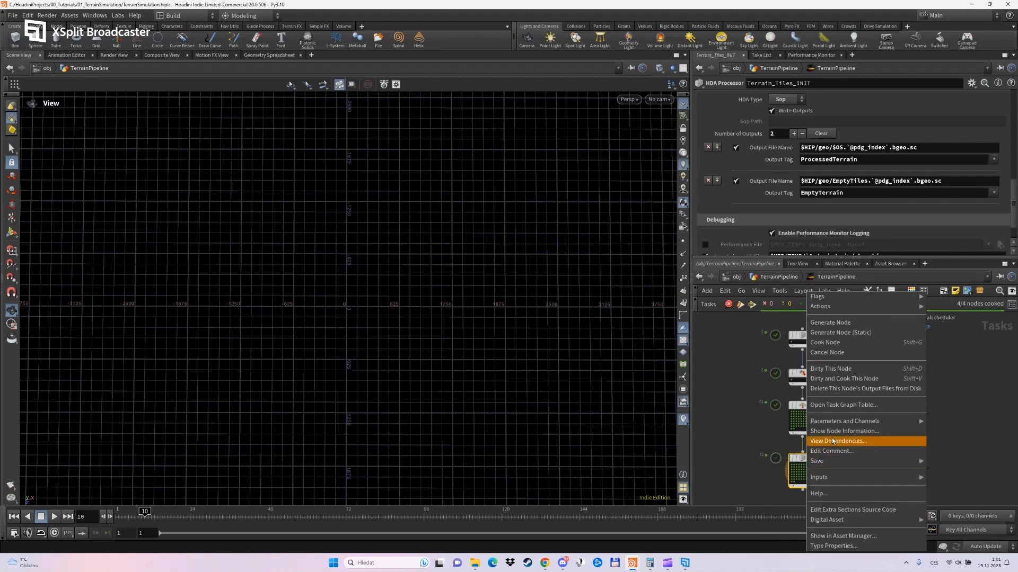
{"action": "left_click", "coordinate": [848, 379]}
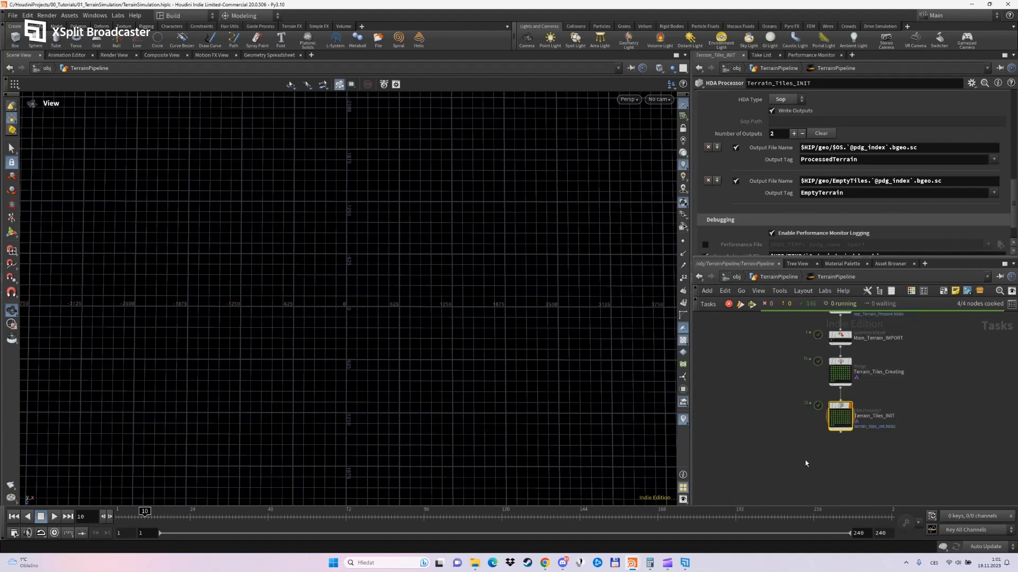
{"action": "middle_click_drag", "start_coordinate": [819, 455], "coordinate": [766, 504]}
{"action": "scroll", "coordinate": [808, 422], "scroll_direction": "up", "scroll_amount": 3}
{"action": "left_click", "coordinate": [798, 406]}
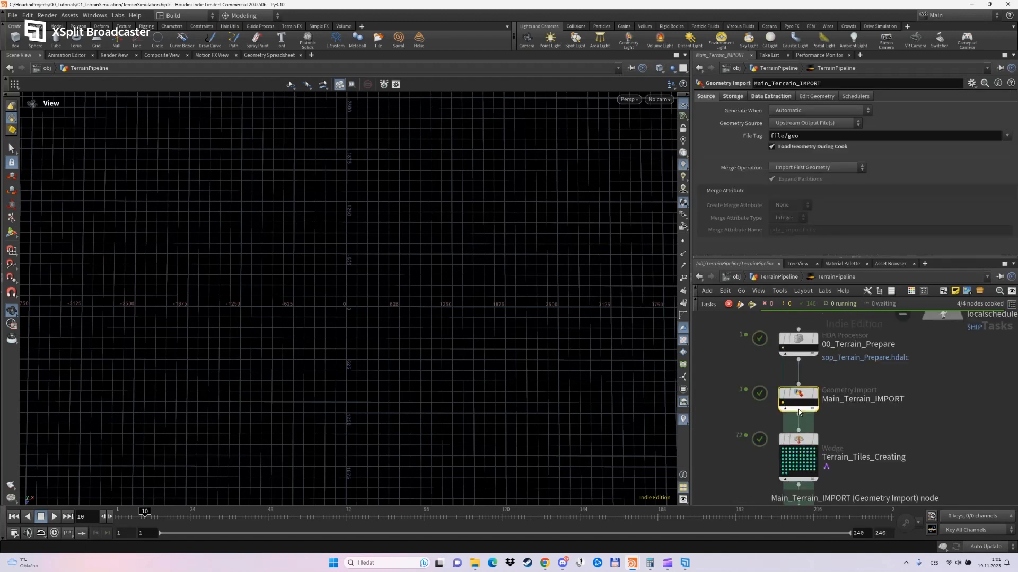
{"action": "scroll", "coordinate": [799, 409], "scroll_direction": "down", "scroll_amount": 3}
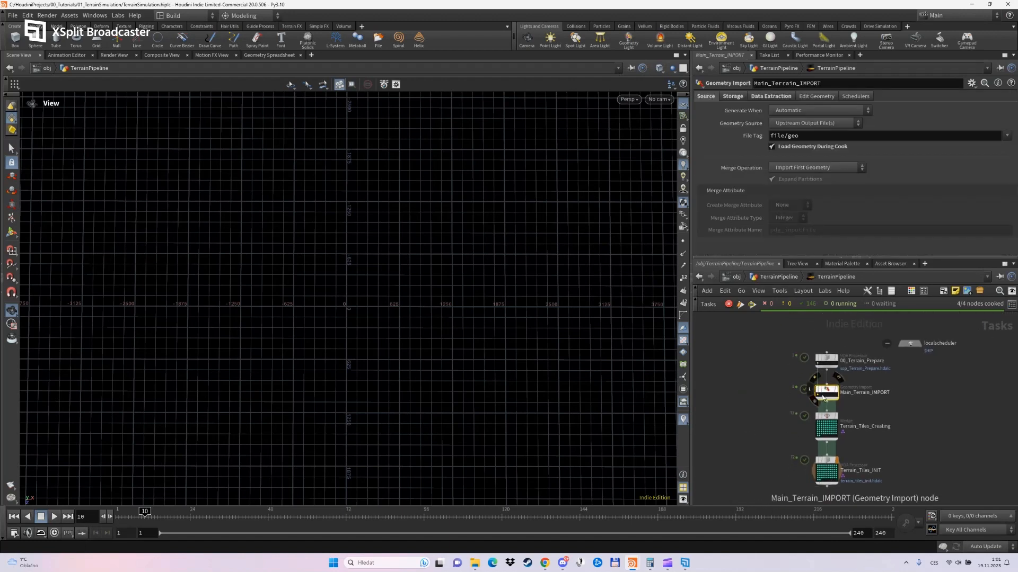
Go into the SOP_HDA geometry network and add a Subnetwork node below terrain_tiles_init
{"action": "left_click", "coordinate": [789, 279]}
{"action": "left_click", "coordinate": [741, 277]}
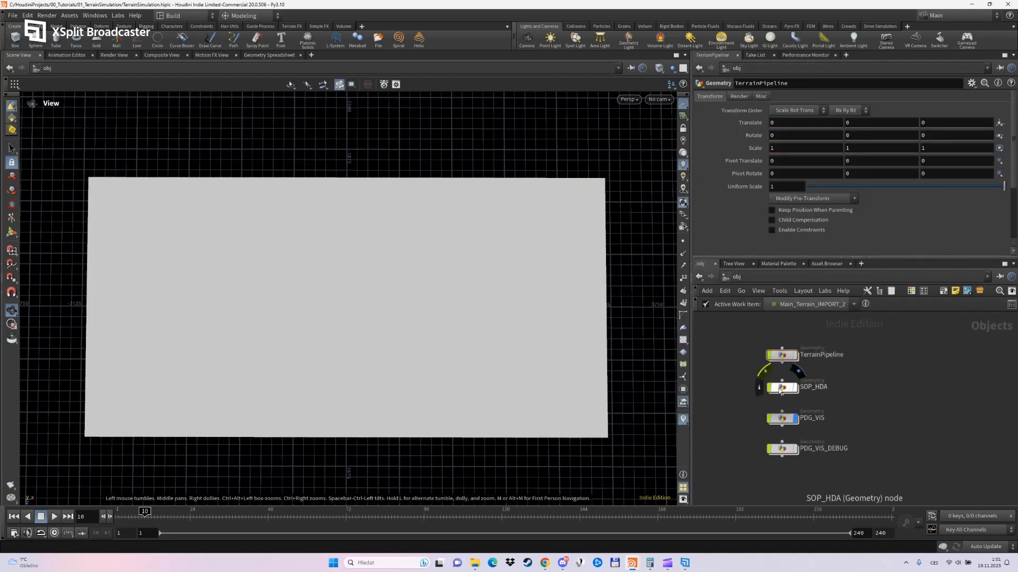
{"action": "double_click", "coordinate": [780, 388]}
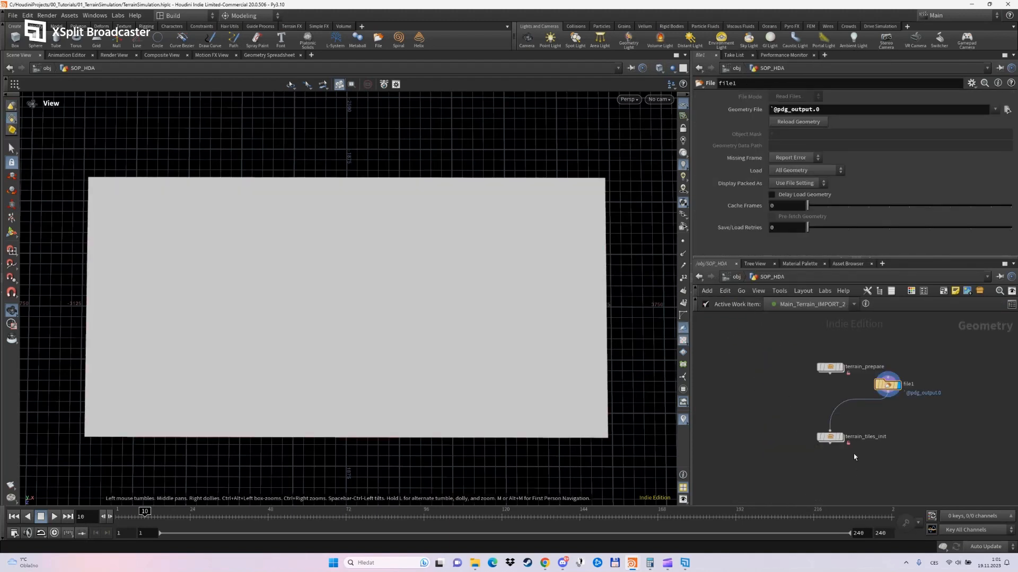
{"action": "left_click_drag", "start_coordinate": [830, 437], "coordinate": [821, 419]}
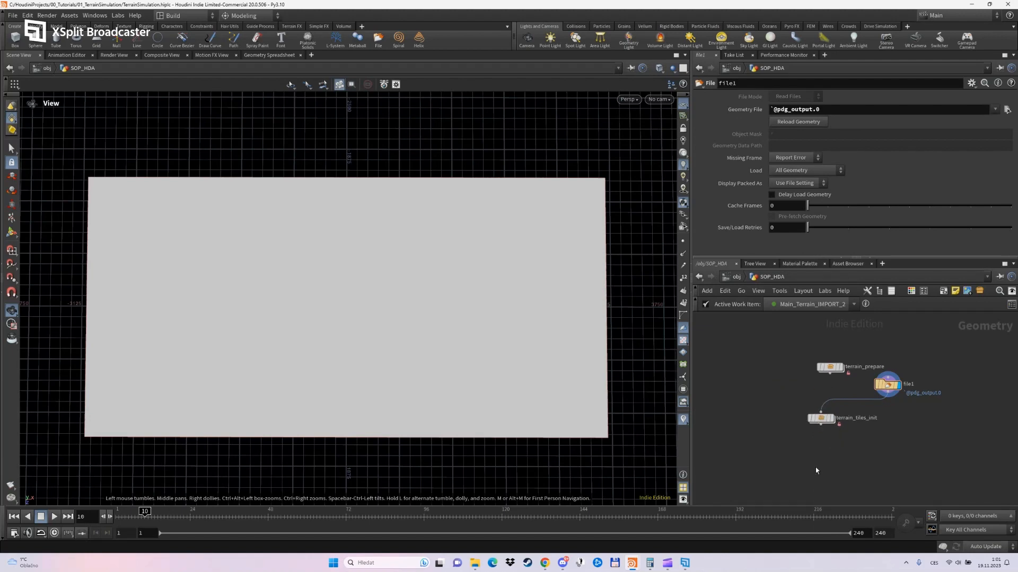
{"action": "key", "text": "Tab"}
{"action": "type", "text": "object"}
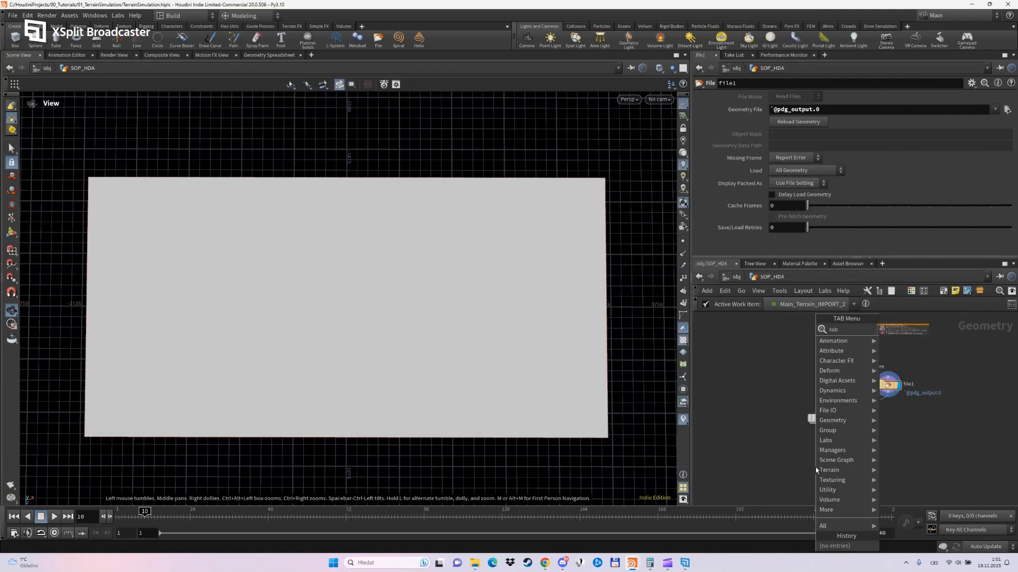
{"action": "key", "text": "Return"}
{"action": "left_click", "coordinate": [815, 467]}
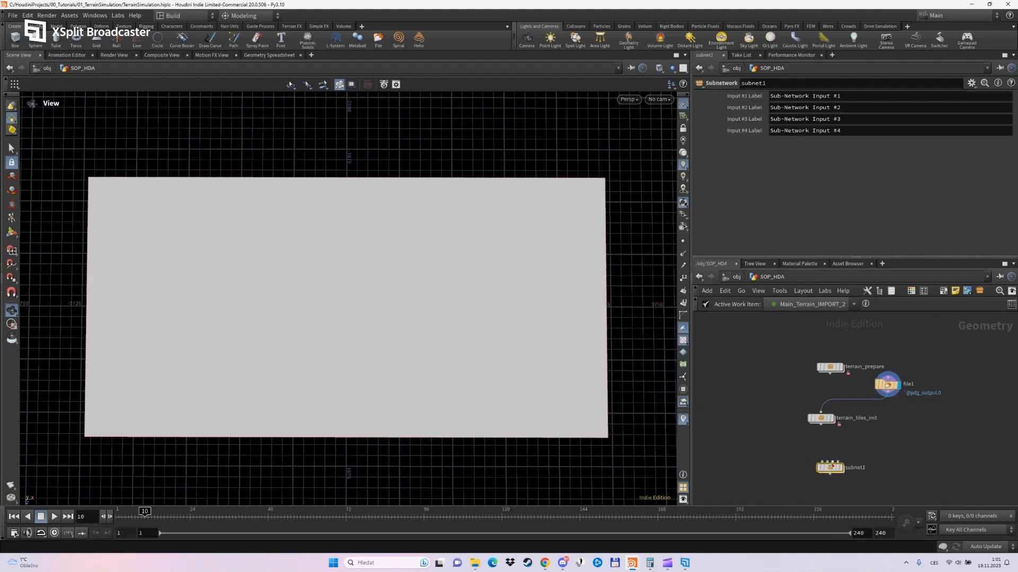
Wire the file1 output into the first input of the new subnetwork and go inside the subnetwork
{"action": "left_click", "coordinate": [888, 386]}
{"action": "left_click_drag", "start_coordinate": [888, 394], "coordinate": [822, 462]}
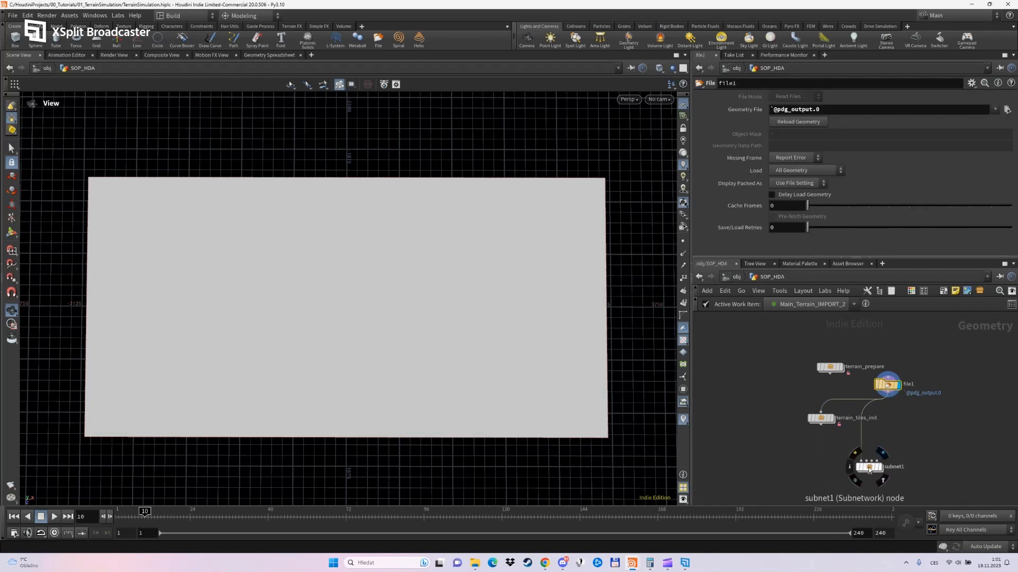
{"action": "key", "text": "i"}
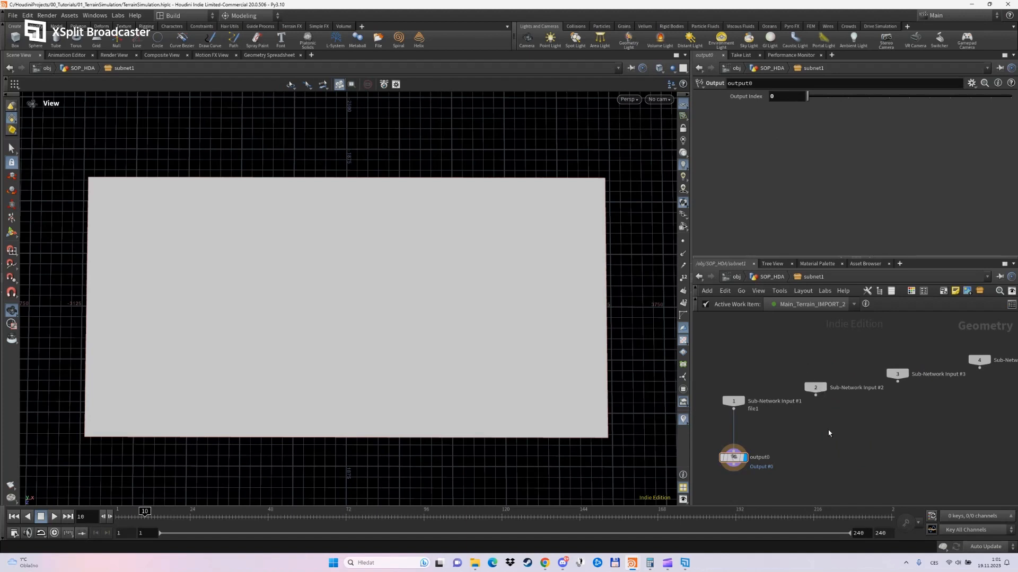
Spread the subnetwork's input and output nodes apart and add a HeightField node in the free space
{"action": "left_click_drag", "start_coordinate": [733, 457], "coordinate": [733, 491]}
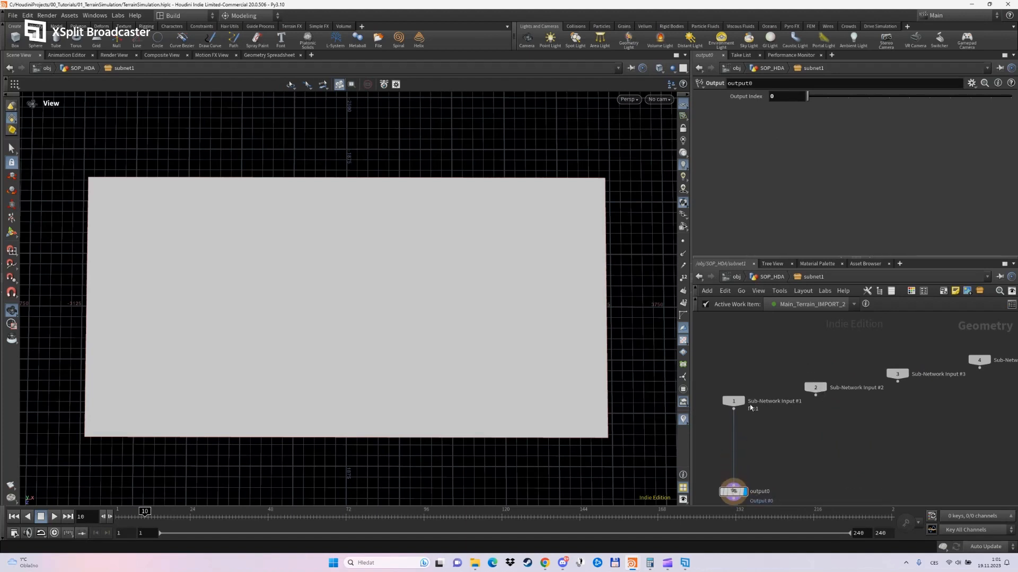
{"action": "left_click_drag", "start_coordinate": [736, 401], "coordinate": [983, 395]}
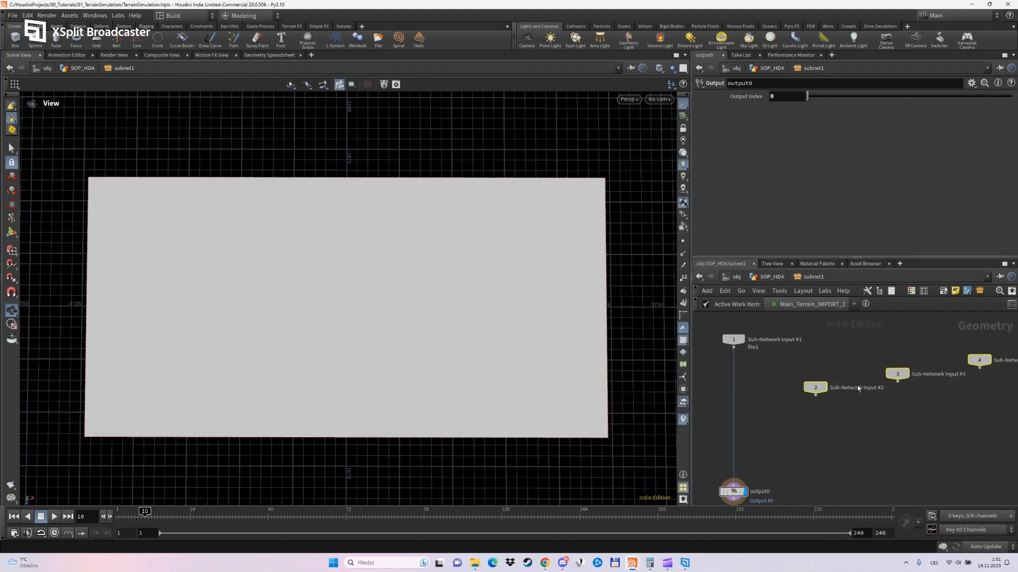
{"action": "left_click_drag", "start_coordinate": [817, 390], "coordinate": [846, 336]}
{"action": "key", "text": "Tab"}
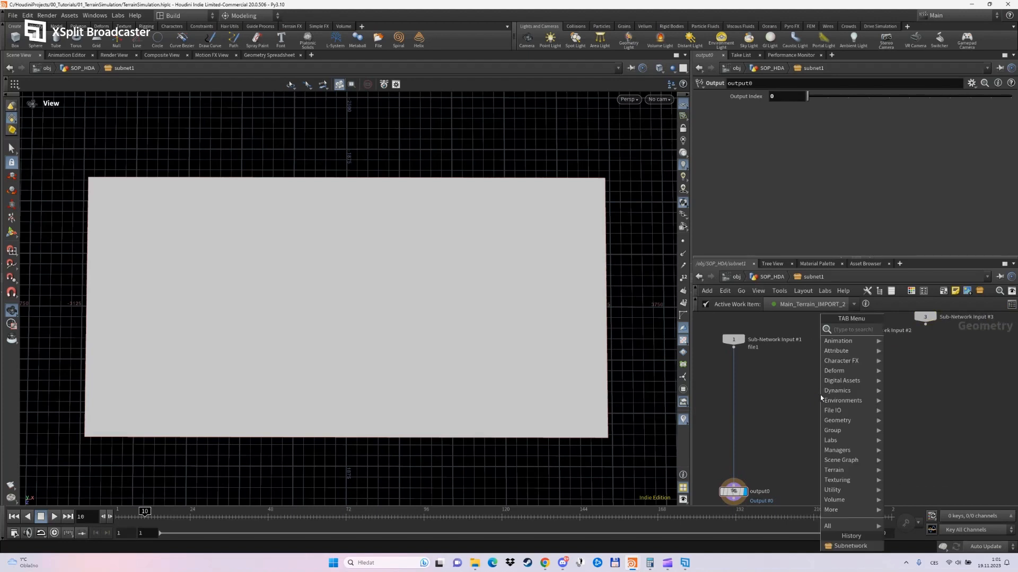
{"action": "type", "text": "hf"}
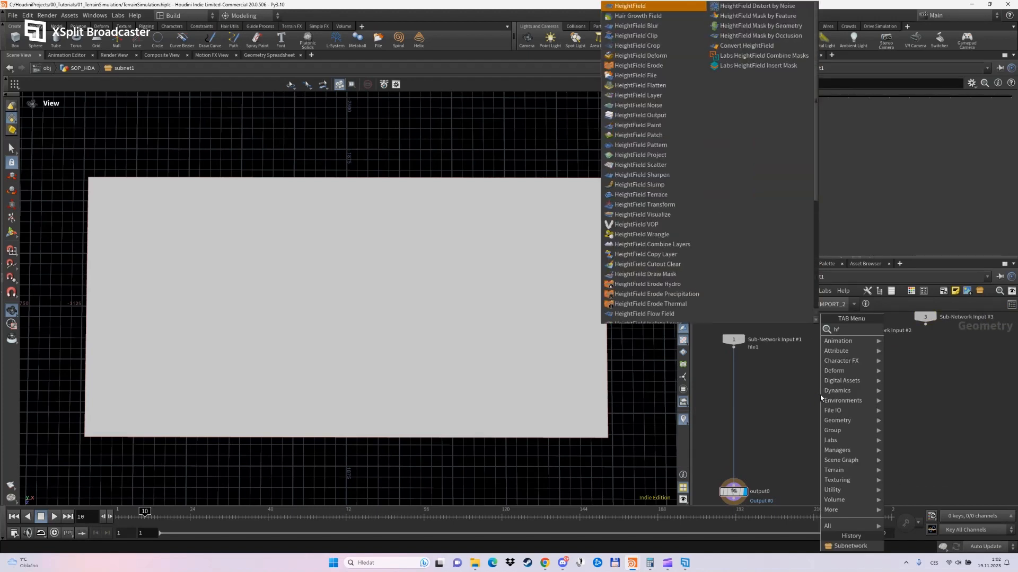
{"action": "key", "text": "Return"}
{"action": "left_click", "coordinate": [820, 396]}
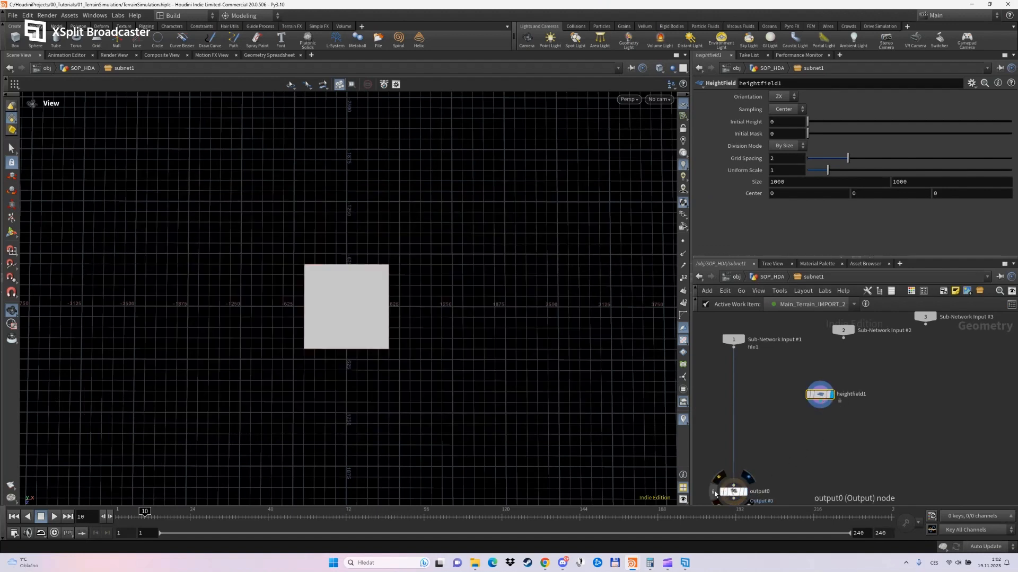
Copy the terrain's X size from the output0 node information and set the heightfield's grid spacing to 10
{"action": "left_click", "coordinate": [713, 493]}
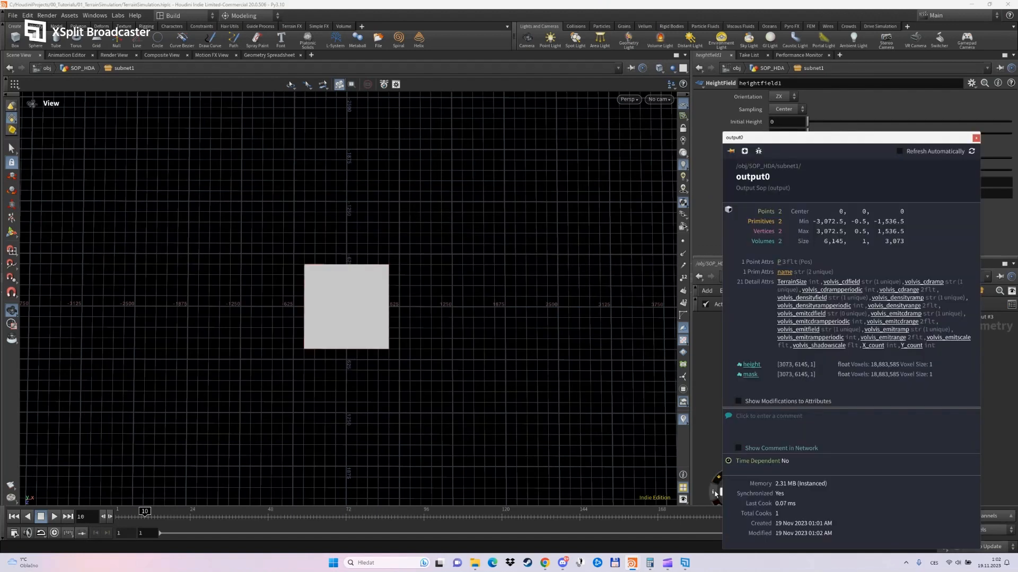
{"action": "double_click", "coordinate": [839, 244]}
{"action": "key", "text": "ctrl+c"}
{"action": "key", "text": "Escape"}
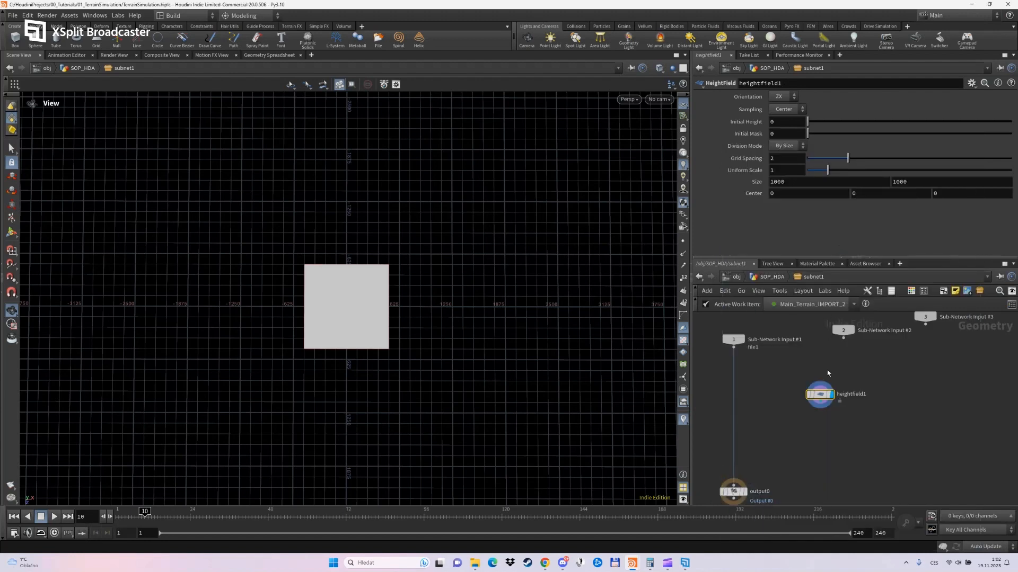
{"action": "double_click", "coordinate": [784, 159]}
{"action": "type", "text": "10"}
{"action": "key", "text": "Return"}
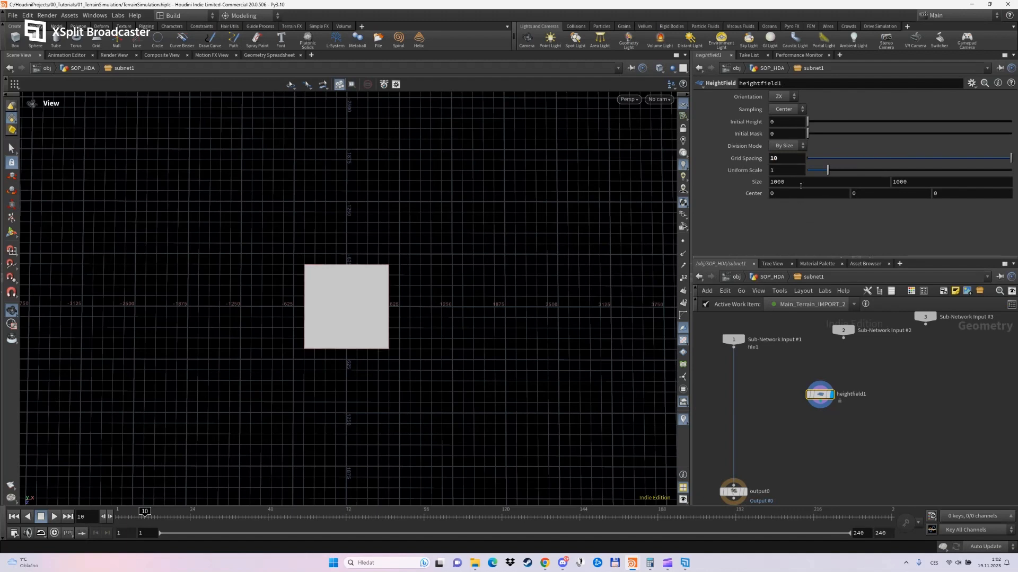
Paste the copied X size as the heightfield's first size value and correct it to 6145
{"action": "left_click_drag", "start_coordinate": [791, 184], "coordinate": [731, 186]}
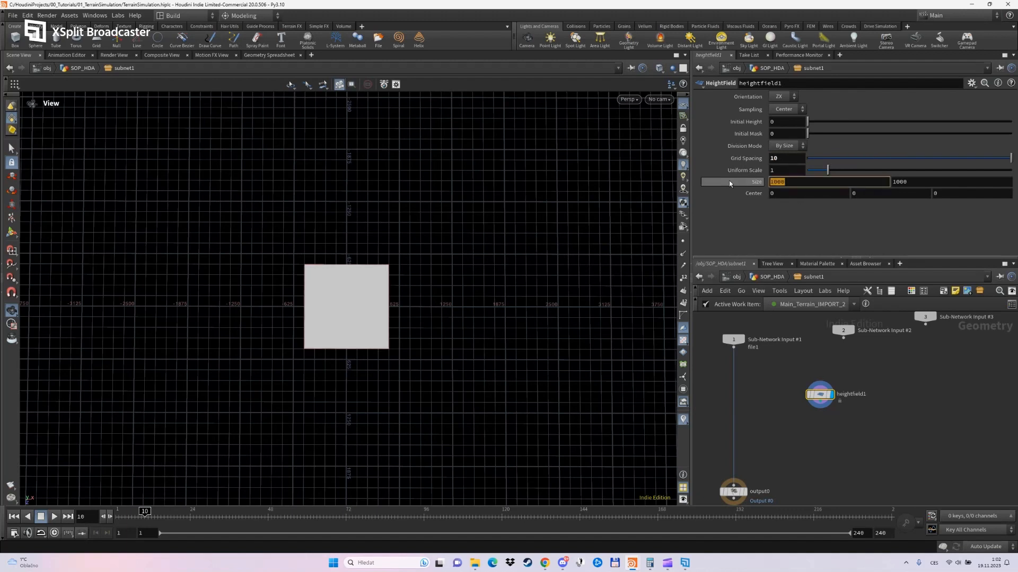
{"action": "key", "text": "ctrl+v"}
{"action": "key", "text": "Return"}
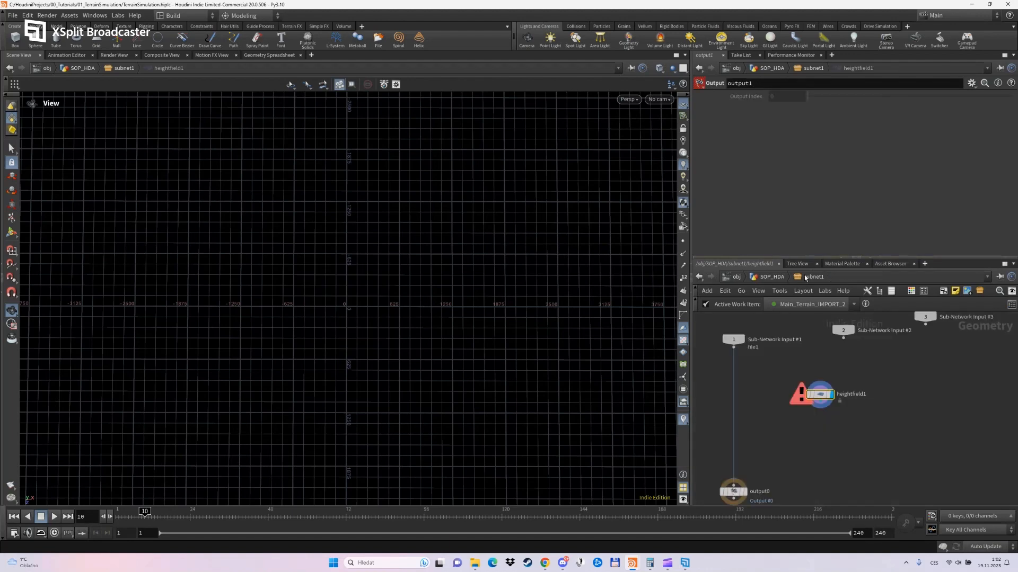
{"action": "right_click", "coordinate": [800, 183]}
{"action": "left_click", "coordinate": [827, 304]}
{"action": "left_click", "coordinate": [787, 185]}
{"action": "key", "text": "BackSpace"}
{"action": "key", "text": "Return"}
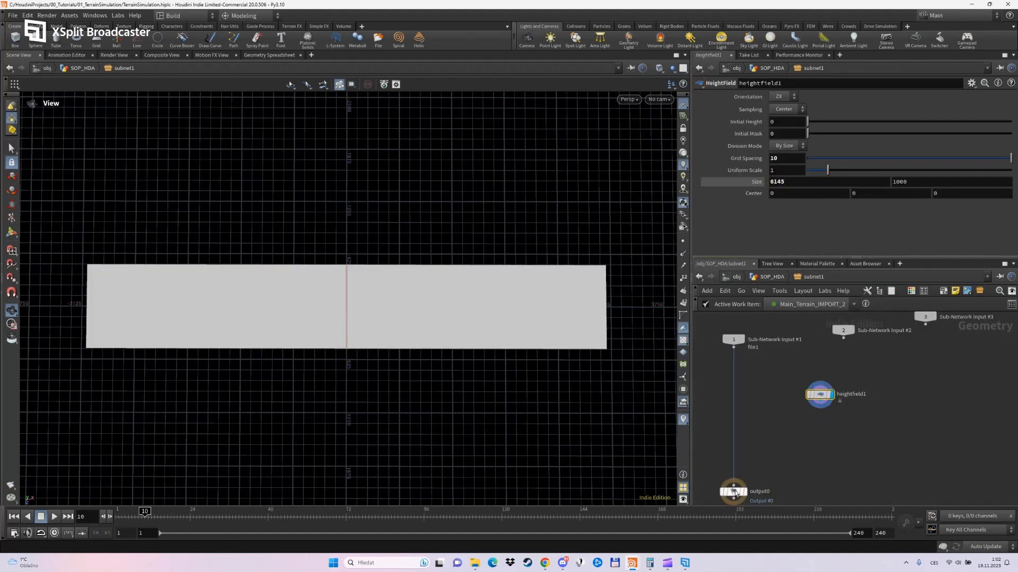
Copy the terrain's Z size from the output0 node information and set the heightfield's second size value to 3073
{"action": "middle_click", "coordinate": [735, 491]}
{"action": "left_click_drag", "start_coordinate": [884, 242], "coordinate": [906, 245]}
{"action": "key", "text": "ctrl+c"}
{"action": "left_click_drag", "start_coordinate": [911, 182], "coordinate": [758, 179]}
{"action": "key", "text": "ctrl+v"}
{"action": "left_click", "coordinate": [777, 182]}
{"action": "key", "text": "BackSpace"}
{"action": "key", "text": "Return"}
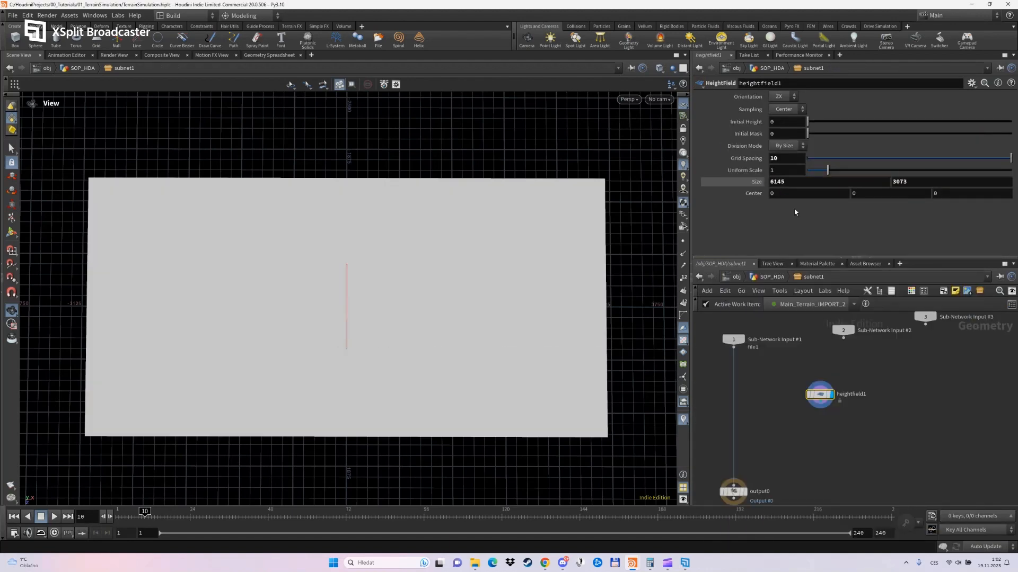
Add a HeightField Noise node below the heightfield, connected to it, and display its result
{"action": "left_click_drag", "start_coordinate": [820, 394], "coordinate": [820, 370]}
{"action": "key", "text": "Tab"}
{"action": "type", "text": "heightfield pro"}
{"action": "key", "text": "Return"}
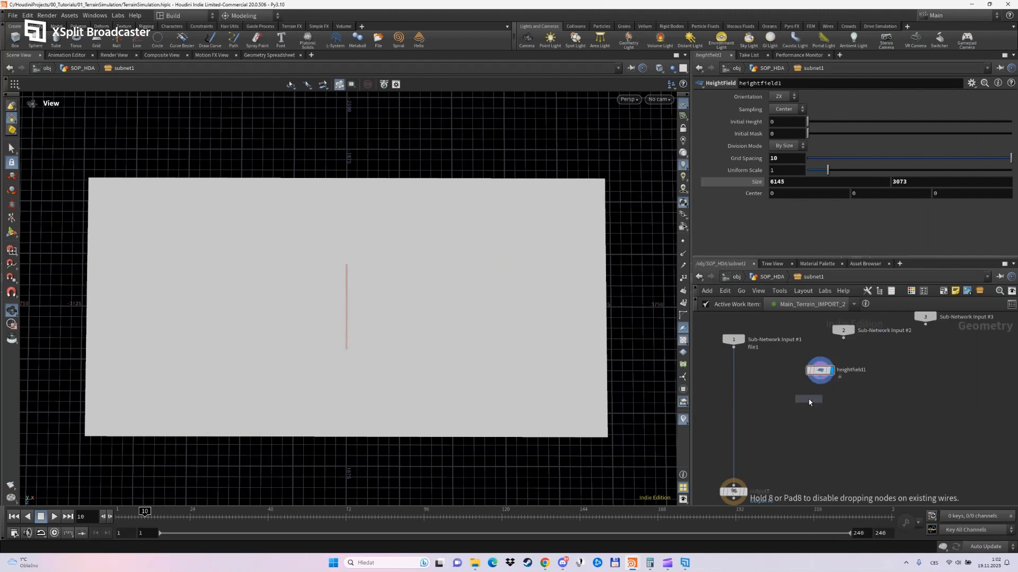
{"action": "left_click", "coordinate": [809, 402]}
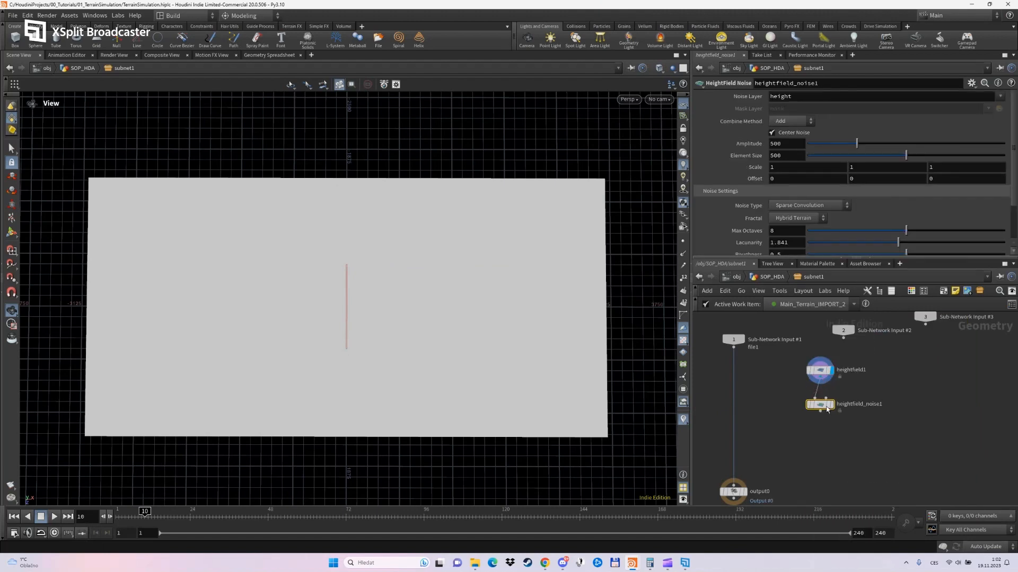
{"action": "left_click", "coordinate": [830, 405]}
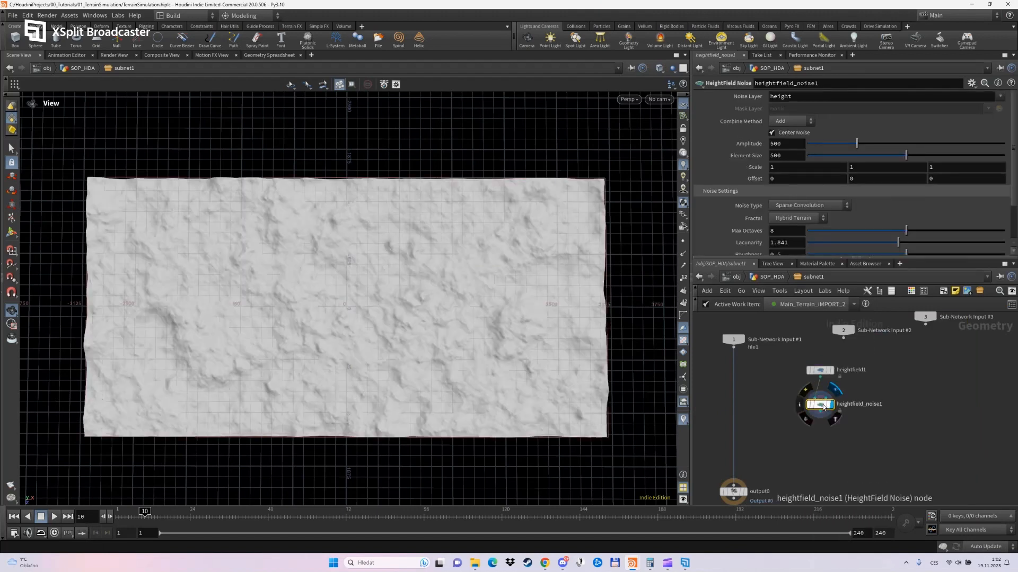
Set the heightfield noise to affect the mask layer and use the Chebyshev Cellular F1 noise type
{"action": "double_click", "coordinate": [815, 98]}
{"action": "type", "text": "mask"}
{"action": "key", "text": "Return"}
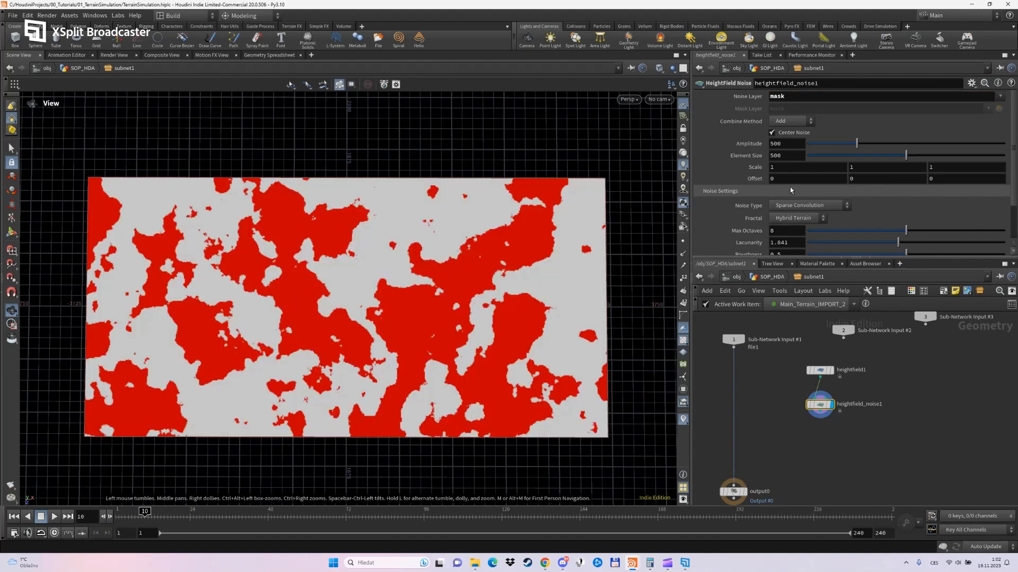
{"action": "left_click", "coordinate": [800, 207]}
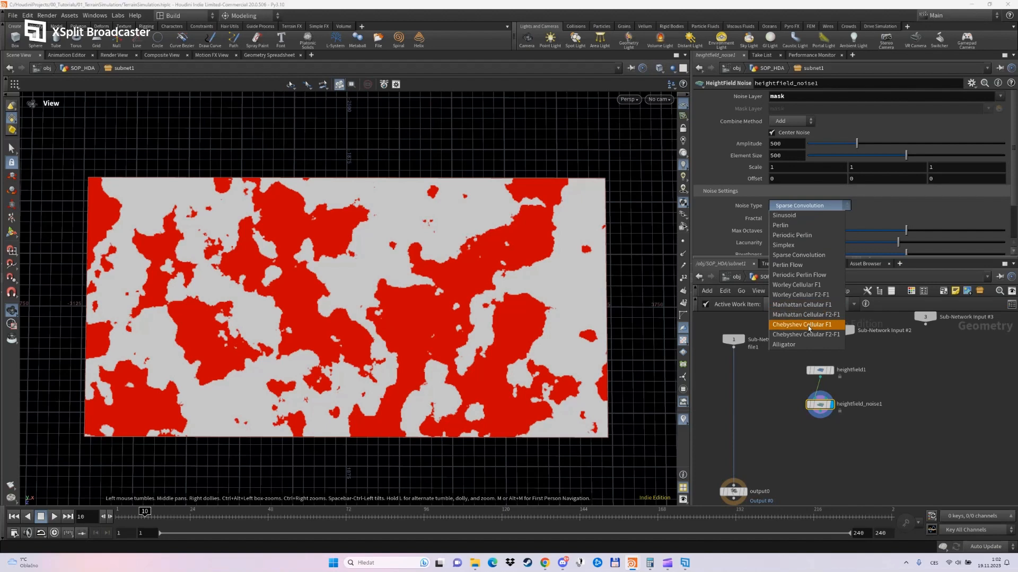
{"action": "left_click", "coordinate": [808, 324]}
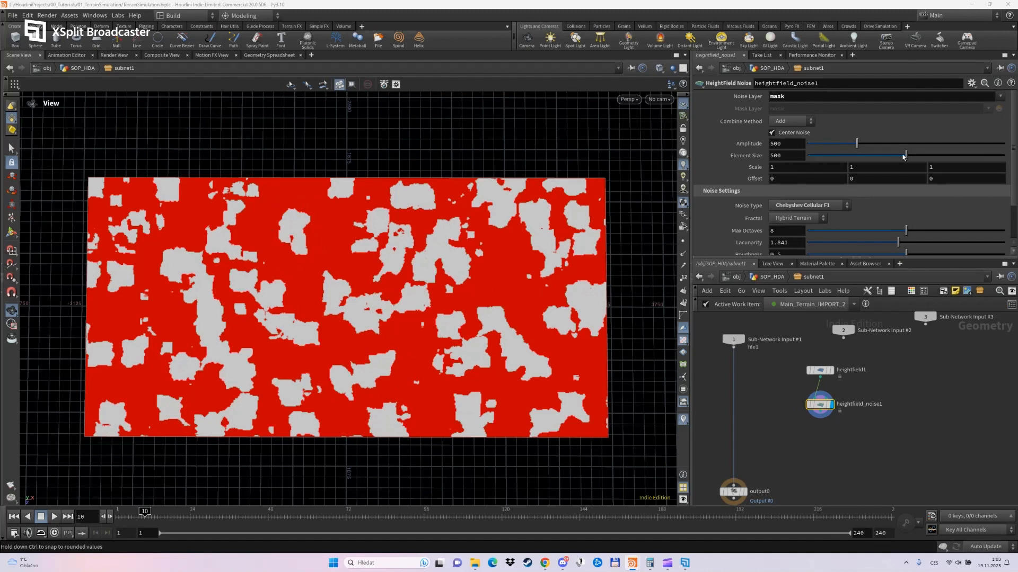
Set the noise element size to 345 and shift its Y offset to -875
{"action": "left_click_drag", "start_coordinate": [909, 157], "coordinate": [876, 164]}
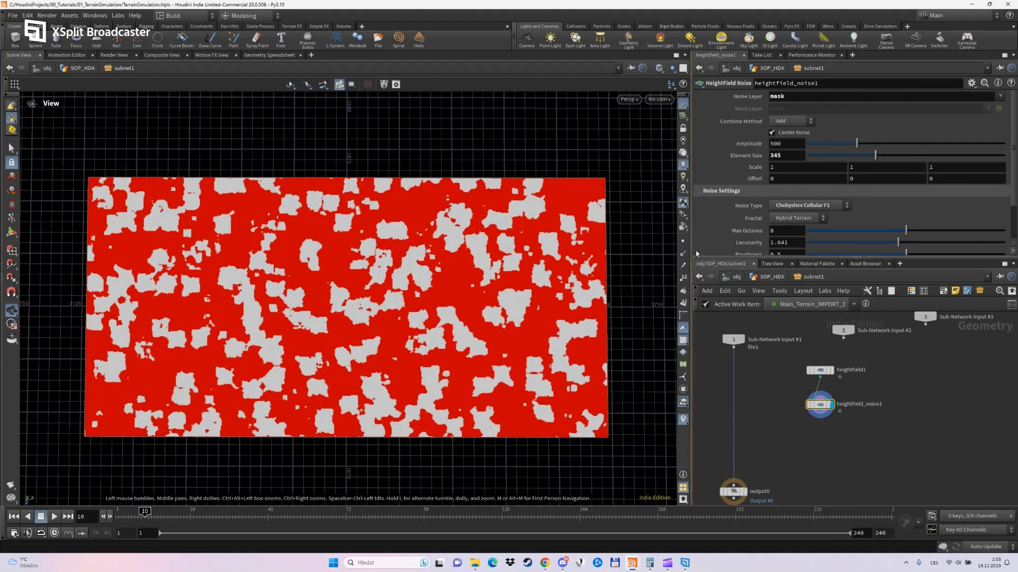
{"action": "middle_click_drag", "start_coordinate": [870, 176], "coordinate": [836, 163]}
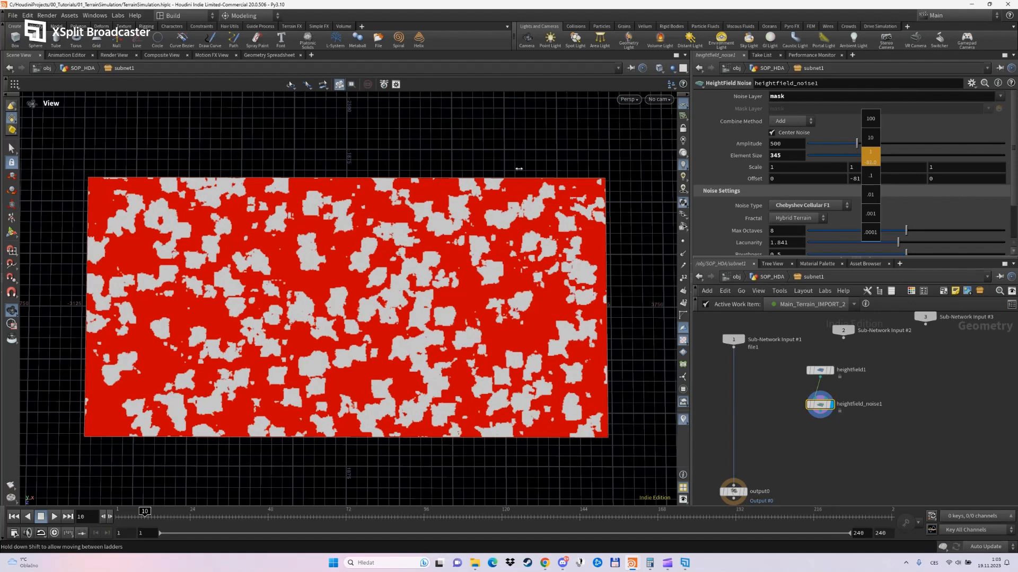
{"action": "middle_click_drag", "start_coordinate": [402, 176], "coordinate": [290, 175]}
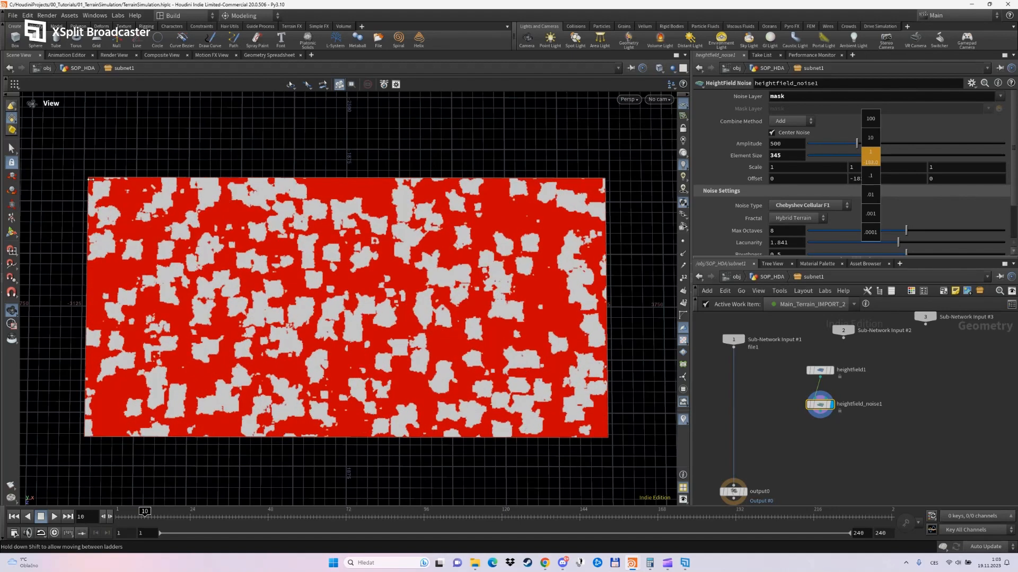
{"action": "middle_click_drag", "start_coordinate": [1, 176], "coordinate": [658, 191]}
{"action": "middle_click_drag", "start_coordinate": [879, 179], "coordinate": [839, 127]}
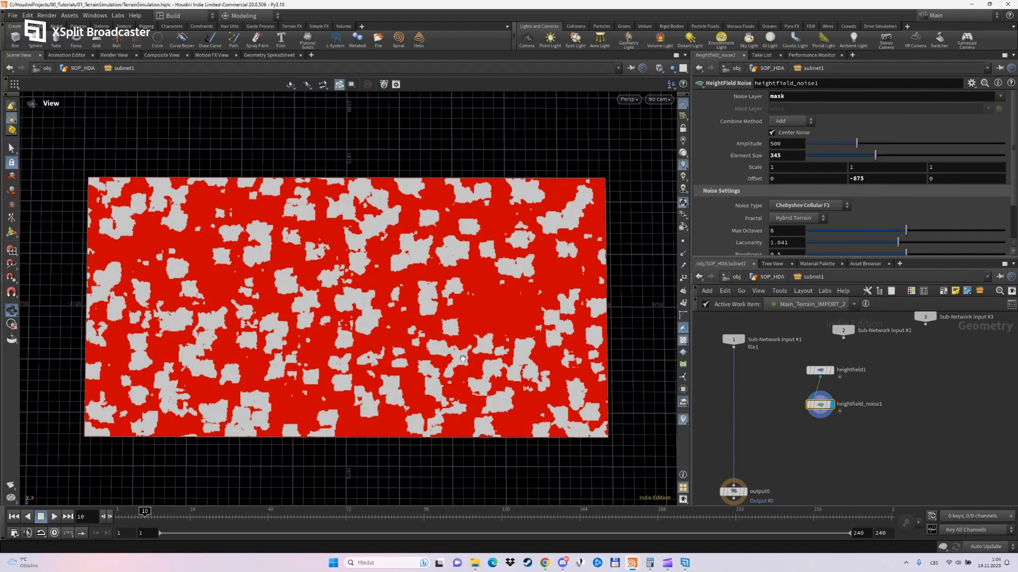
Stretch the mask noise with a scale of 9.9, 1, 5.4 and set its offset to -800, -582.6, -4000
{"action": "middle_click_drag", "start_coordinate": [881, 180], "coordinate": [1003, 154]}
{"action": "middle_click_drag", "start_coordinate": [870, 179], "coordinate": [913, 190]}
{"action": "middle_click_drag", "start_coordinate": [790, 167], "coordinate": [893, 162]}
{"action": "middle_click_drag", "start_coordinate": [956, 167], "coordinate": [1010, 166]}
{"action": "middle_click_drag", "start_coordinate": [951, 179], "coordinate": [896, 127]}
{"action": "middle_click_drag", "start_coordinate": [794, 170], "coordinate": [749, 190]}
{"action": "middle_click_drag", "start_coordinate": [788, 177], "coordinate": [771, 121]}
{"action": "middle_click_drag", "start_coordinate": [791, 168], "coordinate": [842, 166]}
{"action": "middle_click_drag", "start_coordinate": [805, 171], "coordinate": [793, 171]}
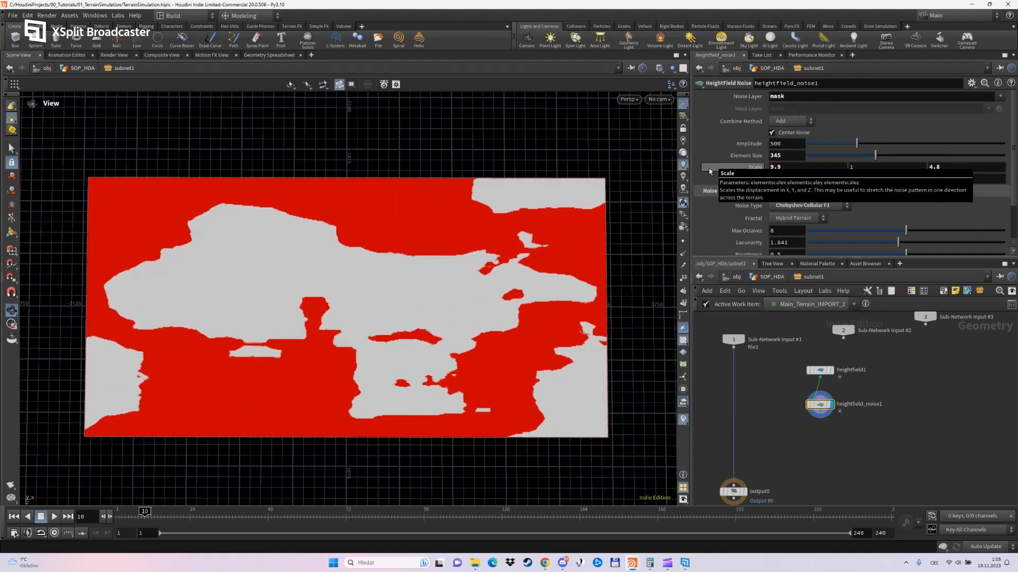
{"action": "middle_click_drag", "start_coordinate": [954, 168], "coordinate": [982, 166]}
{"action": "mouse_move", "coordinate": [958, 180]}
{"action": "middle_mouse_down"}
{"action": "mouse_move", "coordinate": [923, 123]}
{"action": "mouse_move", "coordinate": [953, 159]}
{"action": "mouse_move", "coordinate": [957, 192]}
{"action": "middle_mouse_up"}
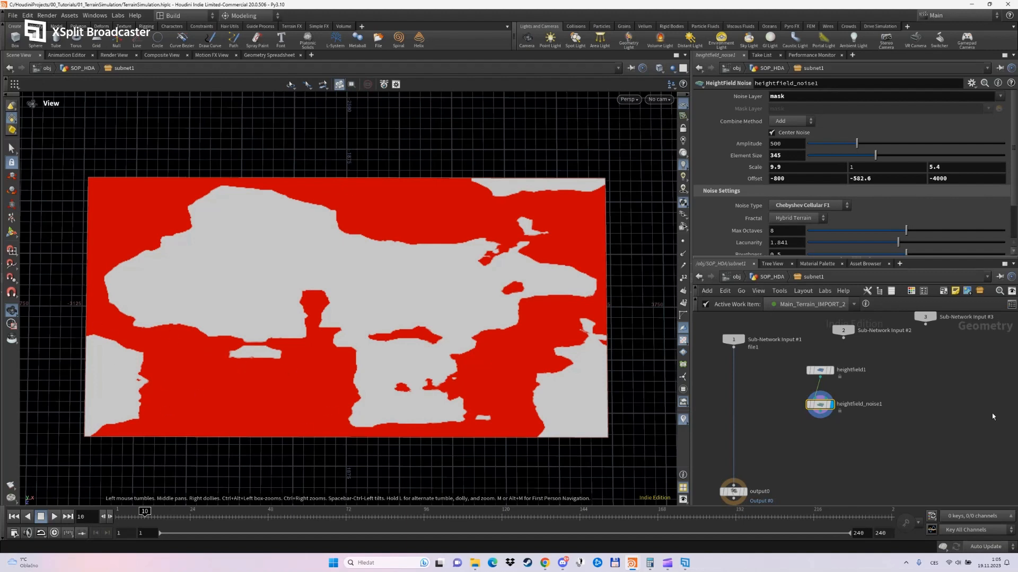
Add a HeightField Draw Mask node below heightfield_noise1, connected to it
{"action": "key", "text": "Tab"}
{"action": "mouse_move", "coordinate": [844, 450]}
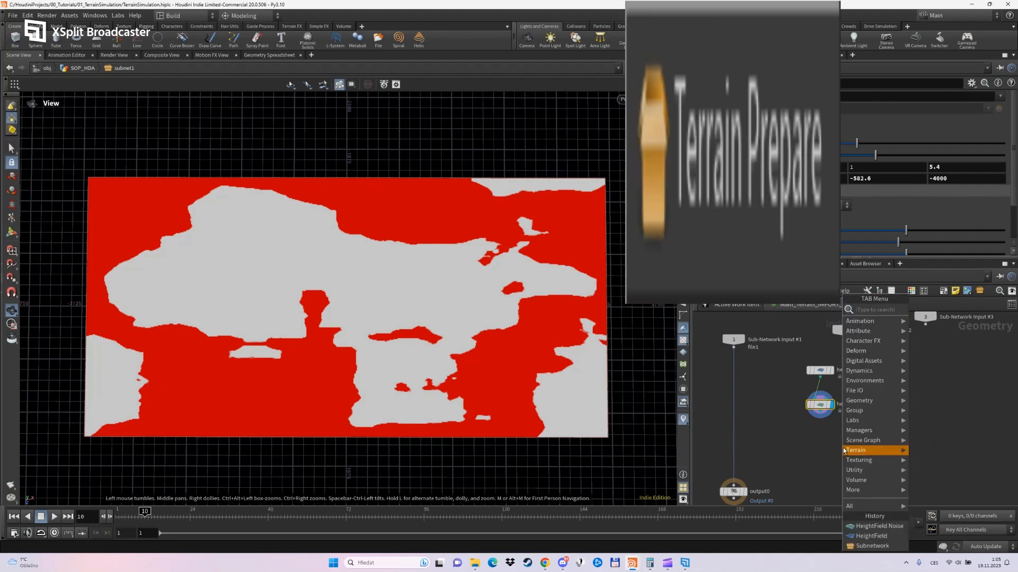
{"action": "type", "text": "hfma"}
{"action": "key", "text": "Return"}
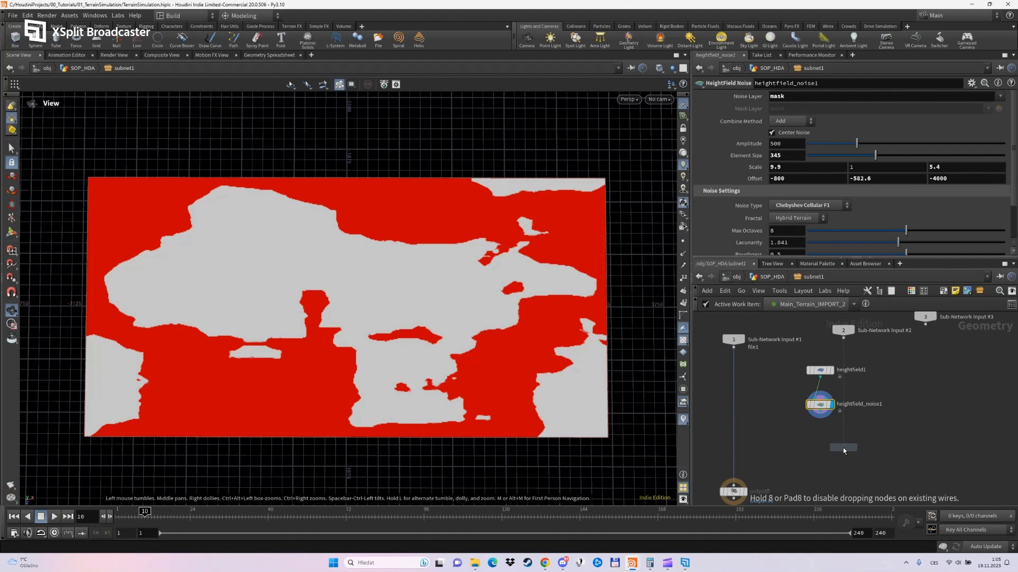
{"action": "left_click", "coordinate": [812, 466]}
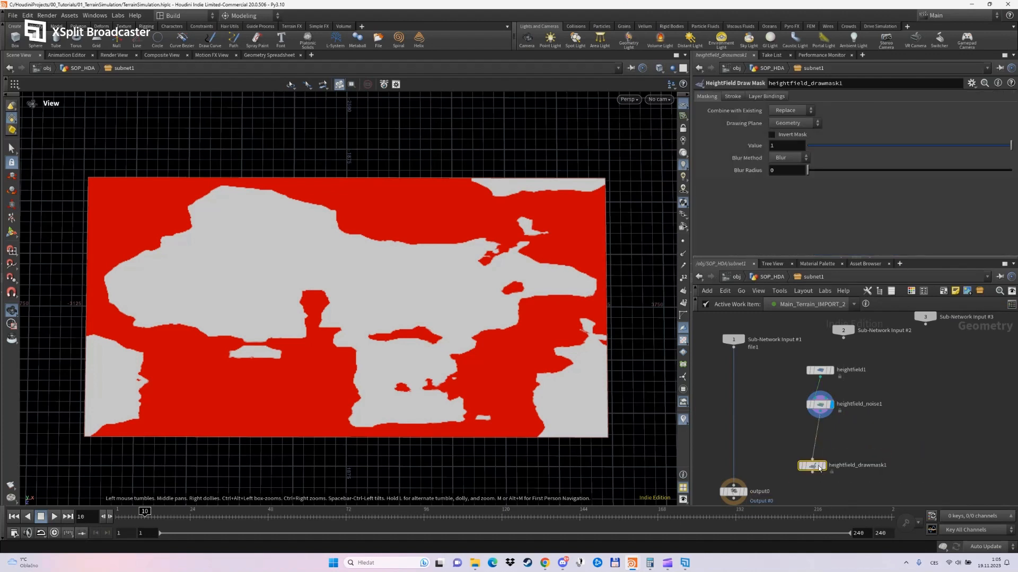
Display the draw mask node and set it to combine with the existing mask by Add, with a value of 500
{"action": "left_click", "coordinate": [791, 111]}
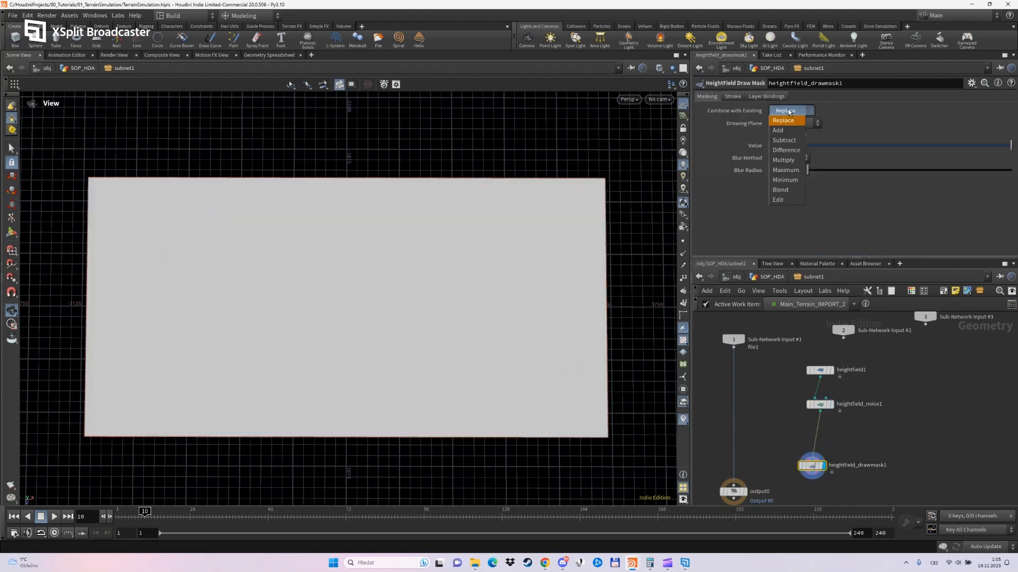
{"action": "left_click", "coordinate": [795, 131]}
{"action": "double_click", "coordinate": [787, 149]}
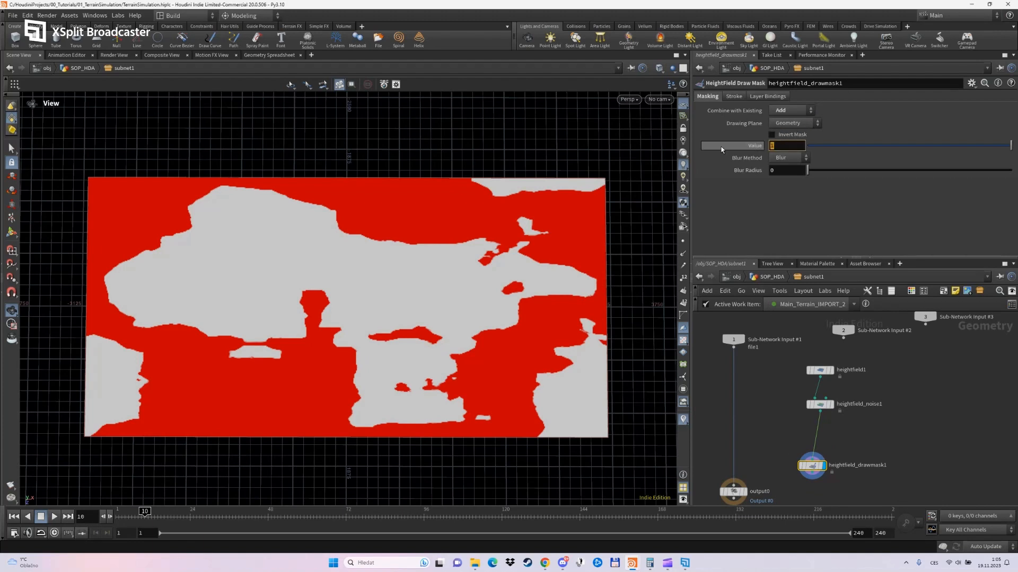
{"action": "type", "text": "500"}
{"action": "key", "text": "Return"}
Set the draw mask to Subtract and draw a region over the terrain's upper-right corner
{"action": "left_click", "coordinate": [782, 112]}
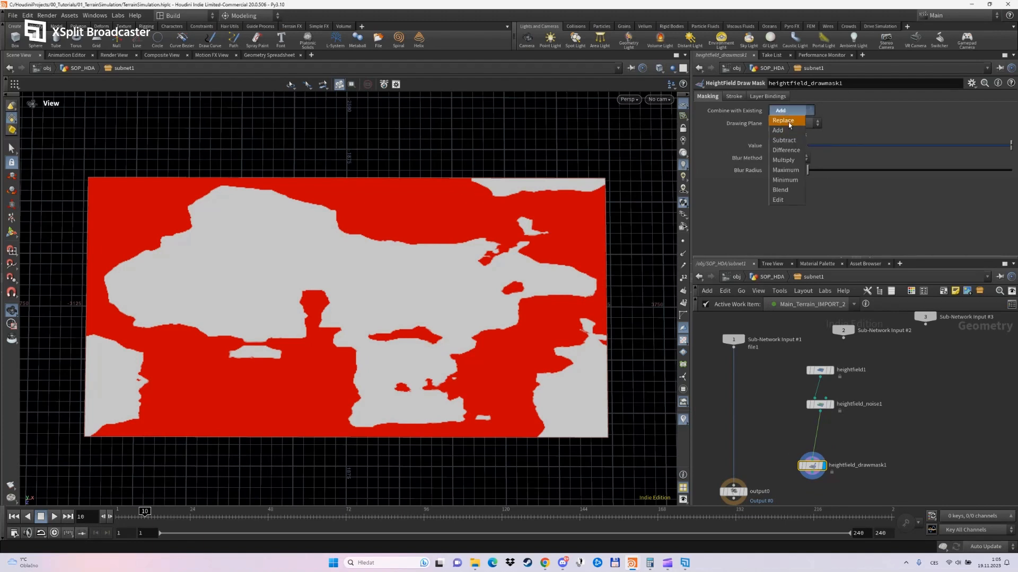
{"action": "left_click", "coordinate": [787, 141]}
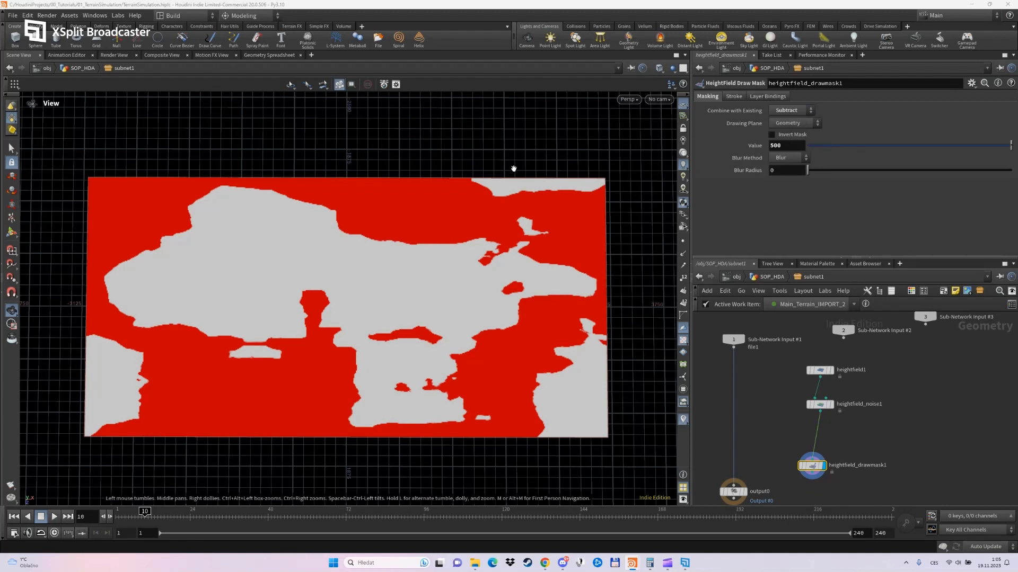
{"action": "key", "text": "Return"}
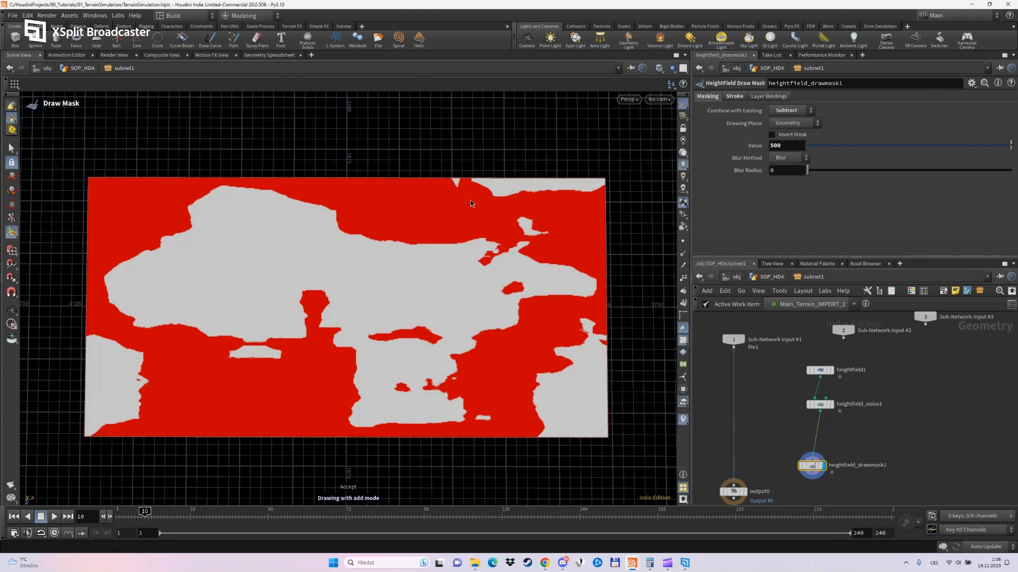
Switch the draw mask back to Add and draw over the unmasked areas at the terrain's lower-right and lower-left corners
{"action": "left_click", "coordinate": [789, 110]}
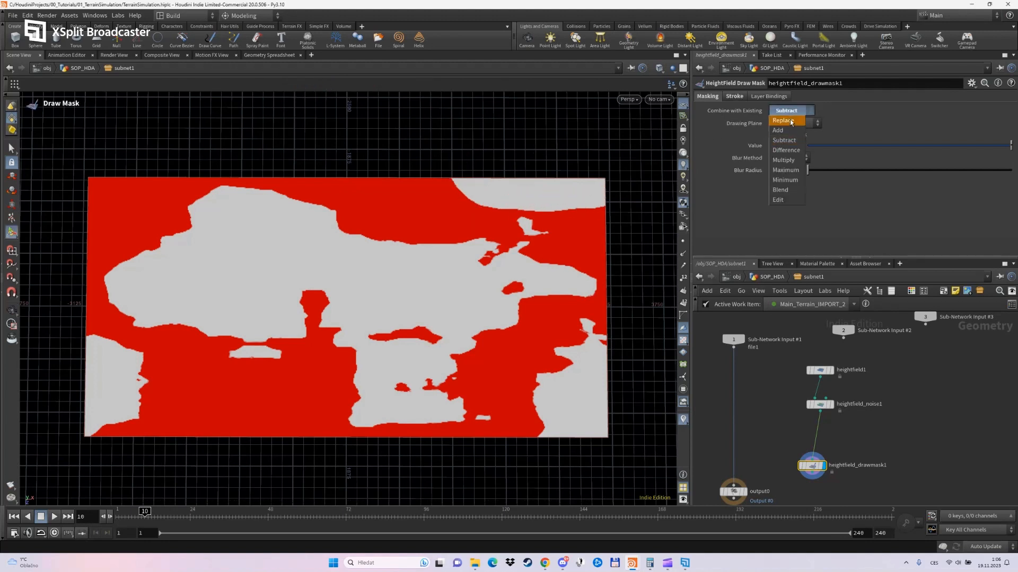
{"action": "left_click", "coordinate": [788, 111]}
{"action": "left_click", "coordinate": [790, 110]}
{"action": "left_click", "coordinate": [793, 131]}
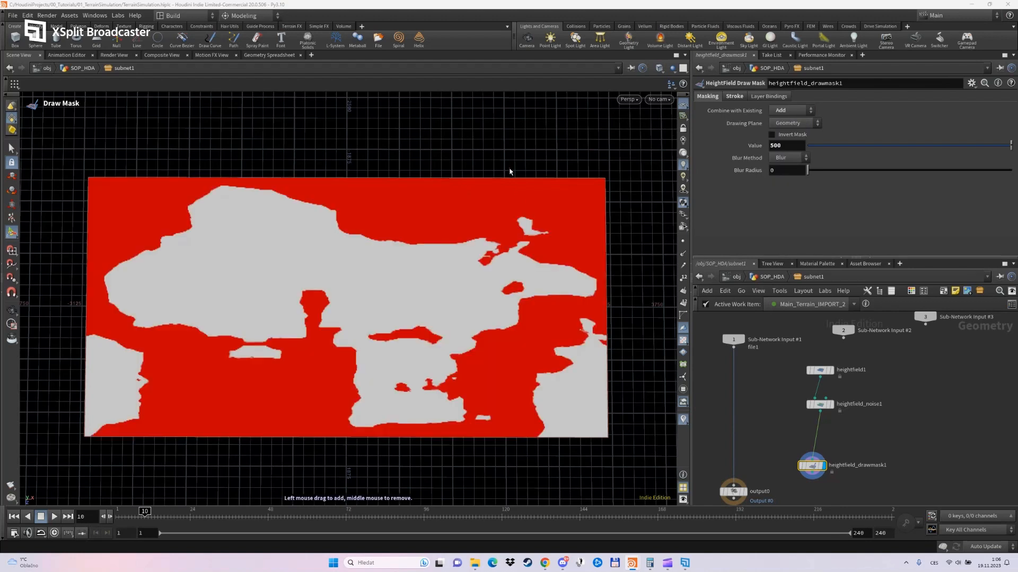
{"action": "mouse_move", "coordinate": [622, 329]}
{"action": "left_mouse_down"}
{"action": "mouse_move", "coordinate": [583, 345]}
{"action": "mouse_move", "coordinate": [572, 403]}
{"action": "mouse_move", "coordinate": [625, 410]}
{"action": "mouse_move", "coordinate": [473, 447]}
{"action": "mouse_move", "coordinate": [494, 410]}
{"action": "mouse_move", "coordinate": [364, 484]}
{"action": "left_mouse_up"}
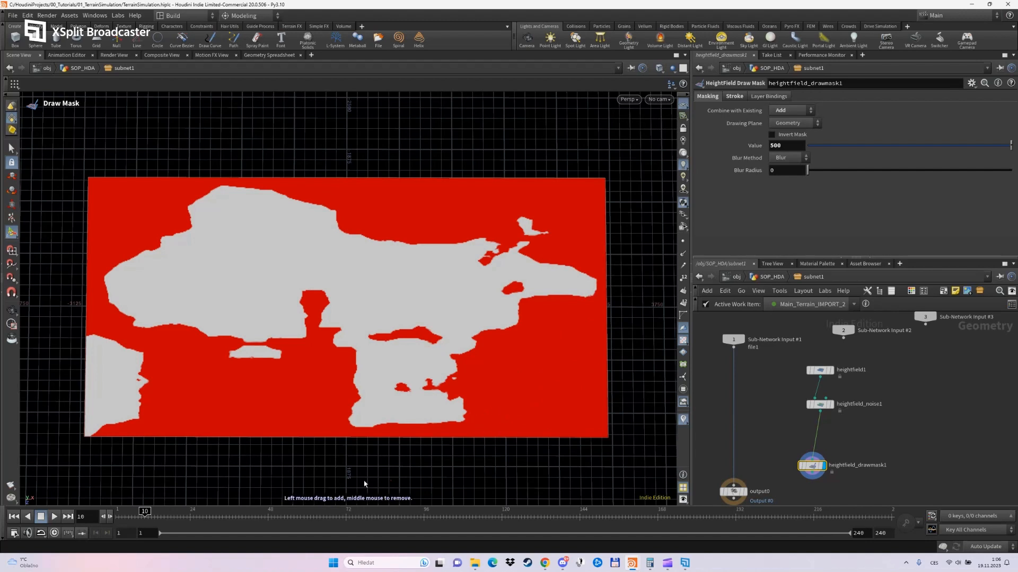
{"action": "mouse_move", "coordinate": [125, 448]}
{"action": "left_mouse_down"}
{"action": "mouse_move", "coordinate": [140, 393]}
{"action": "mouse_move", "coordinate": [114, 360]}
{"action": "mouse_move", "coordinate": [80, 393]}
{"action": "mouse_move", "coordinate": [132, 456]}
{"action": "left_mouse_up"}
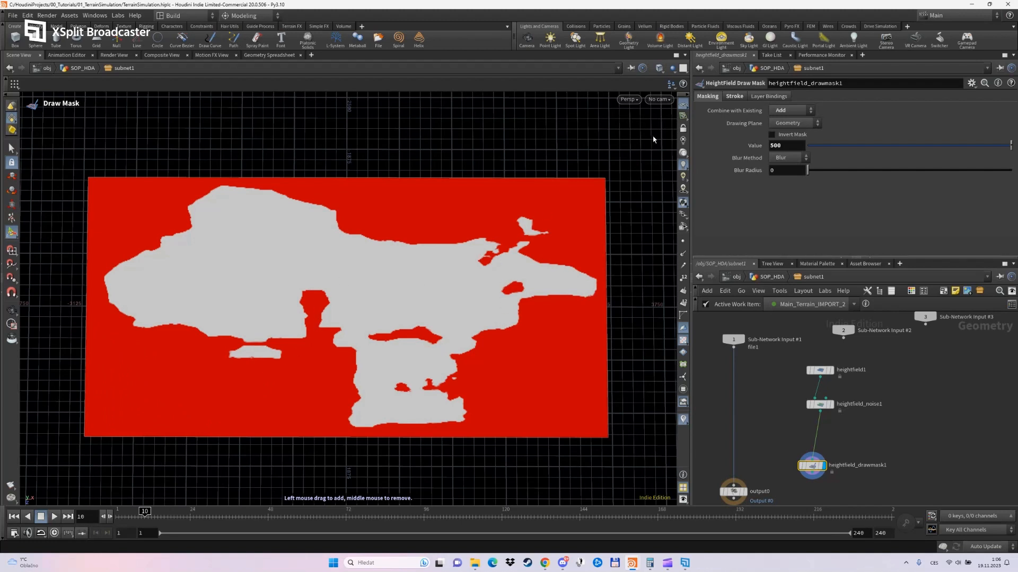
Add a second HeightField Noise node below heightfield_drawmask1, connected to it, and display its result
{"action": "middle_click_drag", "start_coordinate": [900, 418], "coordinate": [911, 371]}
{"action": "left_click_drag", "start_coordinate": [825, 421], "coordinate": [827, 396]}
{"action": "key", "text": "Tab"}
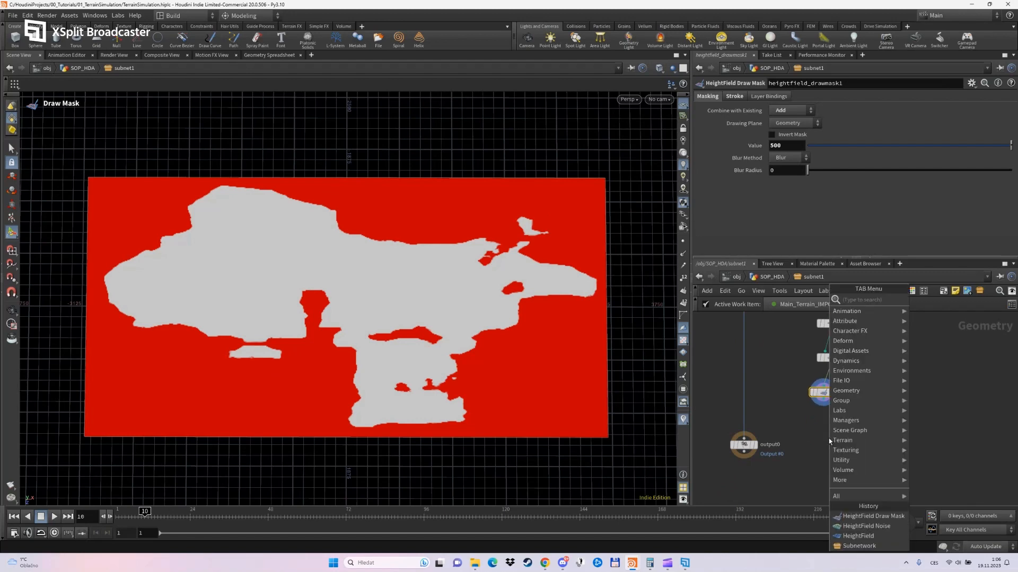
{"action": "type", "text": "hfn"}
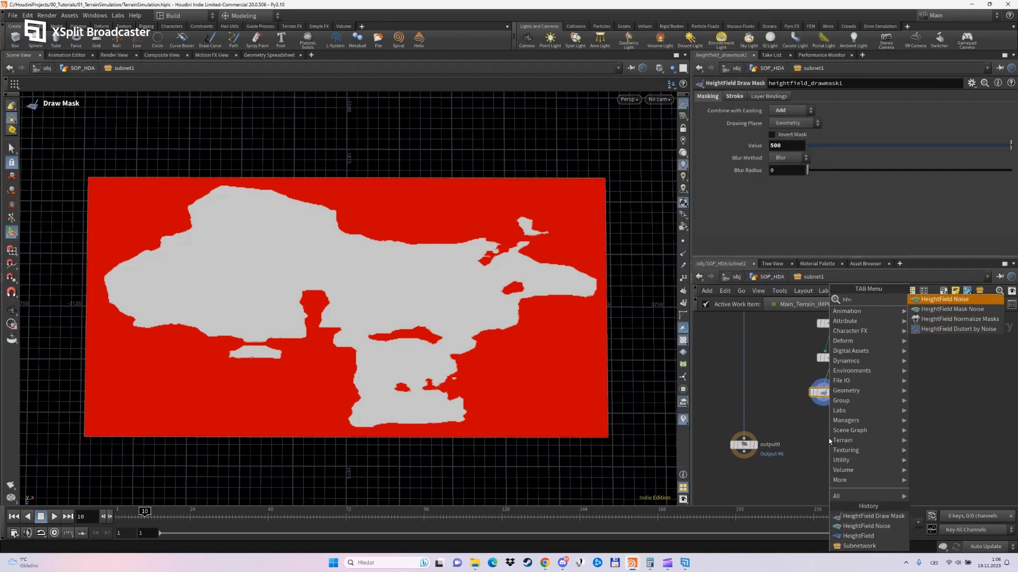
{"action": "key", "text": "Return"}
{"action": "left_click", "coordinate": [839, 439]}
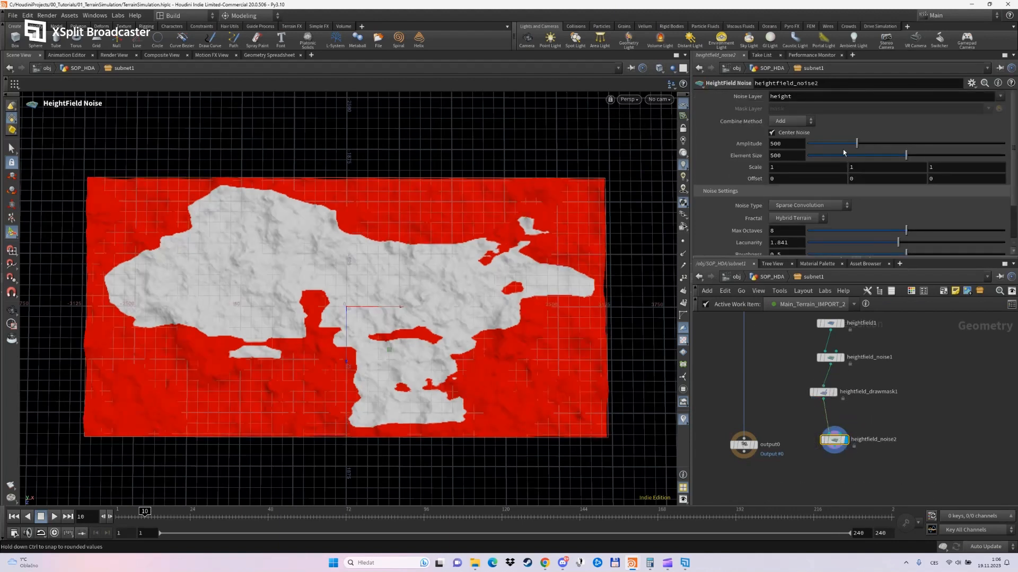
Set the height noise amplitude to 800 and element size to 300, and turn off Center Noise
{"action": "left_click_drag", "start_coordinate": [791, 144], "coordinate": [725, 153]}
{"action": "type", "text": "800"}
{"action": "key", "text": "Return"}
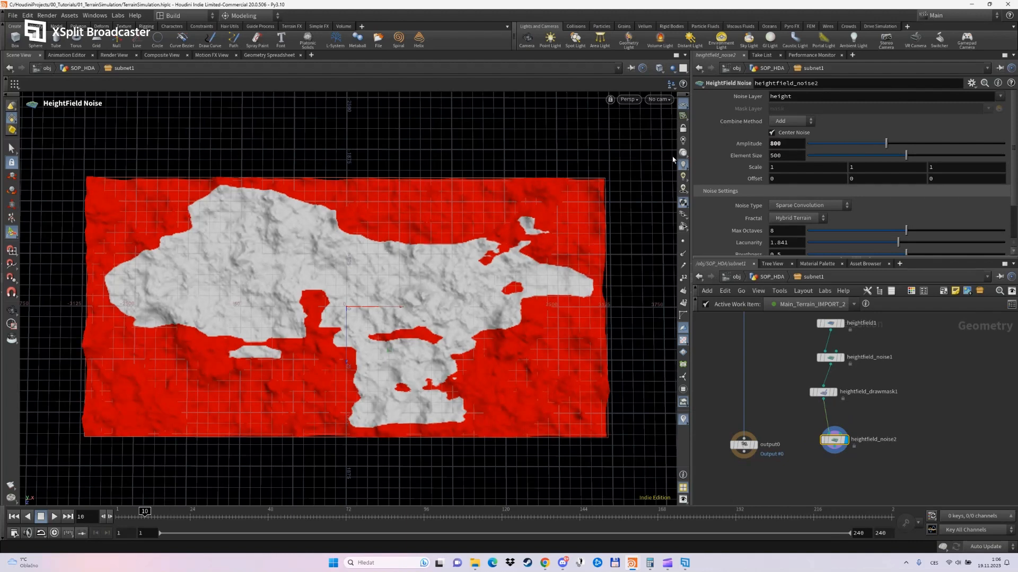
{"action": "left_click_drag", "start_coordinate": [795, 156], "coordinate": [672, 169]}
{"action": "type", "text": "300"}
{"action": "key", "text": "Return"}
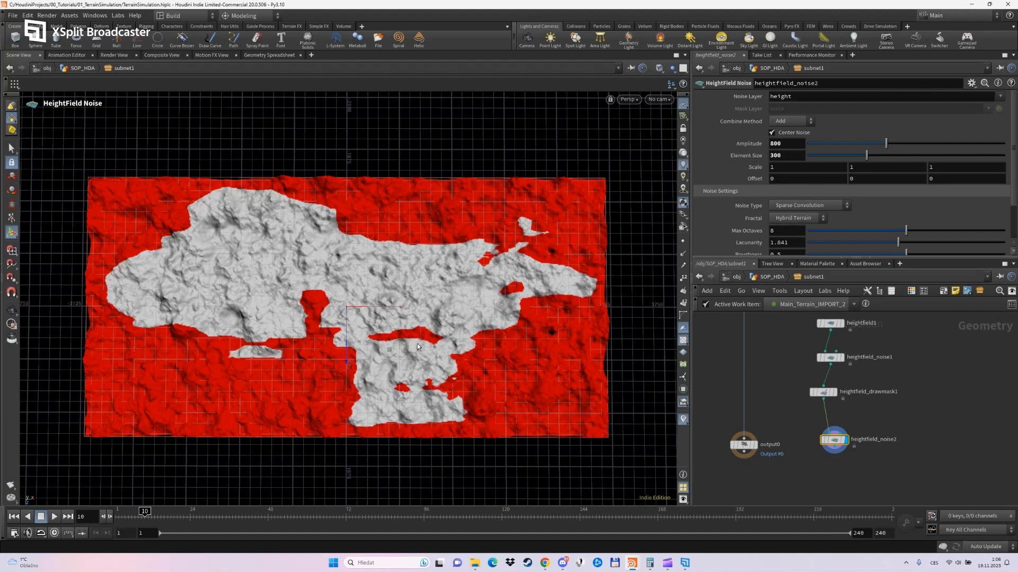
{"action": "left_click", "coordinate": [773, 132]}
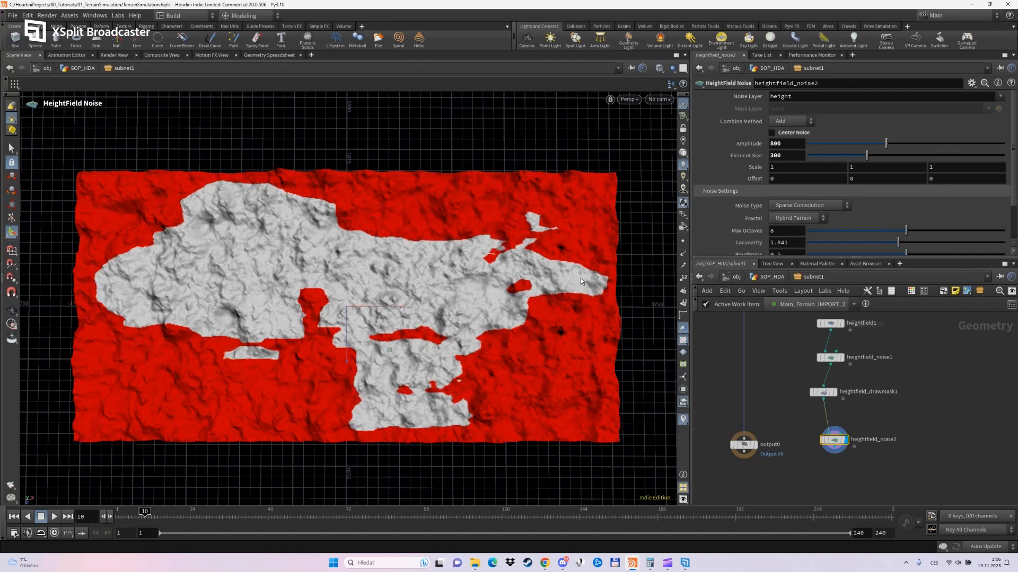
Shift the height noise's Y offset to 500 and inspect the terrain relief
{"action": "key", "text": "Escape"}
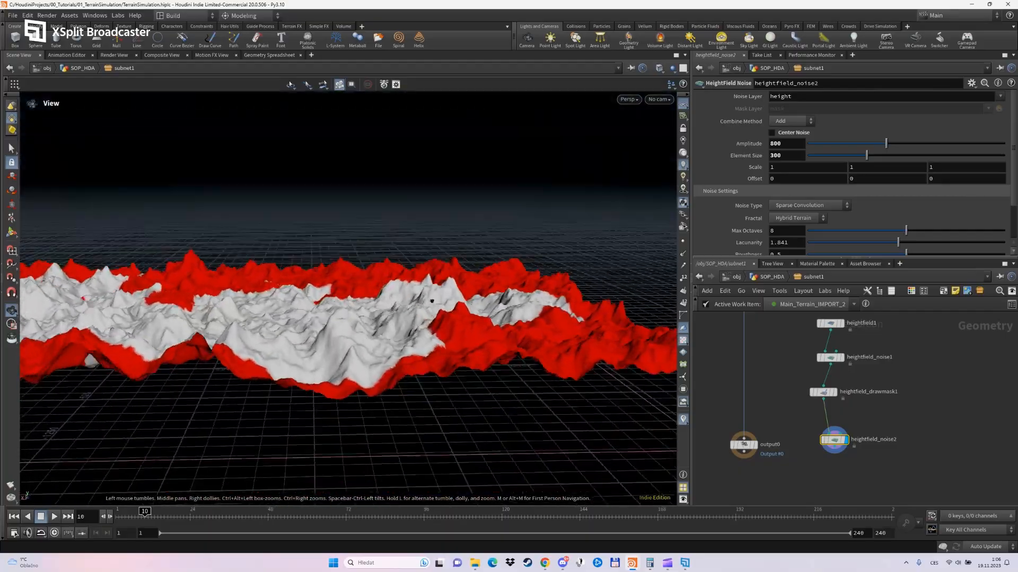
{"action": "left_click_drag", "start_coordinate": [438, 297], "coordinate": [260, 306]}
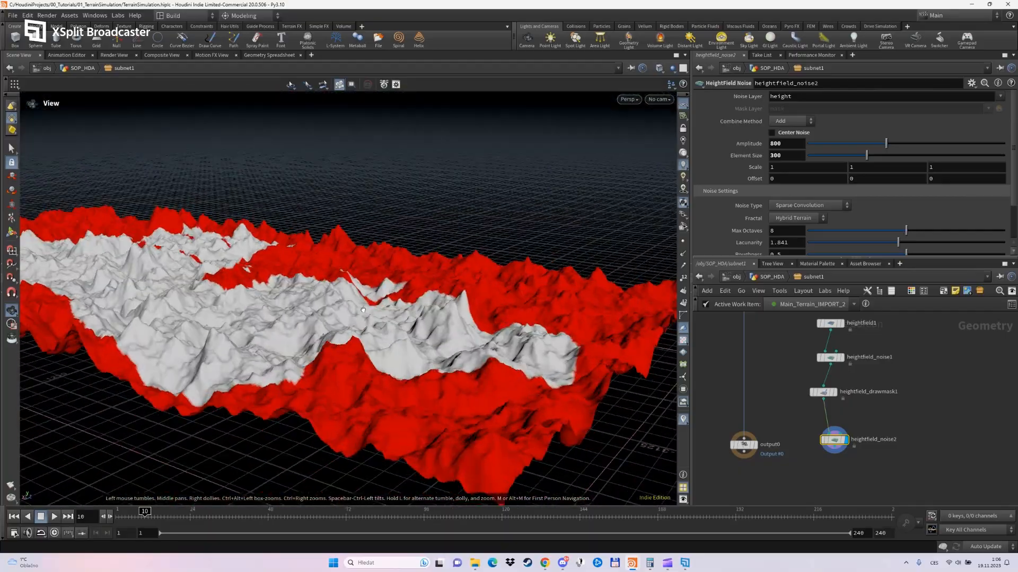
{"action": "left_click_drag", "start_coordinate": [314, 327], "coordinate": [390, 386]}
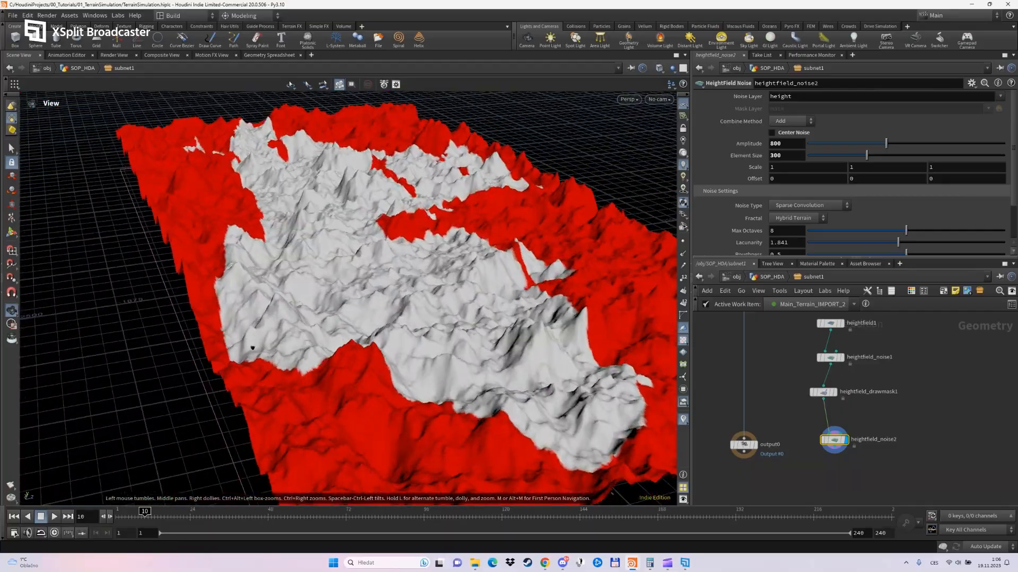
{"action": "left_click_drag", "start_coordinate": [344, 342], "coordinate": [619, 230]}
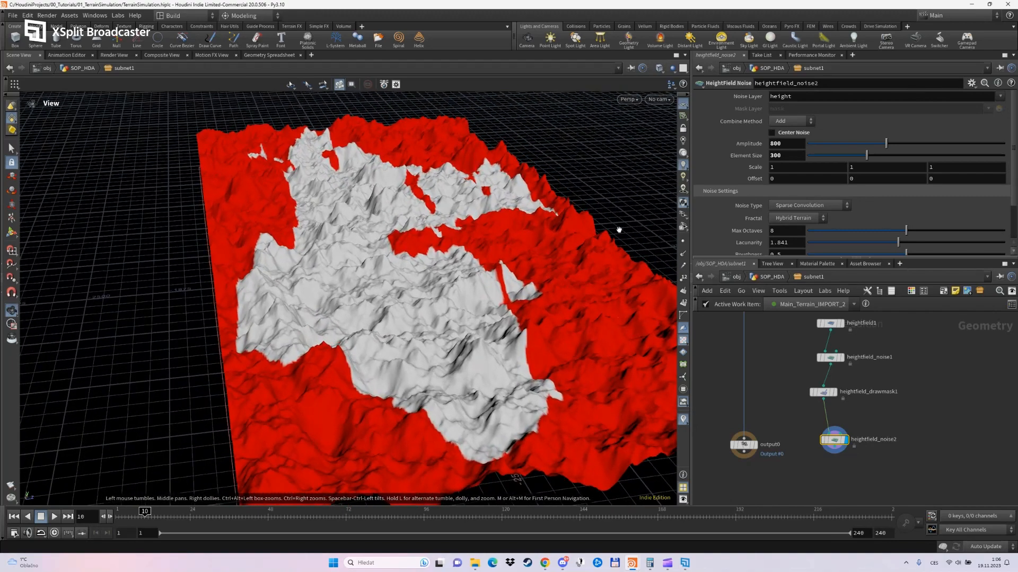
{"action": "middle_click_drag", "start_coordinate": [861, 179], "coordinate": [866, 129]}
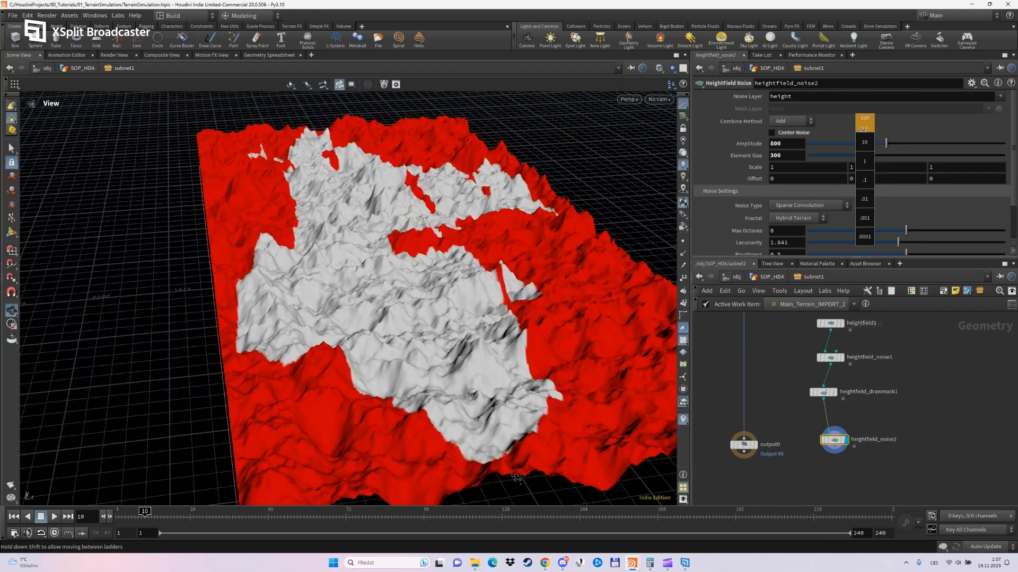
{"action": "middle_click_drag", "start_coordinate": [877, 129], "coordinate": [949, 129]}
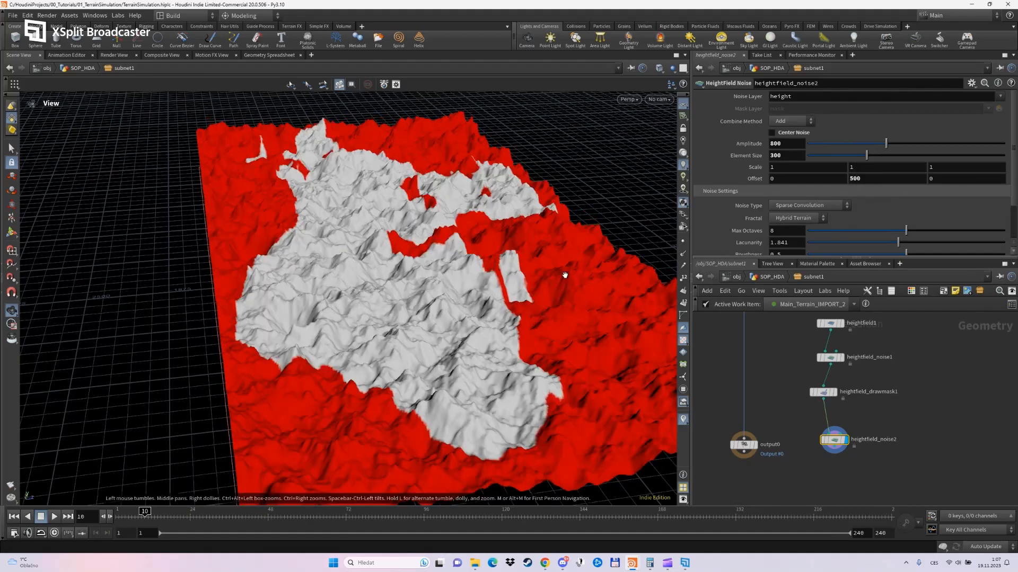
{"action": "left_click_drag", "start_coordinate": [522, 309], "coordinate": [381, 456]}
Add a HeightField Layer node below heightfield_noise2
{"action": "middle_click_drag", "start_coordinate": [809, 472], "coordinate": [819, 443]}
{"action": "key", "text": "Tab"}
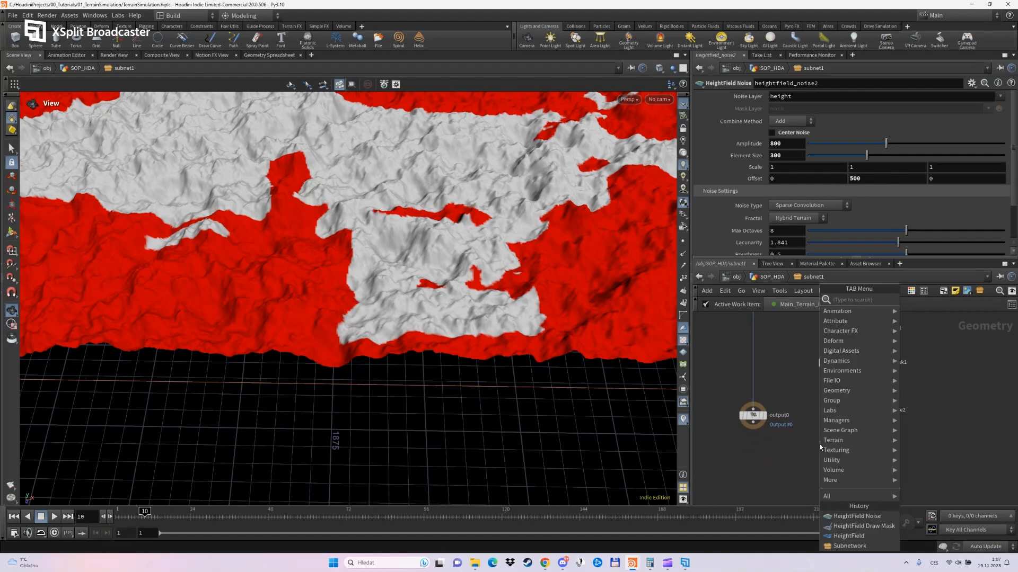
{"action": "type", "text": "hei la"}
{"action": "key", "text": "Return"}
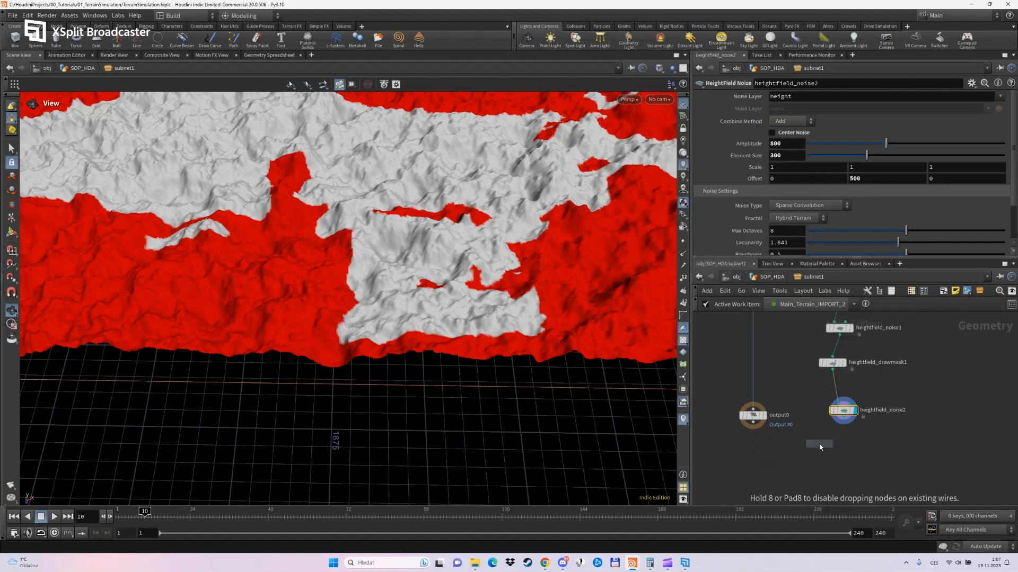
{"action": "left_click", "coordinate": [820, 446]}
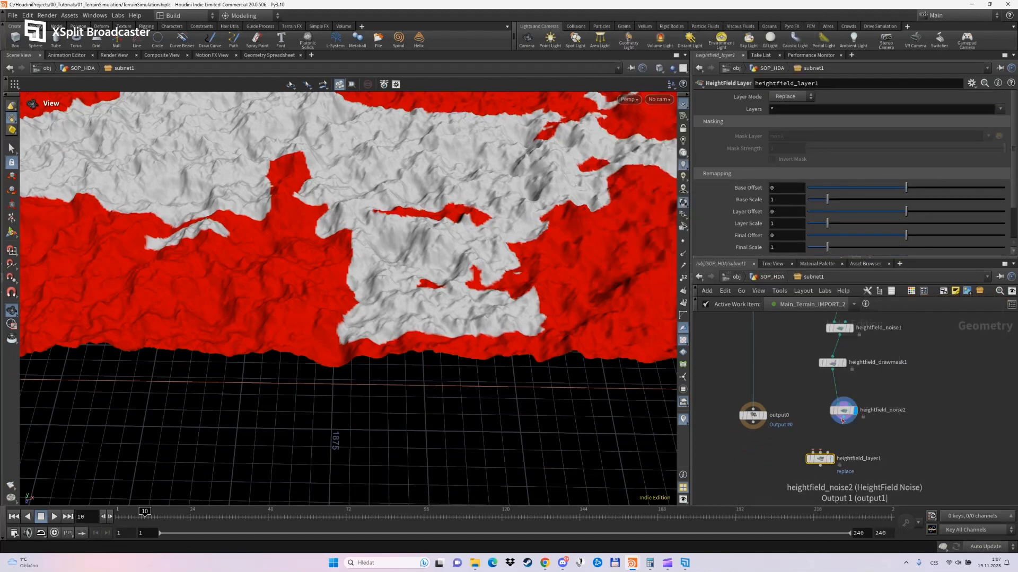
Wire heightfield1 as the layer node's base and heightfield_noise2 as both its layer and mask inputs, and display the result
{"action": "left_click_drag", "start_coordinate": [845, 421], "coordinate": [820, 455]}
{"action": "scroll", "coordinate": [881, 414], "scroll_direction": "down", "scroll_amount": 3}
{"action": "left_click_drag", "start_coordinate": [845, 387], "coordinate": [822, 423]}
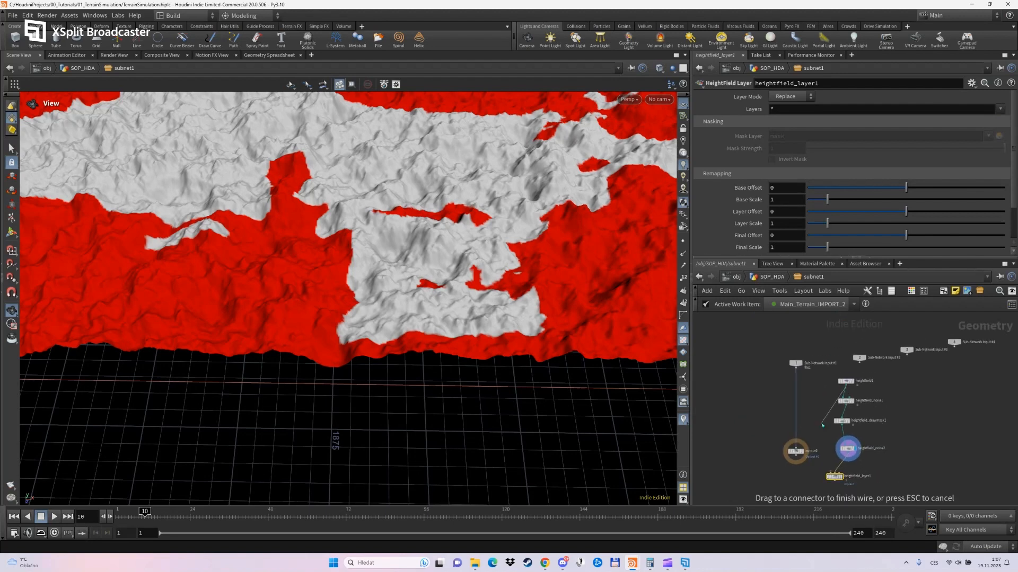
{"action": "middle_click_drag", "start_coordinate": [823, 432], "coordinate": [824, 387]}
{"action": "scroll", "coordinate": [824, 388], "scroll_direction": "up", "scroll_amount": 3}
{"action": "left_click", "coordinate": [831, 440]}
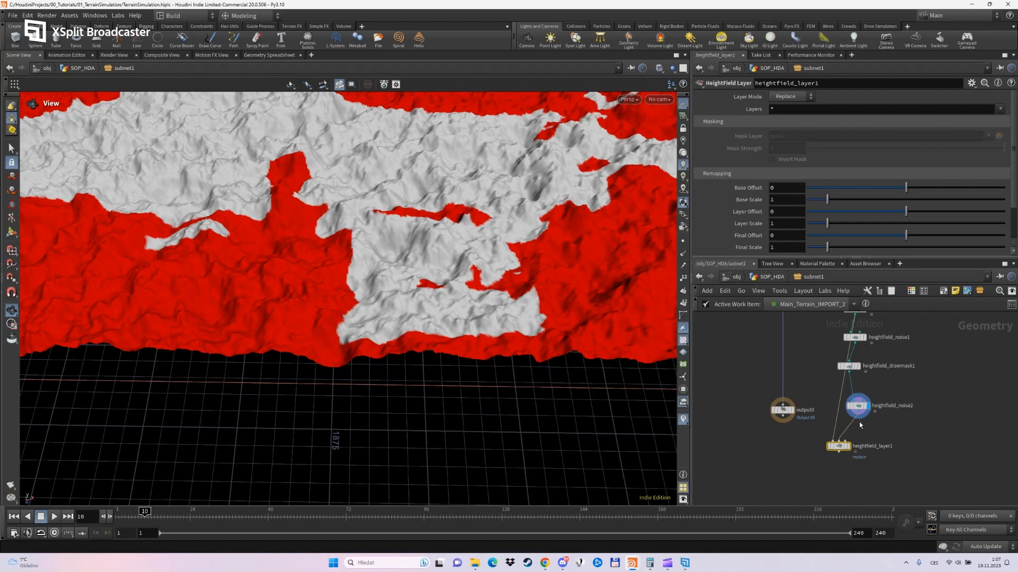
{"action": "left_click_drag", "start_coordinate": [861, 426], "coordinate": [845, 442]}
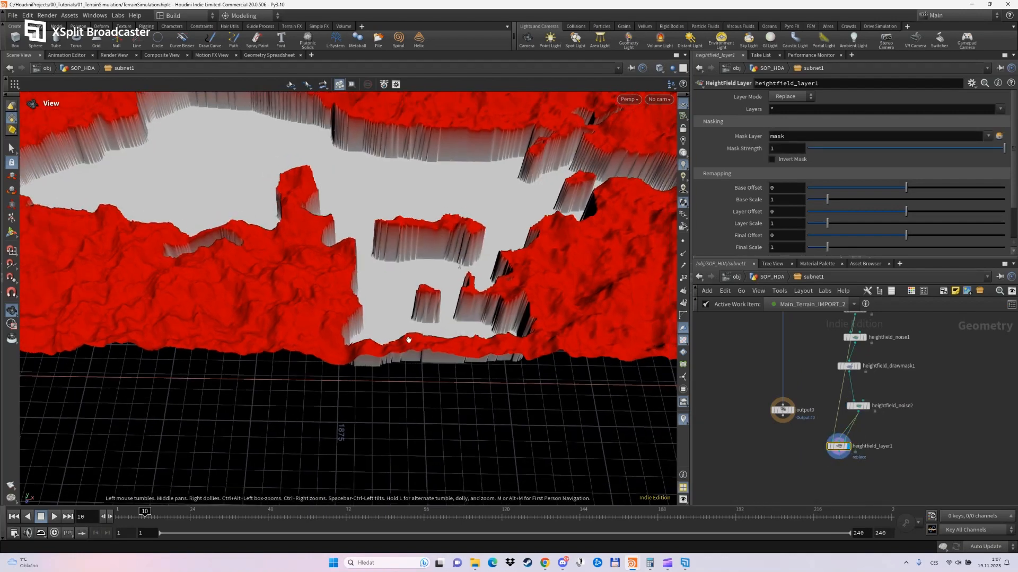
{"action": "left_click_drag", "start_coordinate": [407, 337], "coordinate": [468, 368]}
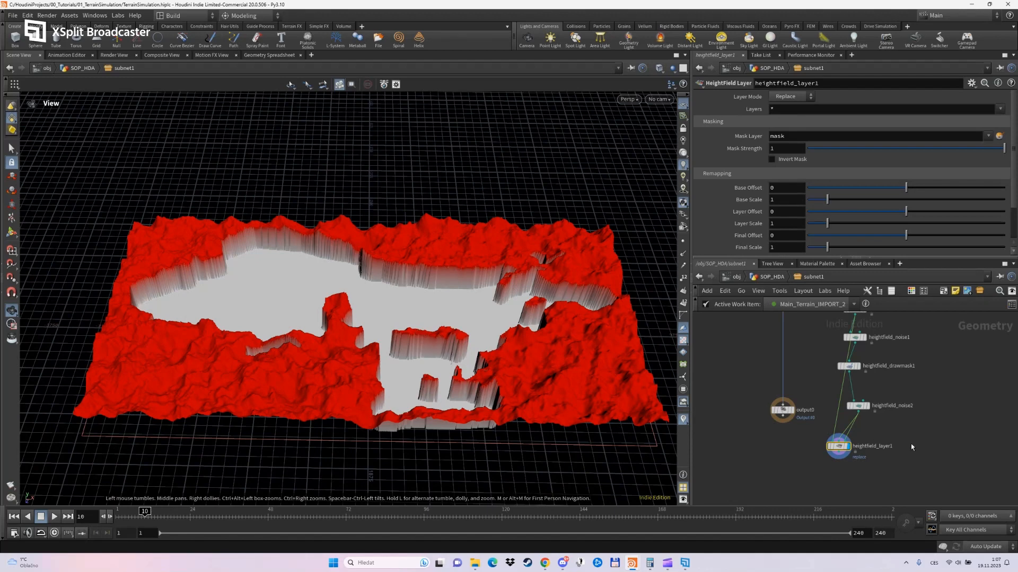
Move heightfield_noise2, heightfield_drawmask1 and heightfield_noise1 clear of the direct wire between heightfield1 and heightfield_layer1
{"action": "left_click_drag", "start_coordinate": [856, 406], "coordinate": [880, 410]}
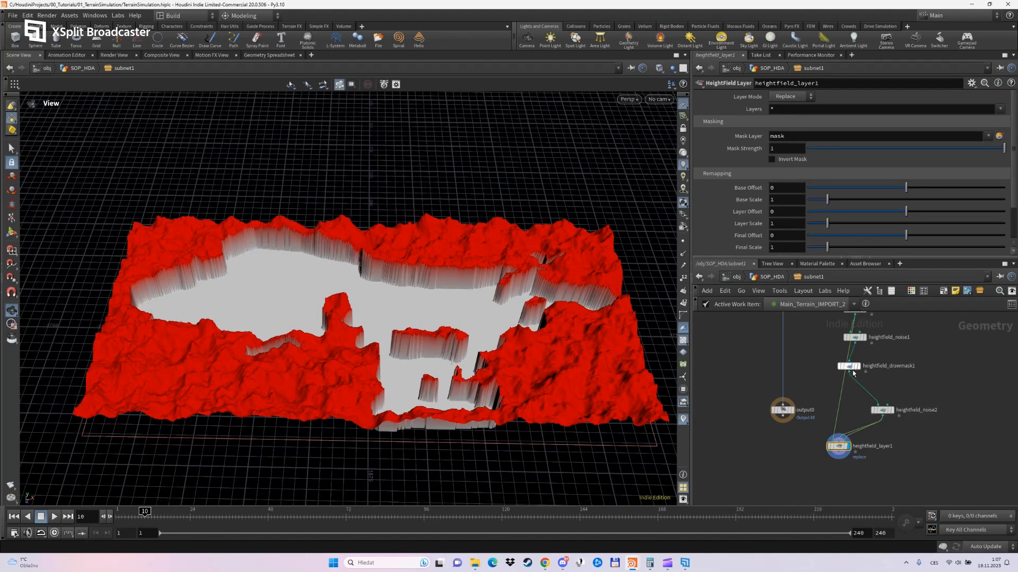
{"action": "left_click_drag", "start_coordinate": [850, 369], "coordinate": [879, 372]}
{"action": "left_click_drag", "start_coordinate": [855, 337], "coordinate": [876, 374]}
Insert a HeightField Mask Blur node between heightfield_drawmask1 and heightfield_noise2 and set its radius to 200
{"action": "key", "text": "Tab"}
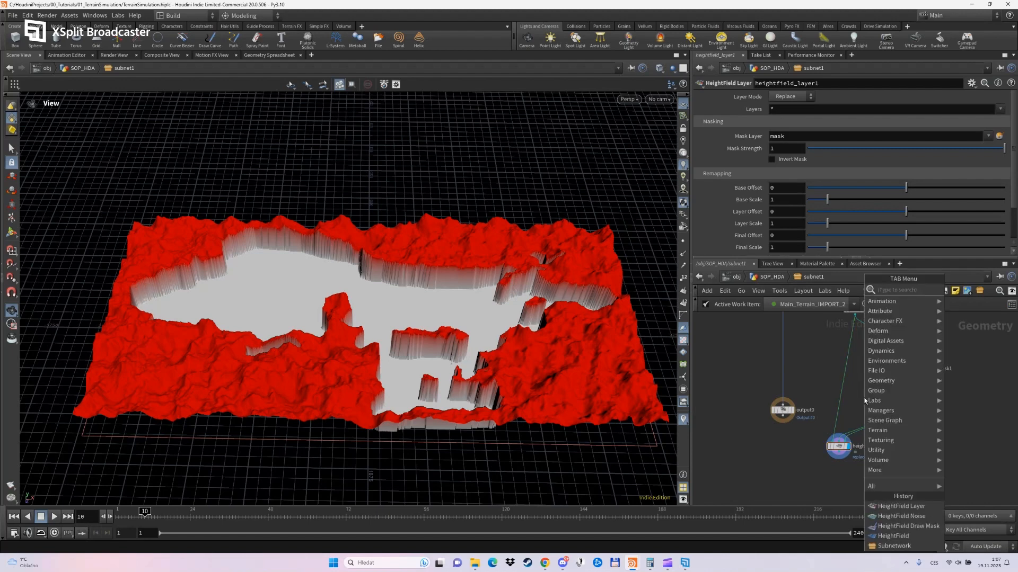
{"action": "type", "text": "hfblu"}
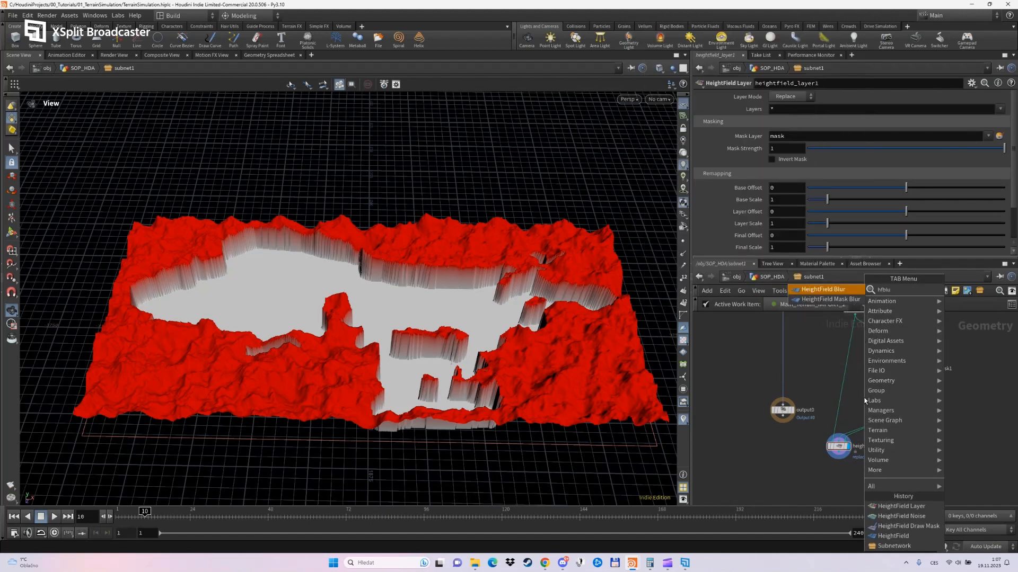
{"action": "key", "text": "Return"}
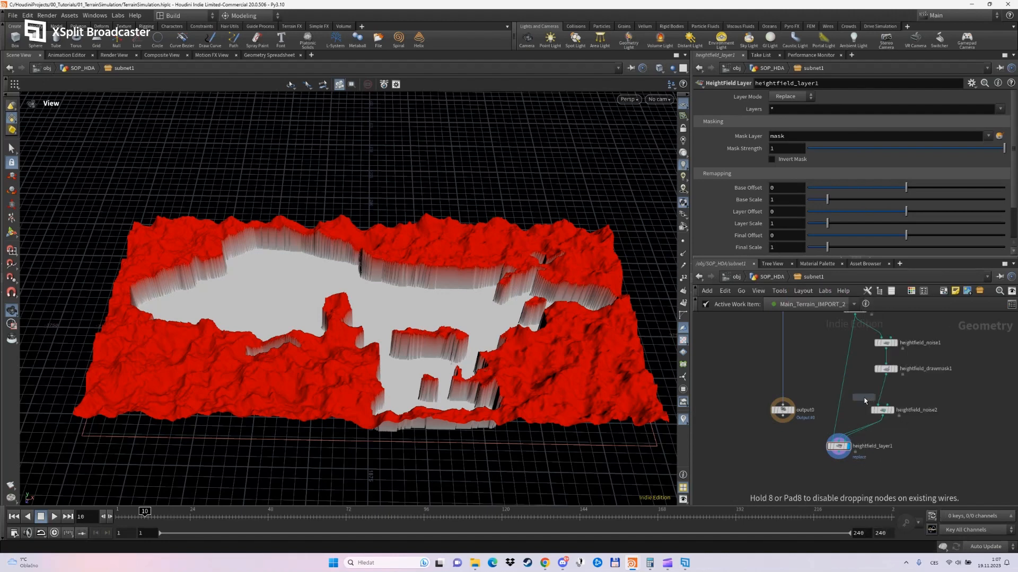
{"action": "scroll", "coordinate": [907, 397], "scroll_direction": "up", "scroll_amount": 3}
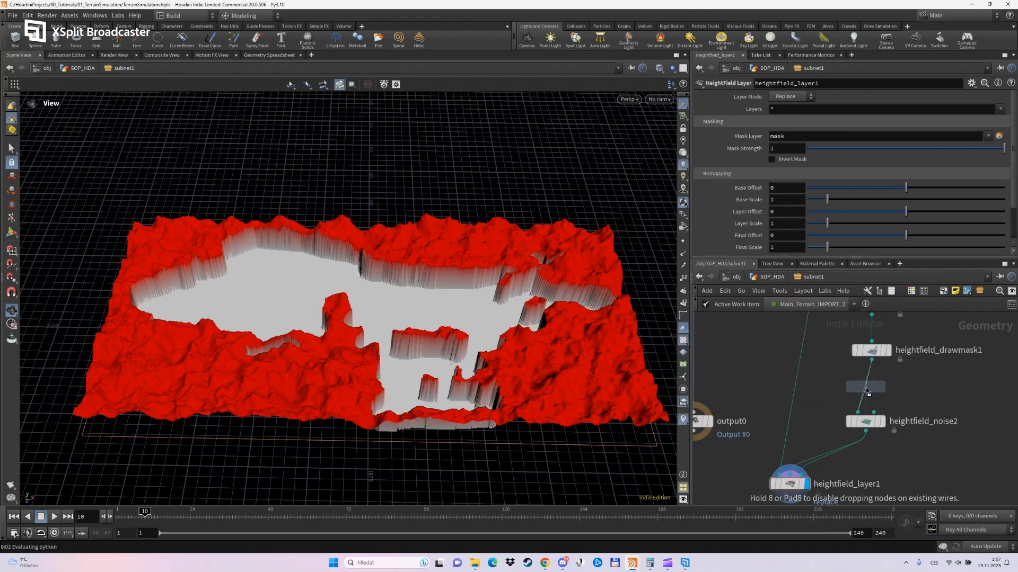
{"action": "left_click", "coordinate": [867, 392]}
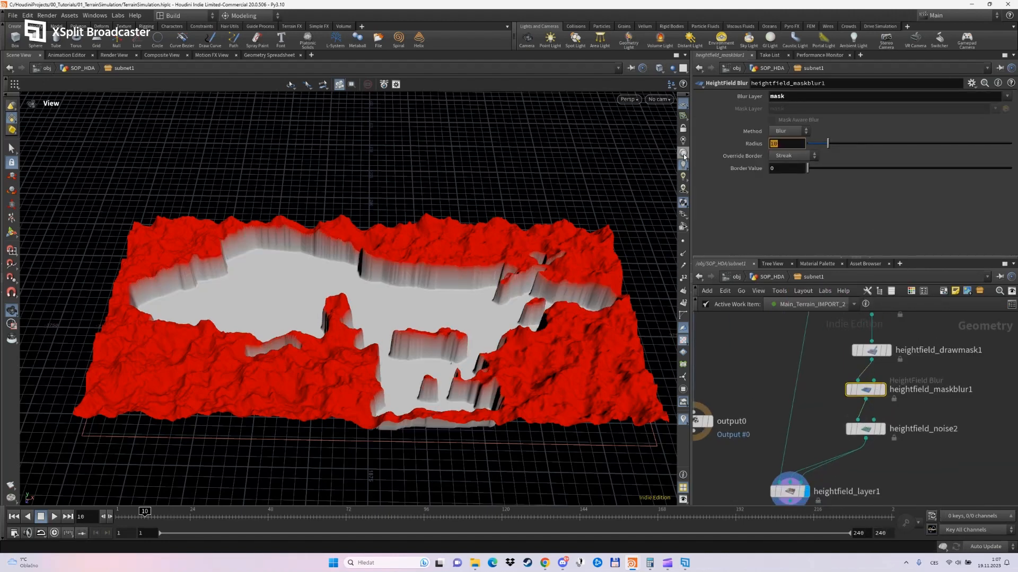
{"action": "type", "text": "200"}
{"action": "key", "text": "Return"}
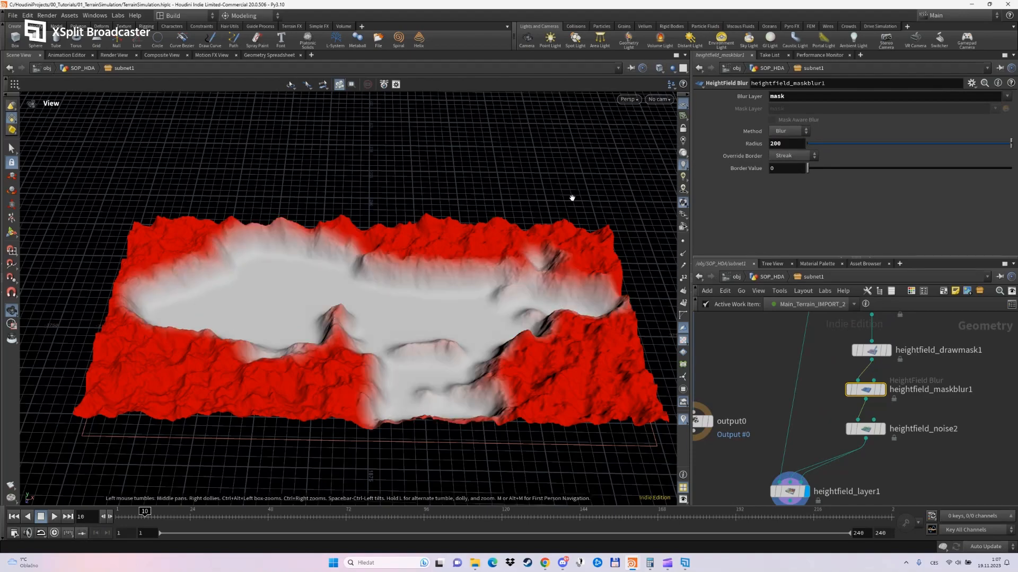
Set the Y offset of the height noise in heightfield_noise2 to 200
{"action": "left_click_drag", "start_coordinate": [396, 400], "coordinate": [405, 314]}
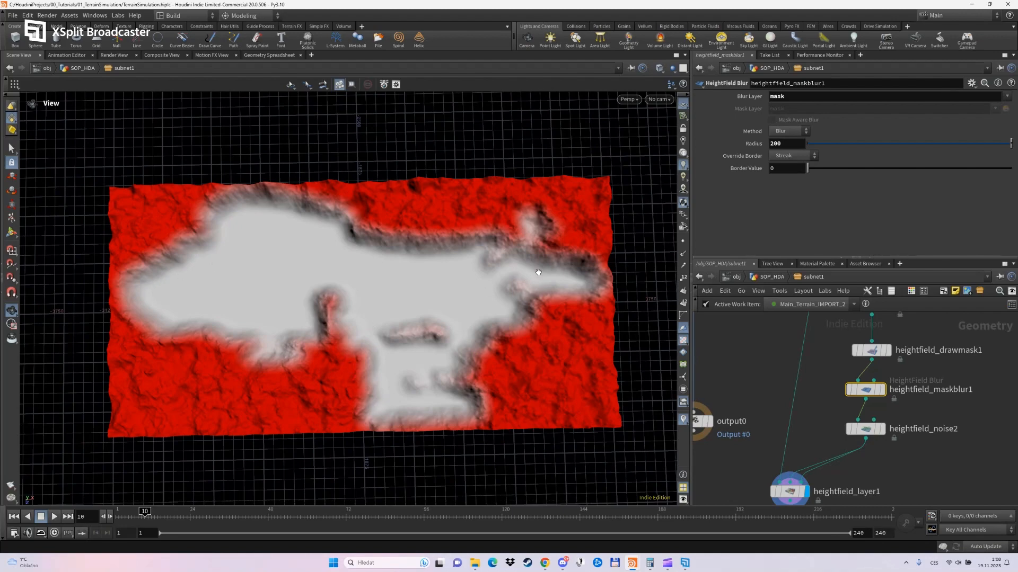
{"action": "left_click_drag", "start_coordinate": [471, 264], "coordinate": [416, 284]}
{"action": "middle_click_drag", "start_coordinate": [905, 378], "coordinate": [911, 422]}
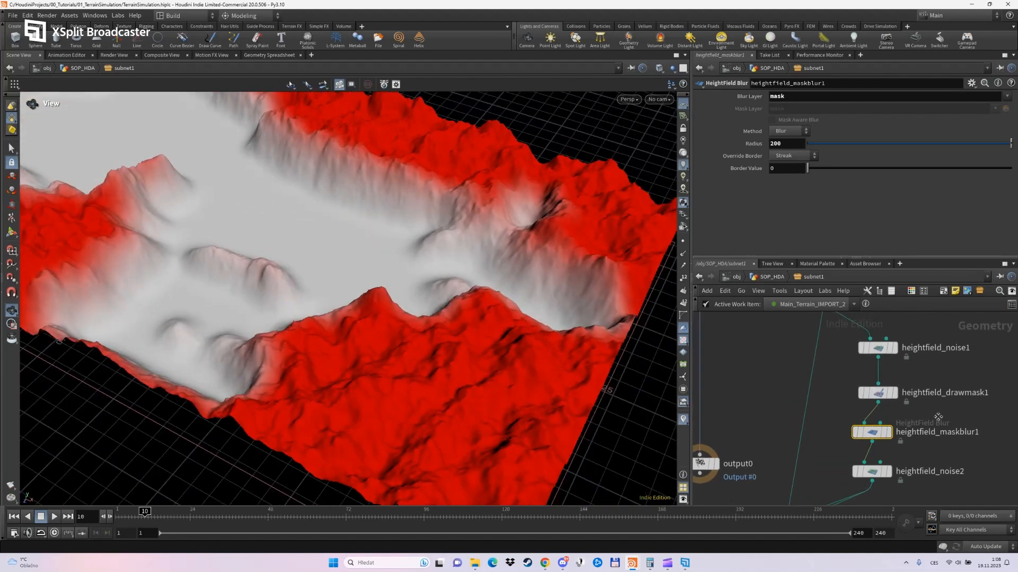
{"action": "left_click", "coordinate": [874, 351]}
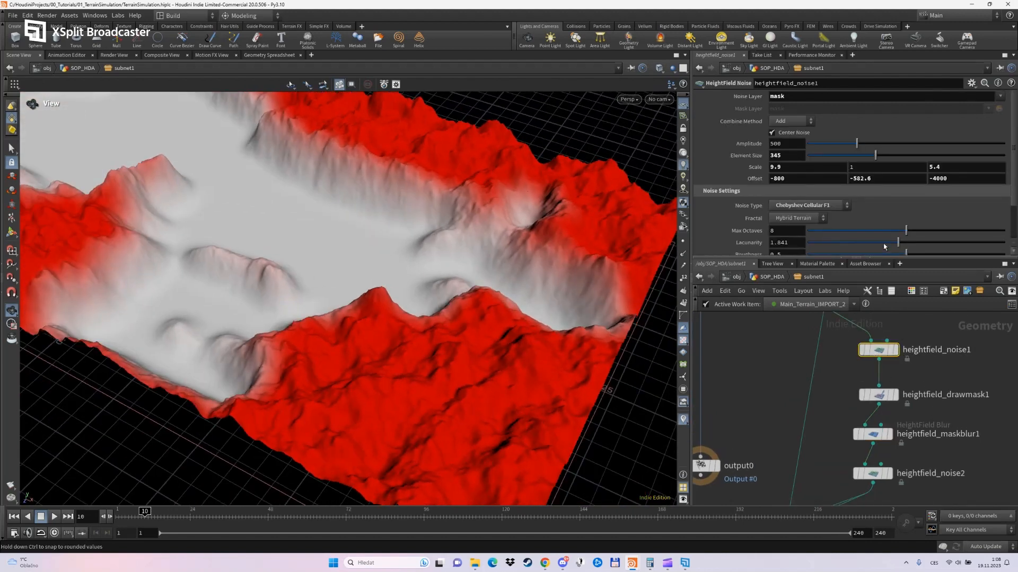
{"action": "mouse_move", "coordinate": [875, 474]}
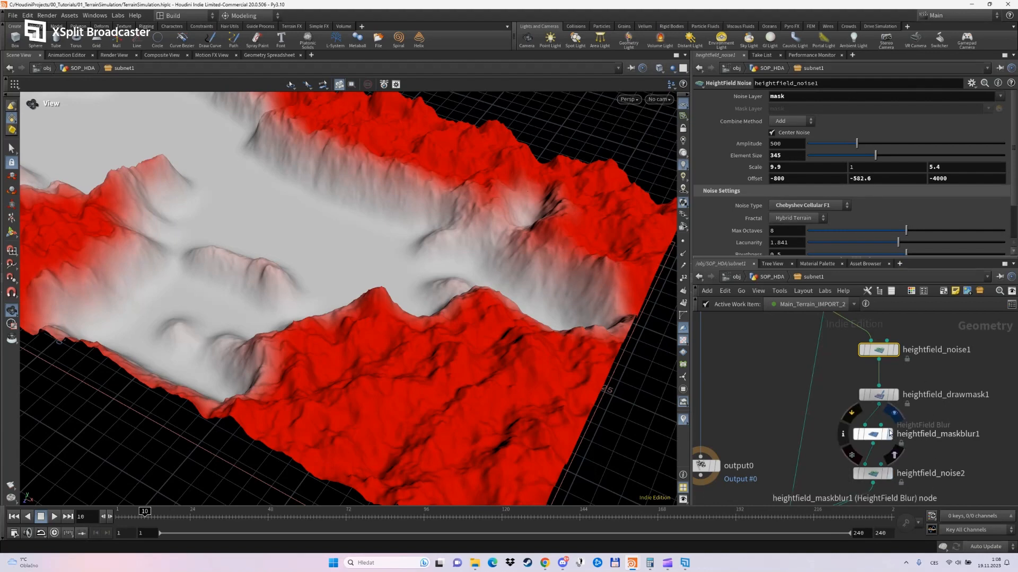
{"action": "left_click", "coordinate": [874, 473]}
{"action": "left_click_drag", "start_coordinate": [454, 336], "coordinate": [405, 320]}
{"action": "middle_click_drag", "start_coordinate": [405, 320], "coordinate": [368, 329]}
{"action": "mouse_move", "coordinate": [875, 180]}
{"action": "middle_mouse_down"}
{"action": "mouse_move", "coordinate": [878, 142]}
{"action": "mouse_move", "coordinate": [735, 164]}
{"action": "middle_mouse_up"}
Examine the blurred transition between the mountains and the flat area of the terrain from several angles
{"action": "left_click_drag", "start_coordinate": [546, 254], "coordinate": [615, 375]}
{"action": "scroll", "coordinate": [616, 375], "scroll_direction": "up", "scroll_amount": 3}
{"action": "middle_click_drag", "start_coordinate": [615, 374], "coordinate": [574, 313]}
{"action": "scroll", "coordinate": [577, 283], "scroll_direction": "up", "scroll_amount": 2}
{"action": "scroll", "coordinate": [578, 283], "scroll_direction": "down", "scroll_amount": 4}
{"action": "left_click_drag", "start_coordinate": [578, 282], "coordinate": [551, 278]}
{"action": "scroll", "coordinate": [551, 277], "scroll_direction": "up", "scroll_amount": 3}
{"action": "middle_click_drag", "start_coordinate": [552, 278], "coordinate": [384, 270]}
{"action": "left_click_drag", "start_coordinate": [383, 271], "coordinate": [514, 245]}
{"action": "middle_click_drag", "start_coordinate": [448, 303], "coordinate": [506, 239]}
{"action": "scroll", "coordinate": [506, 239], "scroll_direction": "down", "scroll_amount": 5}
{"action": "left_click_drag", "start_coordinate": [506, 239], "coordinate": [465, 325]}
{"action": "middle_click_drag", "start_coordinate": [465, 325], "coordinate": [365, 322]}
{"action": "left_click_drag", "start_coordinate": [365, 322], "coordinate": [408, 307]}
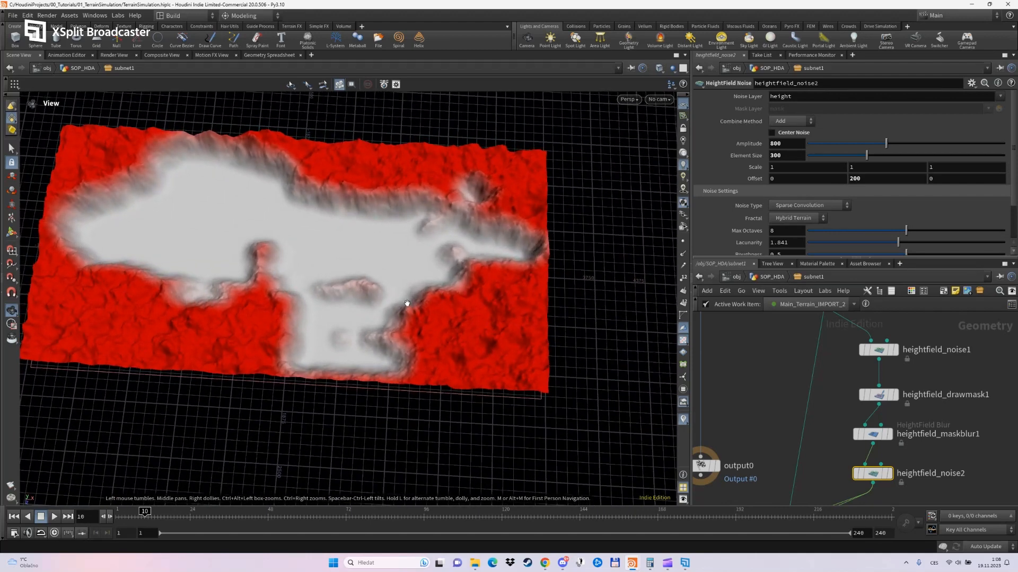
{"action": "middle_click_drag", "start_coordinate": [409, 307], "coordinate": [520, 336]}
Make the tile work item Terrain_Tiles_INIT_323 active in the TerrainPipeline task network
{"action": "scroll", "coordinate": [765, 395], "scroll_direction": "down", "scroll_amount": 5}
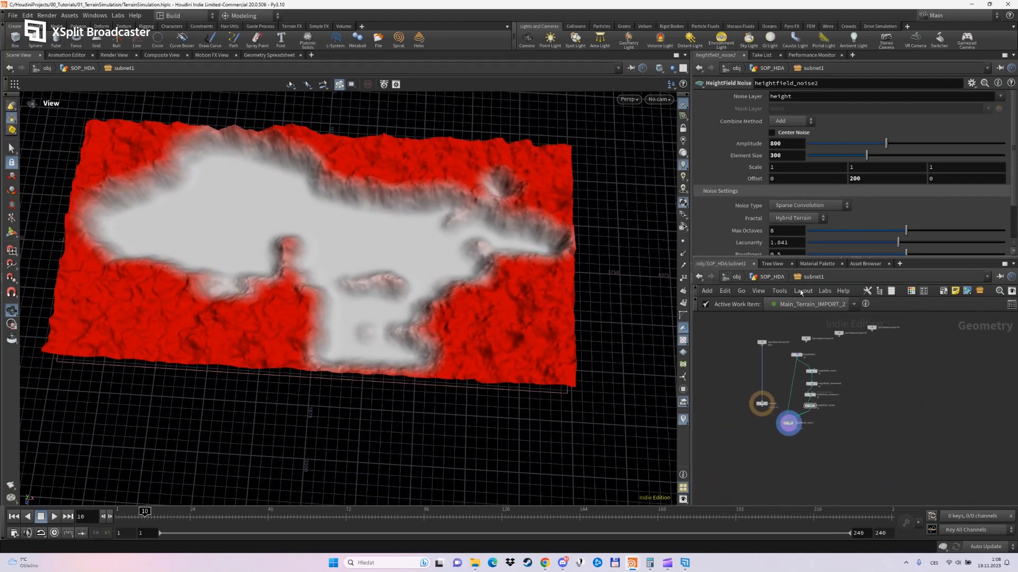
{"action": "key", "text": "u"}
{"action": "key", "text": "u"}
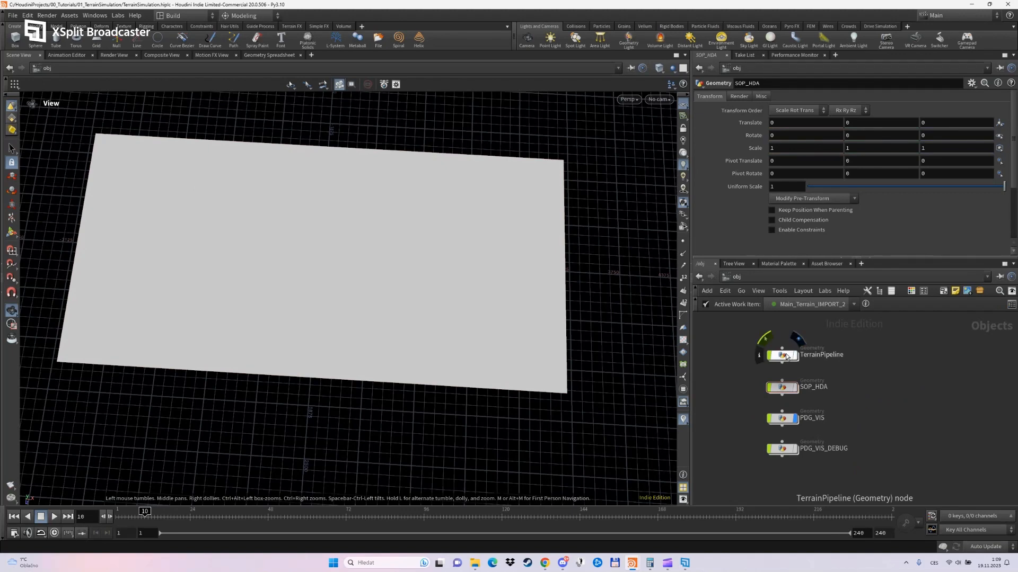
{"action": "double_click", "coordinate": [788, 356]}
{"action": "double_click", "coordinate": [914, 407]}
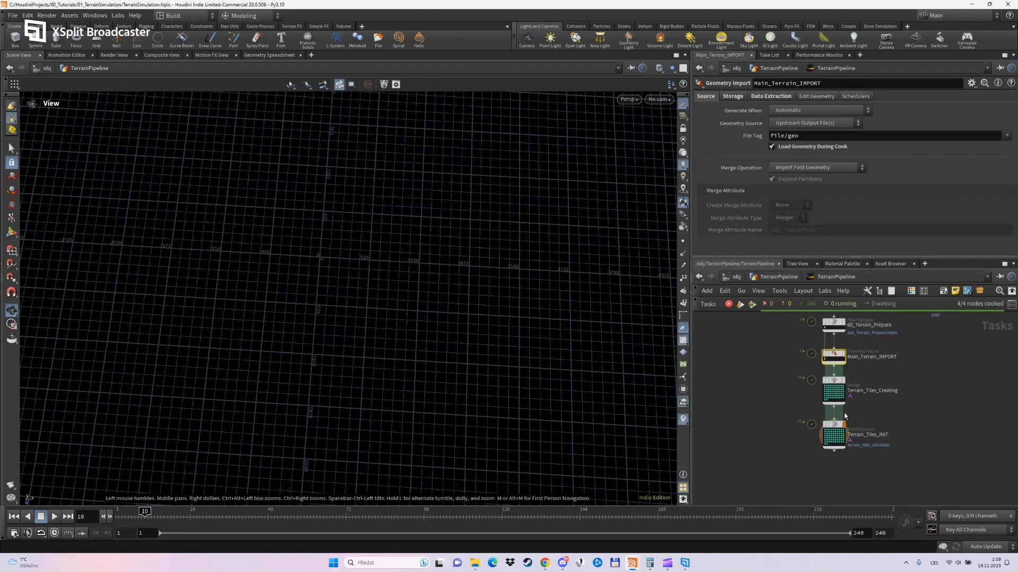
{"action": "left_click", "coordinate": [832, 441]}
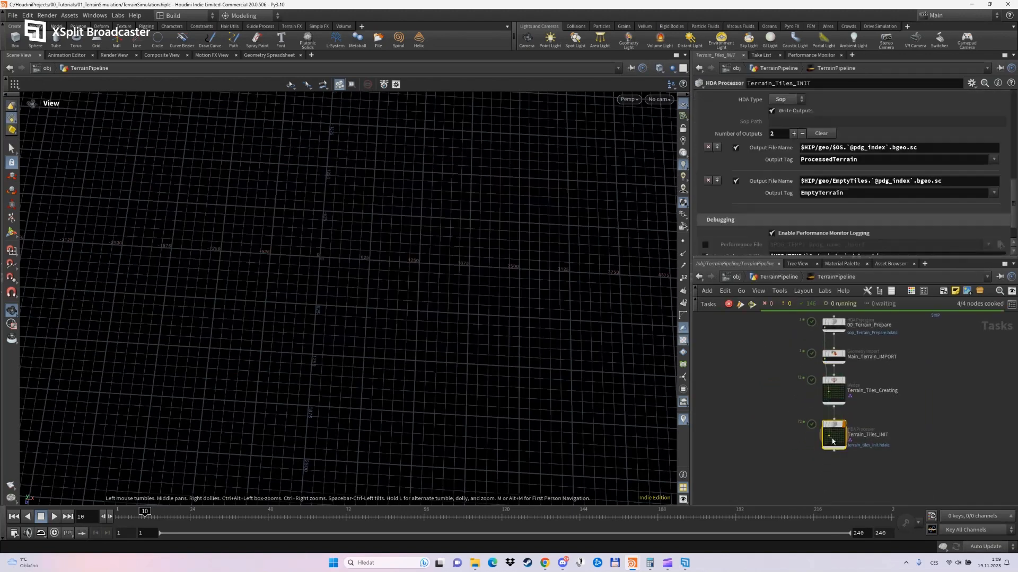
Wire heightfield_layer1 into output0 inside SOP_HDA's subnet1 and display the output node
{"action": "left_click", "coordinate": [773, 279]}
{"action": "left_click", "coordinate": [737, 277]}
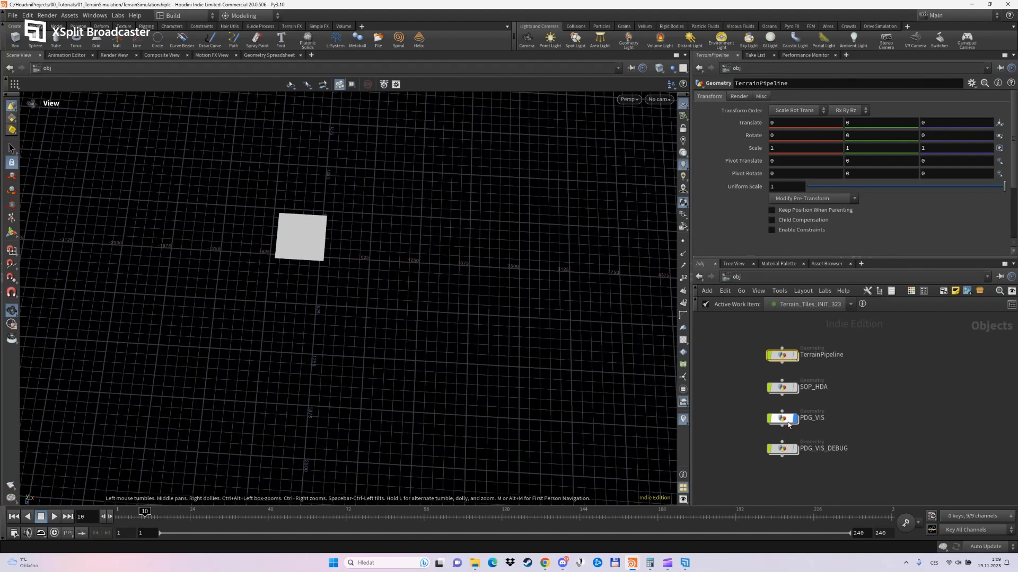
{"action": "double_click", "coordinate": [782, 388]}
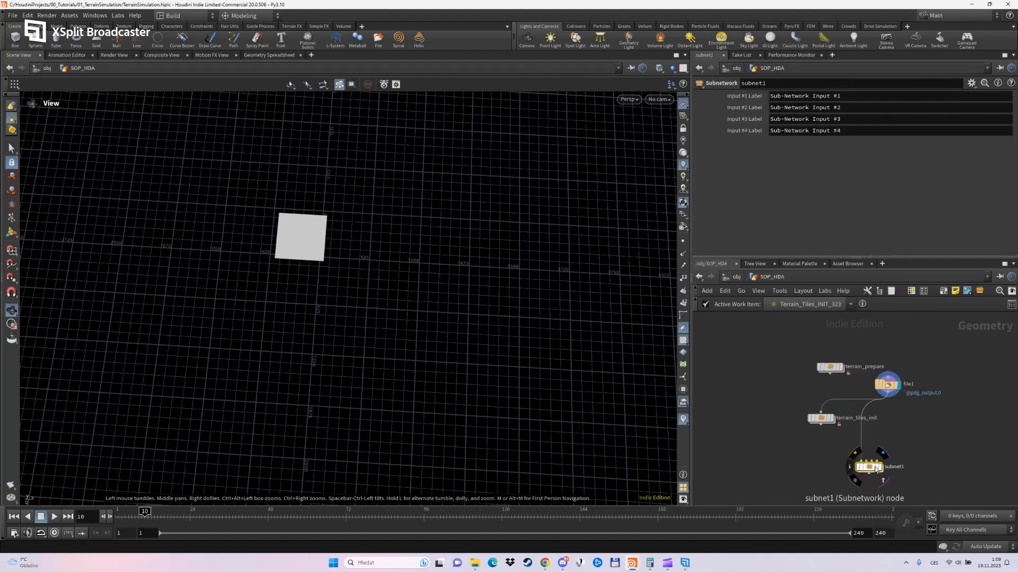
{"action": "double_click", "coordinate": [875, 468]}
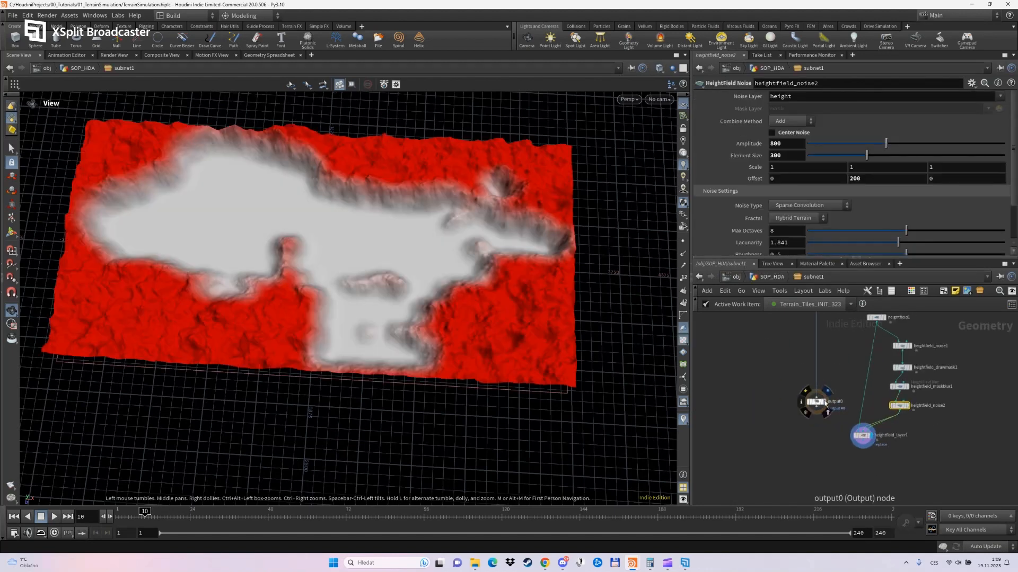
{"action": "left_click_drag", "start_coordinate": [825, 404], "coordinate": [775, 459]}
{"action": "middle_click_drag", "start_coordinate": [771, 470], "coordinate": [782, 352]}
{"action": "scroll", "coordinate": [782, 351], "scroll_direction": "up", "scroll_amount": 3}
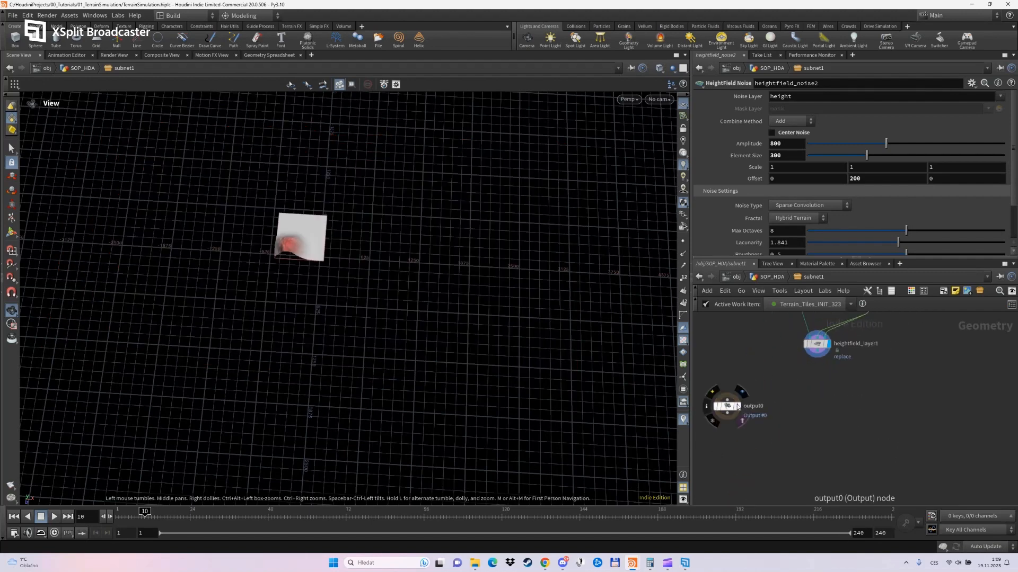
{"action": "left_click_drag", "start_coordinate": [737, 405], "coordinate": [780, 401]}
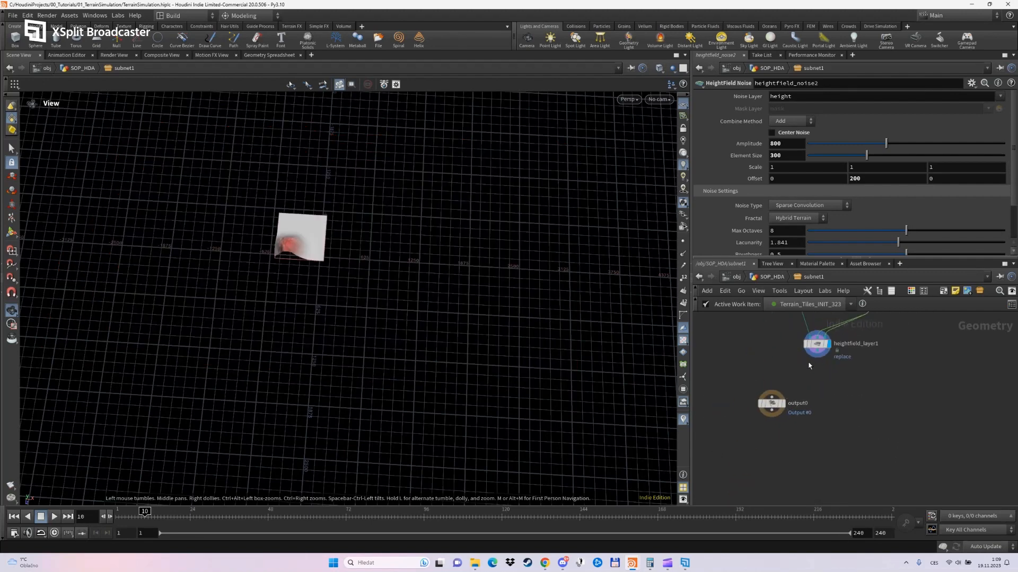
{"action": "left_click", "coordinate": [781, 403]}
Inspect the layered result of the active terrain tile in the viewport
{"action": "left_click_drag", "start_coordinate": [531, 282], "coordinate": [534, 356]}
{"action": "scroll", "coordinate": [436, 245], "scroll_direction": "up", "scroll_amount": 2}
{"action": "key", "text": "d"}
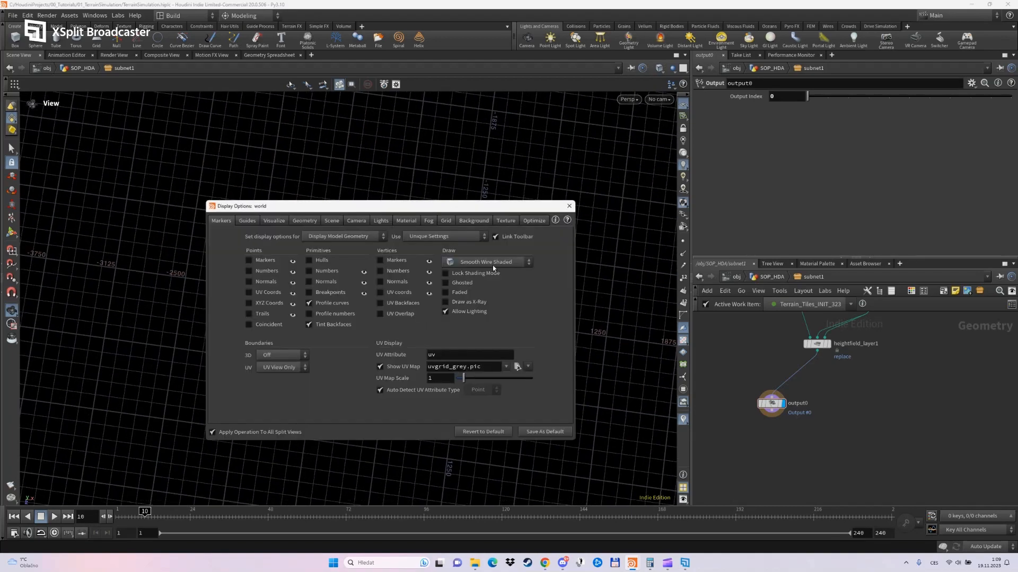
{"action": "left_click", "coordinate": [569, 206]}
{"action": "mouse_move", "coordinate": [488, 329]}
{"action": "left_mouse_down"}
{"action": "mouse_move", "coordinate": [429, 310]}
{"action": "mouse_move", "coordinate": [472, 326]}
{"action": "left_mouse_up"}
{"action": "scroll", "coordinate": [857, 392], "scroll_direction": "down", "scroll_amount": 2}
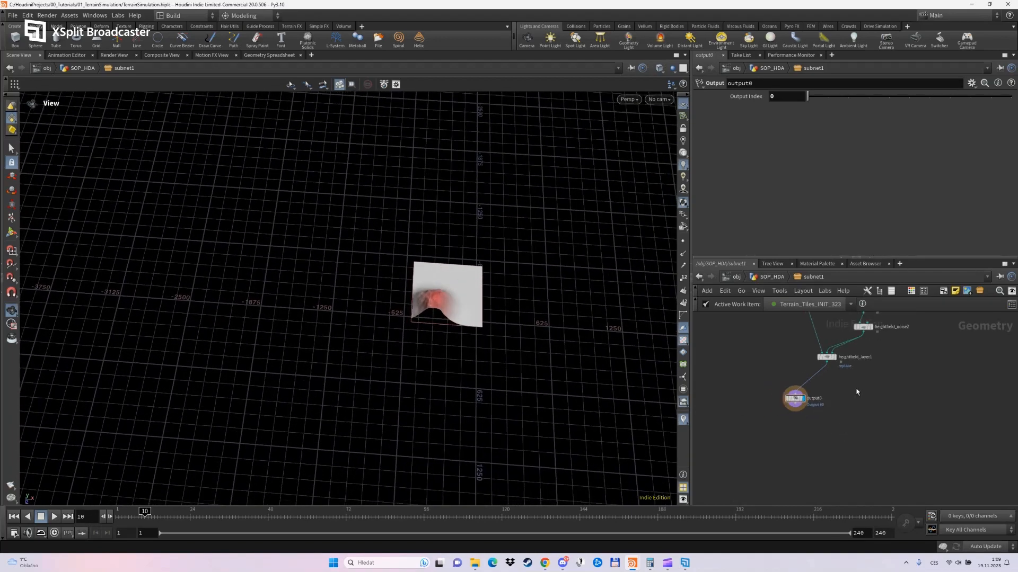
{"action": "middle_click_drag", "start_coordinate": [857, 393], "coordinate": [849, 430]}
Rename the subnet1 node in SOP_HDA as Border_Area
{"action": "left_click", "coordinate": [772, 277]}
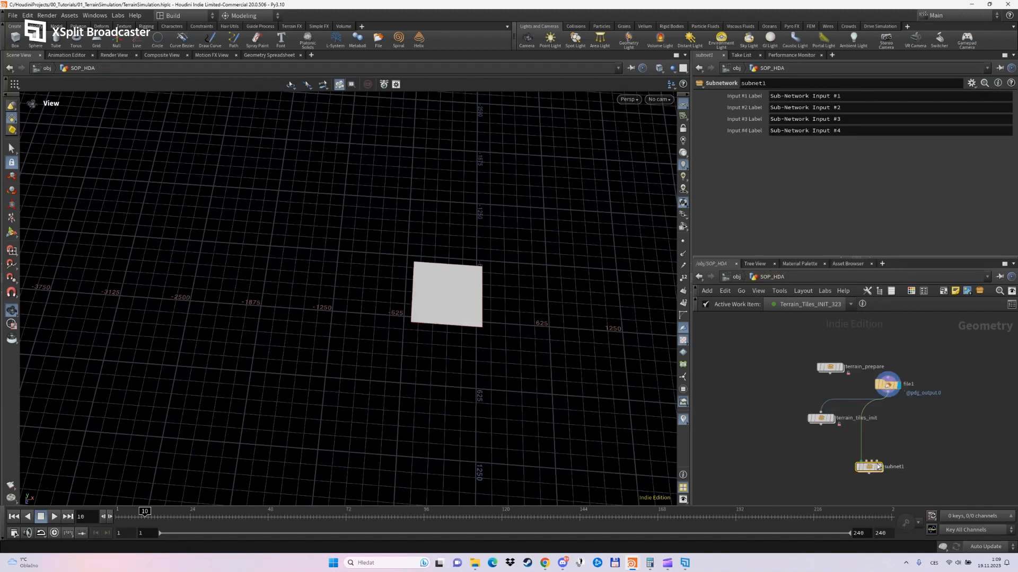
{"action": "double_click", "coordinate": [894, 468]}
{"action": "type", "text": "Border_Area"}
{"action": "key", "text": "Return"}
Create a digital asset labelled Border Area from Border_Area in the Terrain submenu, with Create intermediate directories off, and accept its type properties
{"action": "right_click", "coordinate": [869, 467]}
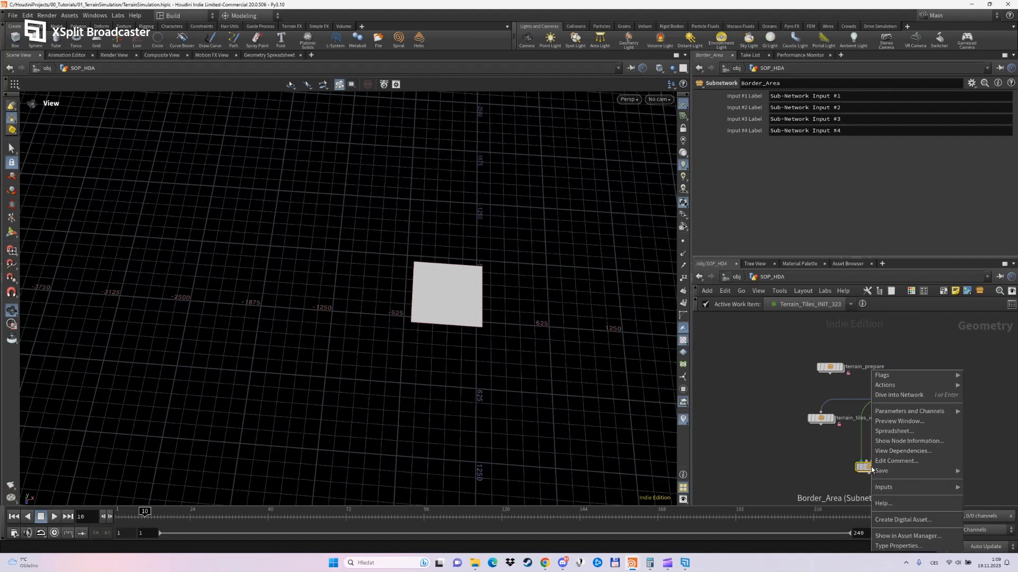
{"action": "left_click", "coordinate": [908, 516]}
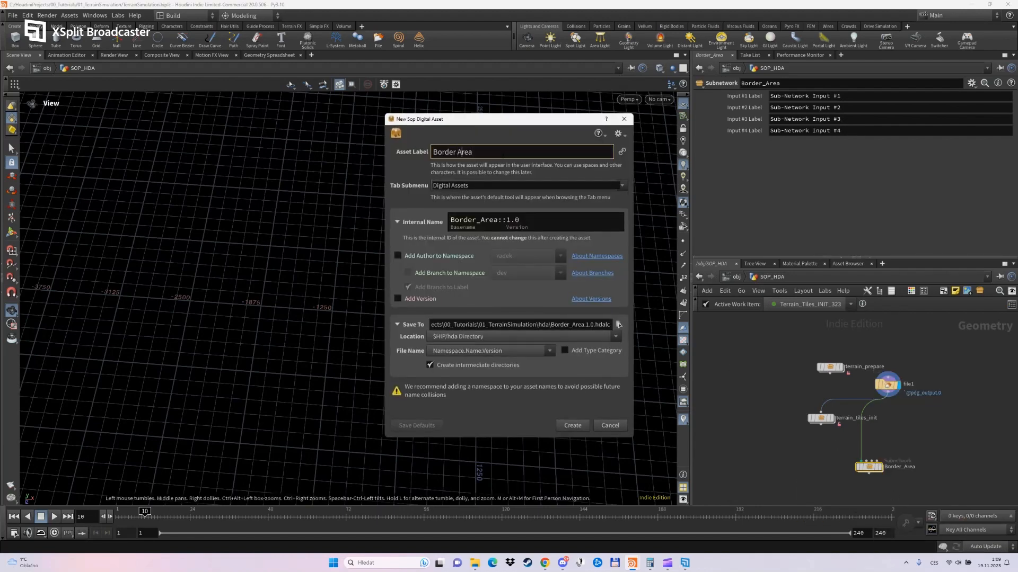
{"action": "key", "text": "Tab"}
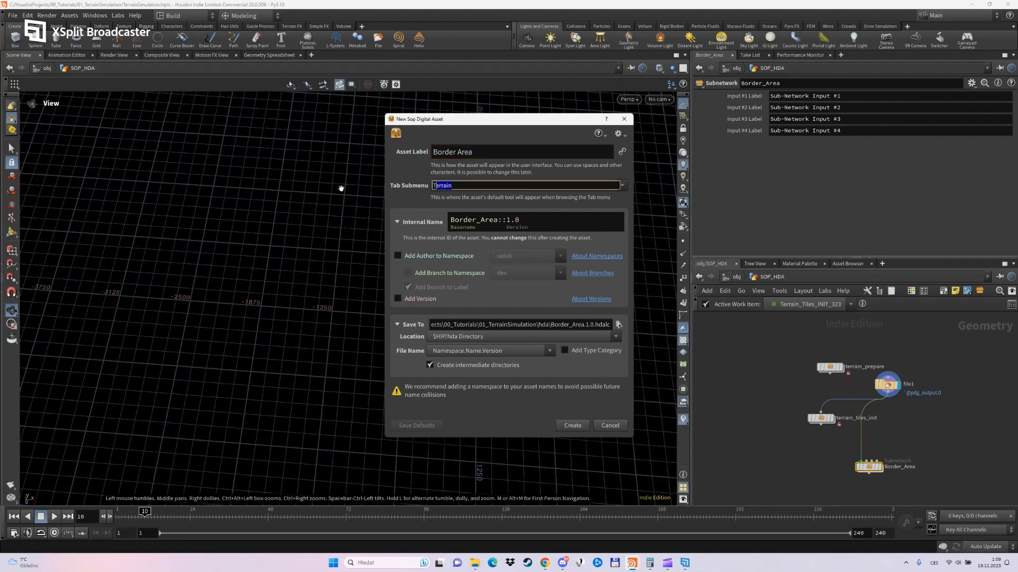
{"action": "key", "text": "Tab"}
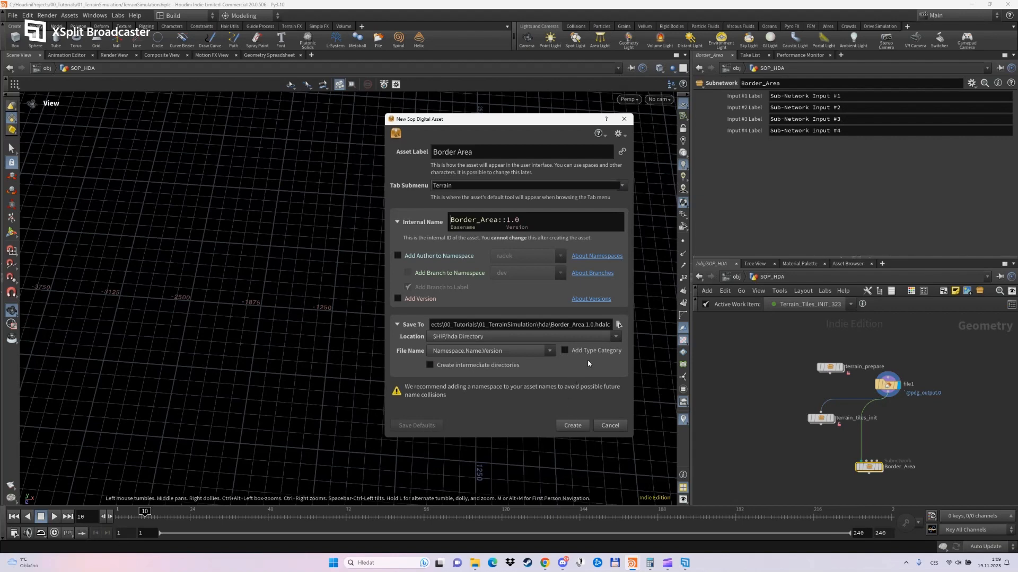
{"action": "key", "text": "Return"}
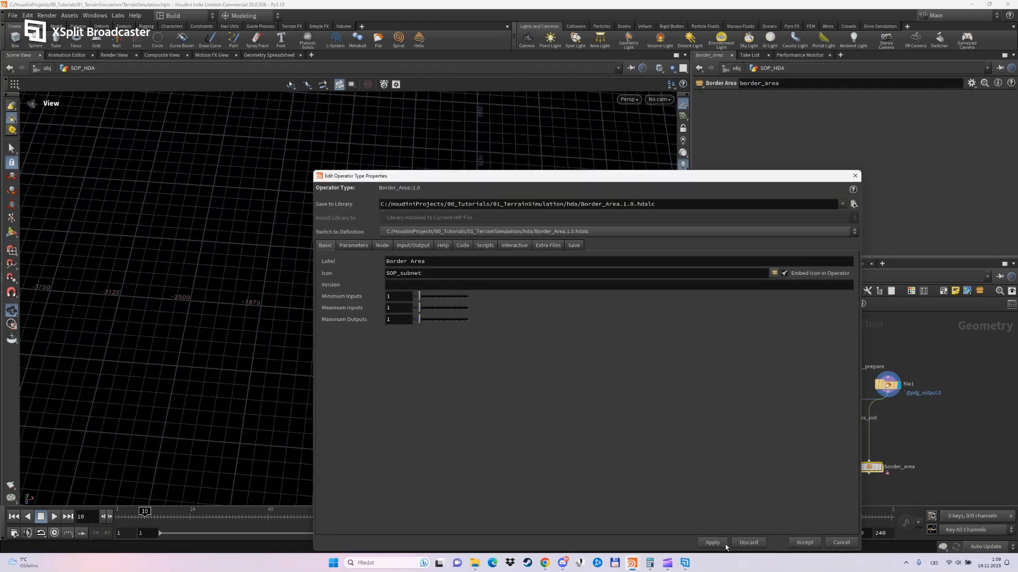
{"action": "left_click", "coordinate": [804, 543]}
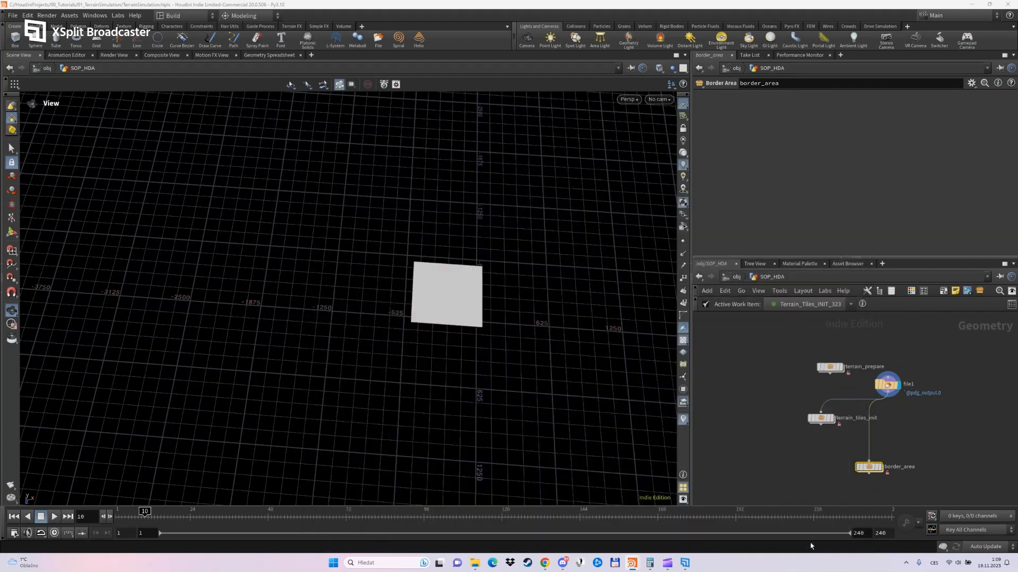
Rearrange border_area, terrain_tiles_init and terrain_prepare in the SOP_HDA network to space the nodes apart
{"action": "left_click_drag", "start_coordinate": [868, 468], "coordinate": [829, 480]}
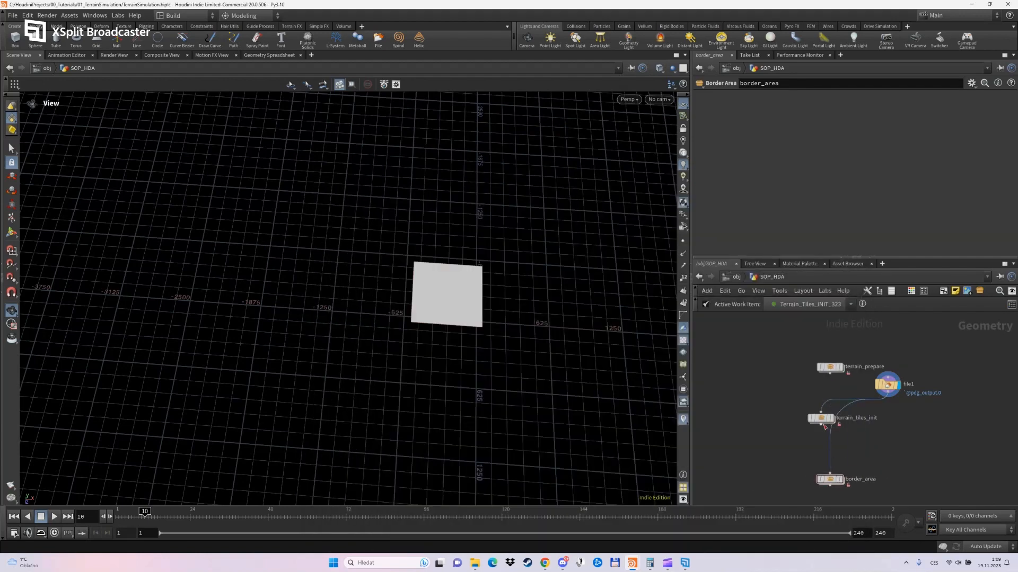
{"action": "left_click_drag", "start_coordinate": [820, 420], "coordinate": [800, 406]}
{"action": "left_click_drag", "start_coordinate": [833, 370], "coordinate": [812, 361]}
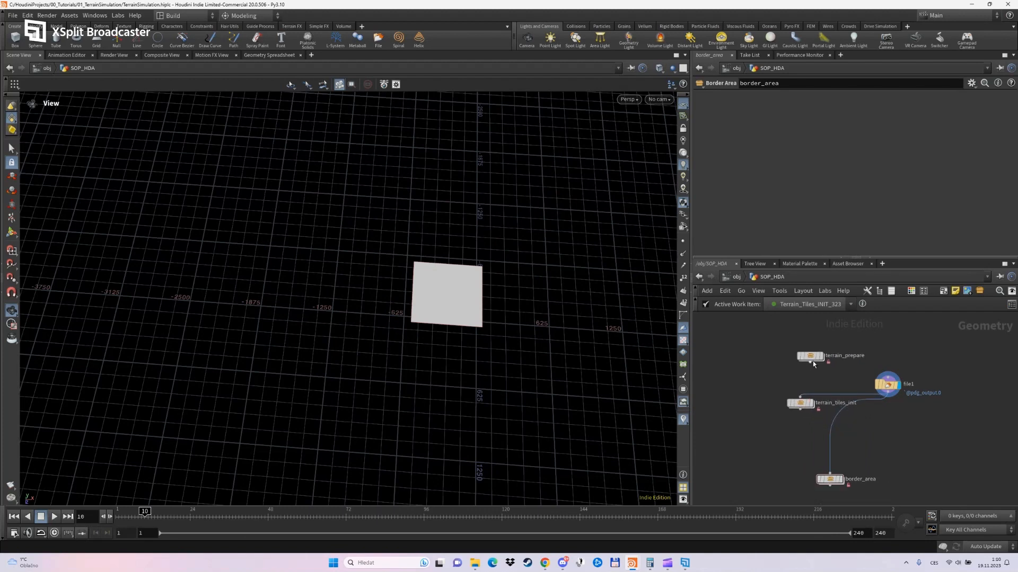
{"action": "scroll", "coordinate": [820, 422], "scroll_direction": "up", "scroll_amount": 4}
{"action": "left_click", "coordinate": [771, 379]}
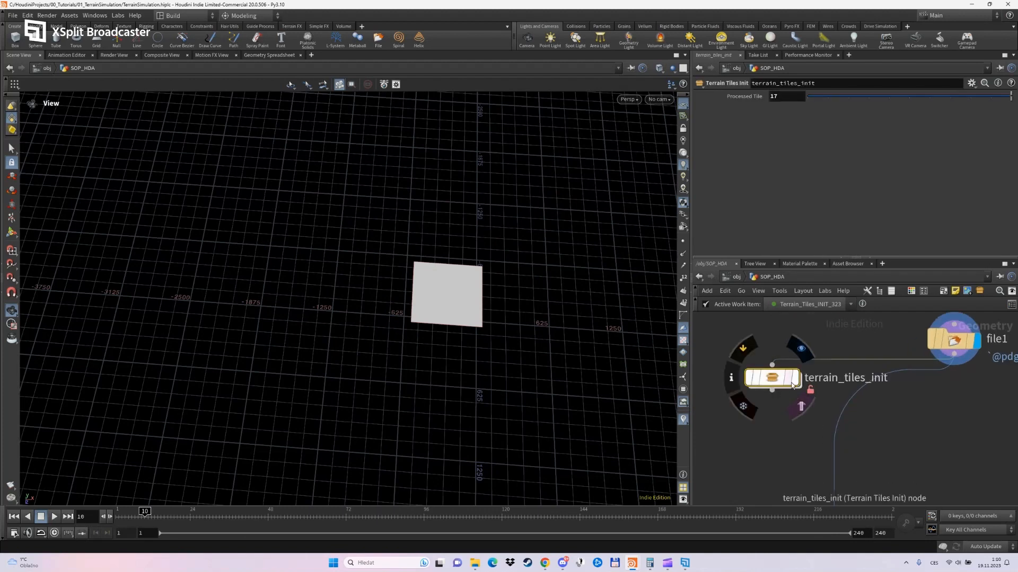
{"action": "left_click_drag", "start_coordinate": [772, 380], "coordinate": [773, 390]}
{"action": "scroll", "coordinate": [777, 421], "scroll_direction": "down", "scroll_amount": 2}
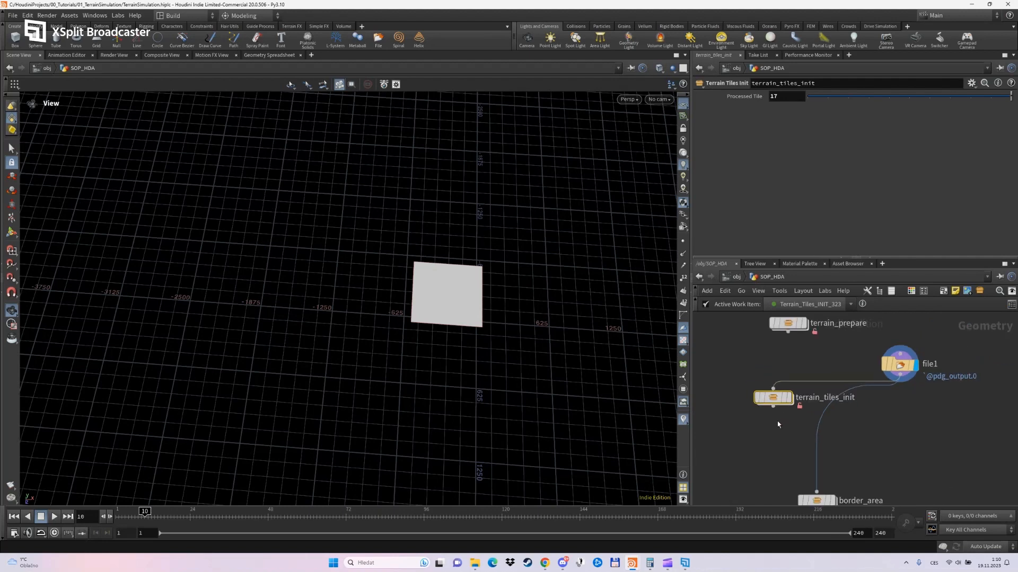
{"action": "mouse_move", "coordinate": [817, 460]}
{"action": "left_mouse_down"}
{"action": "mouse_move", "coordinate": [848, 461]}
{"action": "mouse_move", "coordinate": [816, 459]}
{"action": "mouse_move", "coordinate": [834, 461]}
{"action": "left_mouse_up"}
{"action": "scroll", "coordinate": [796, 425], "scroll_direction": "up", "scroll_amount": 3}
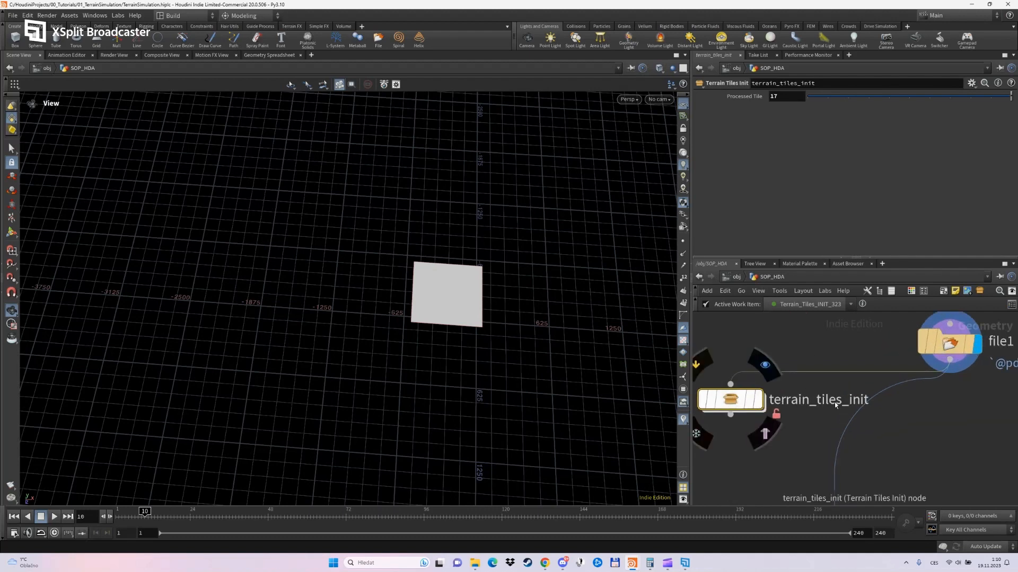
Set the Terrain Tiles Init asset's maximum outputs to 2 in its type properties and accept
{"action": "right_click", "coordinate": [737, 401]}
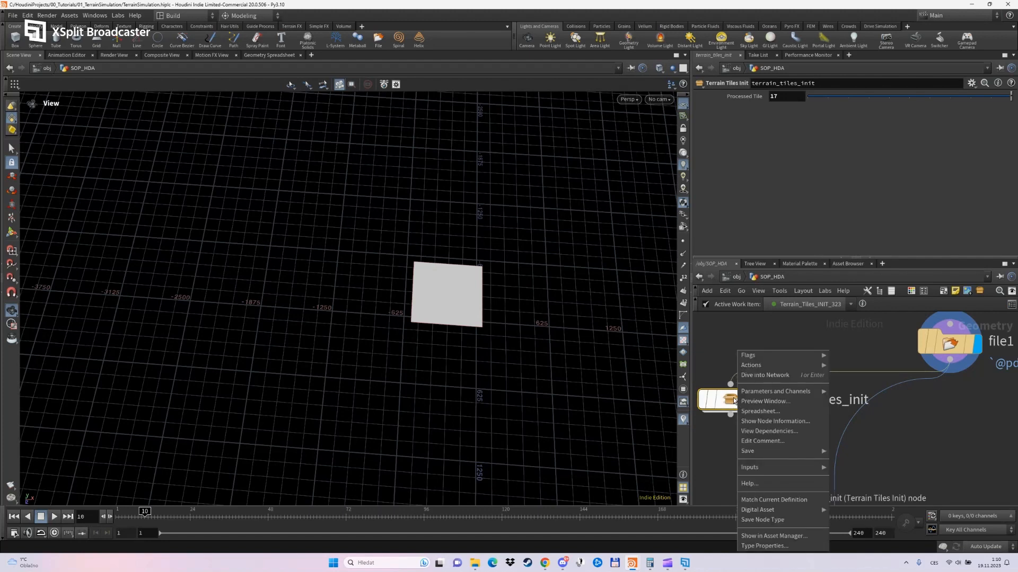
{"action": "left_click", "coordinate": [731, 407]}
{"action": "scroll", "coordinate": [872, 477], "scroll_direction": "up", "scroll_amount": 3}
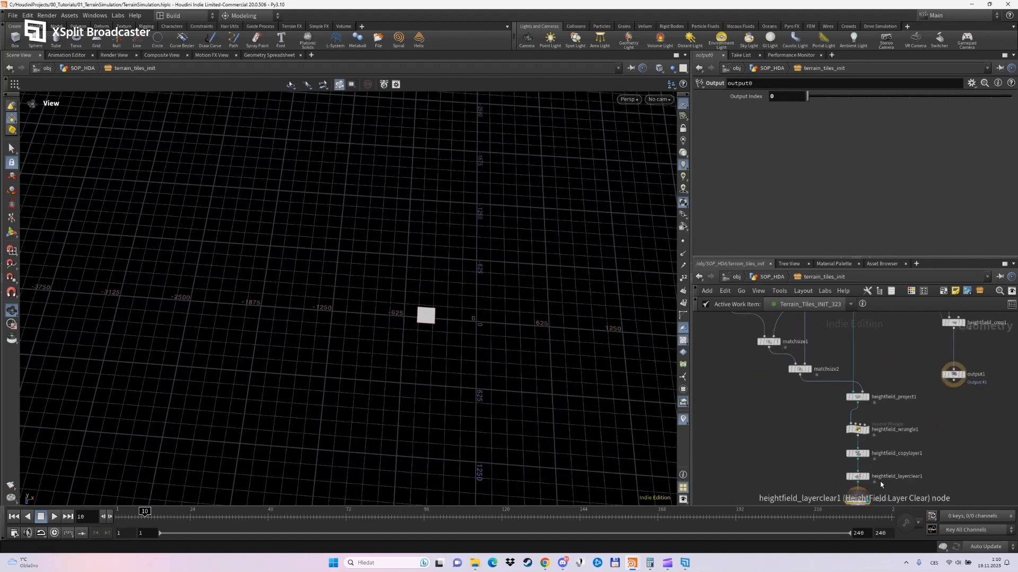
{"action": "key", "text": "u"}
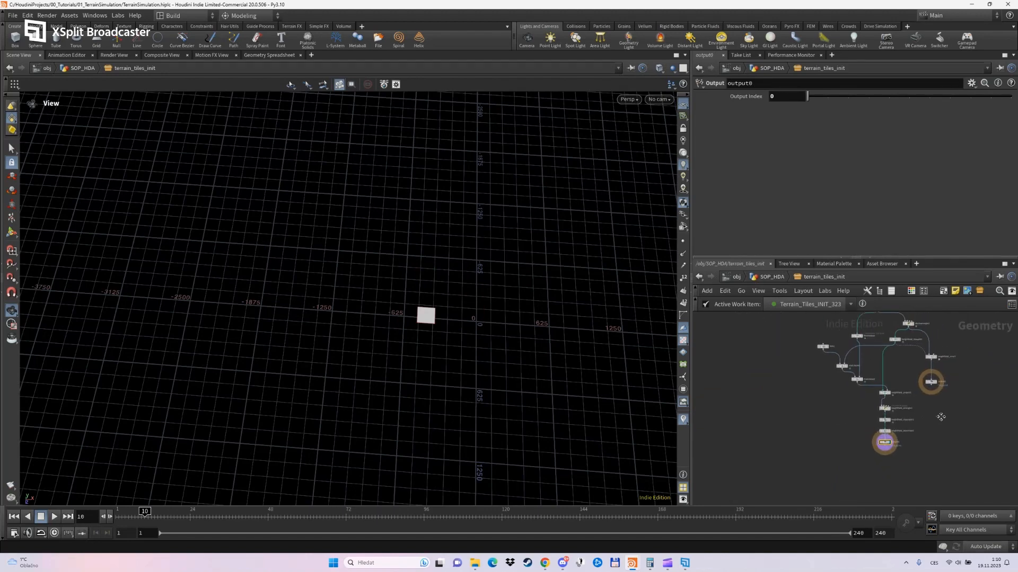
{"action": "right_click", "coordinate": [730, 398]}
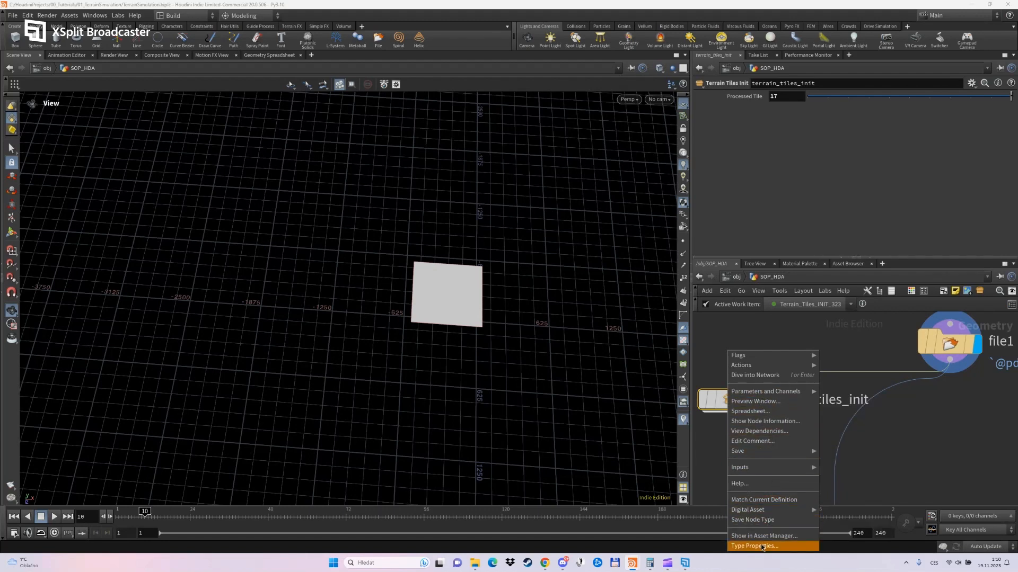
{"action": "left_click", "coordinate": [761, 546]}
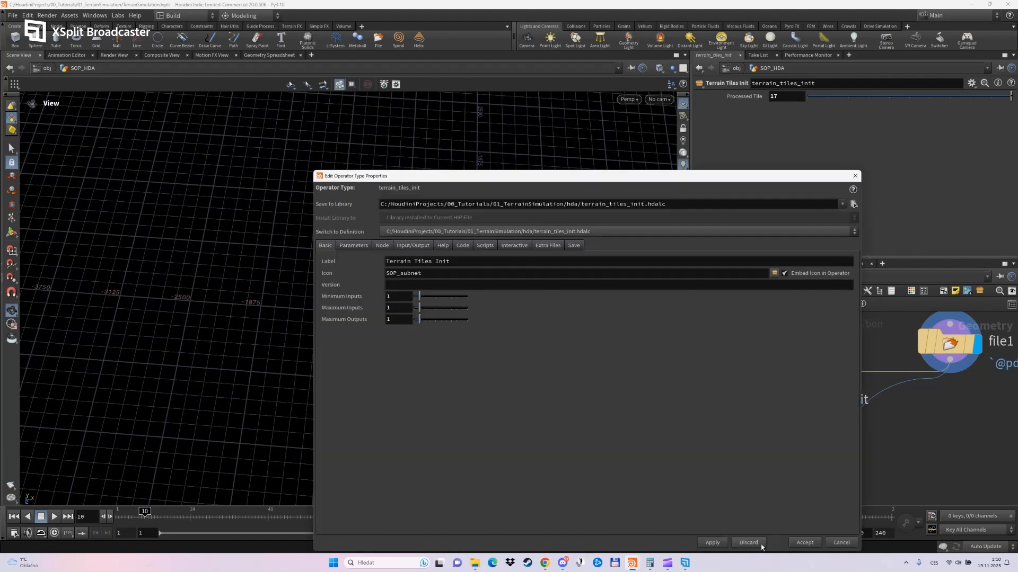
{"action": "left_click", "coordinate": [422, 320]}
{"action": "left_click", "coordinate": [727, 543]}
{"action": "left_click", "coordinate": [804, 543]}
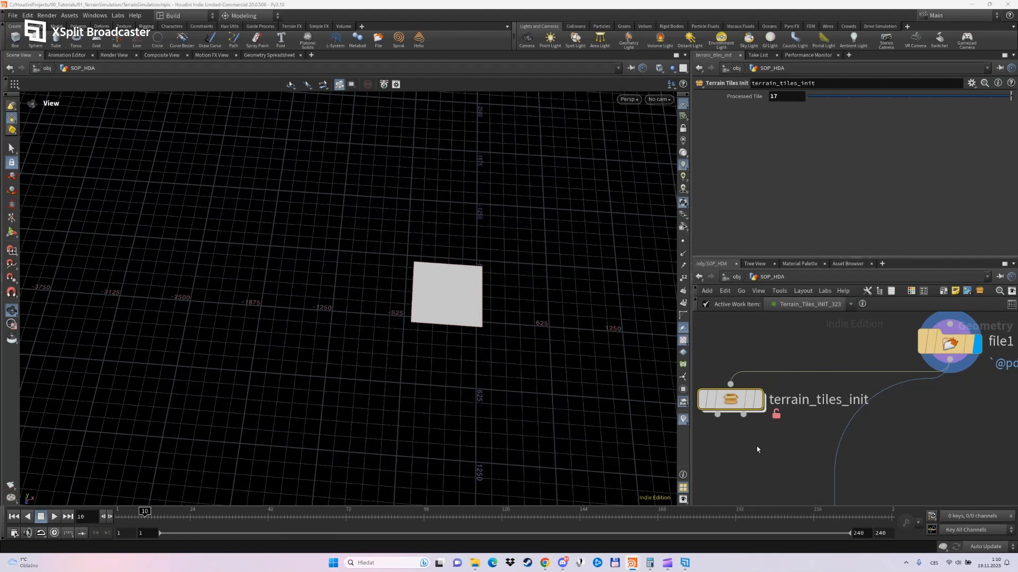
Check the two output nodes inside terrain_tiles_init and save its node type
{"action": "double_click", "coordinate": [732, 402]}
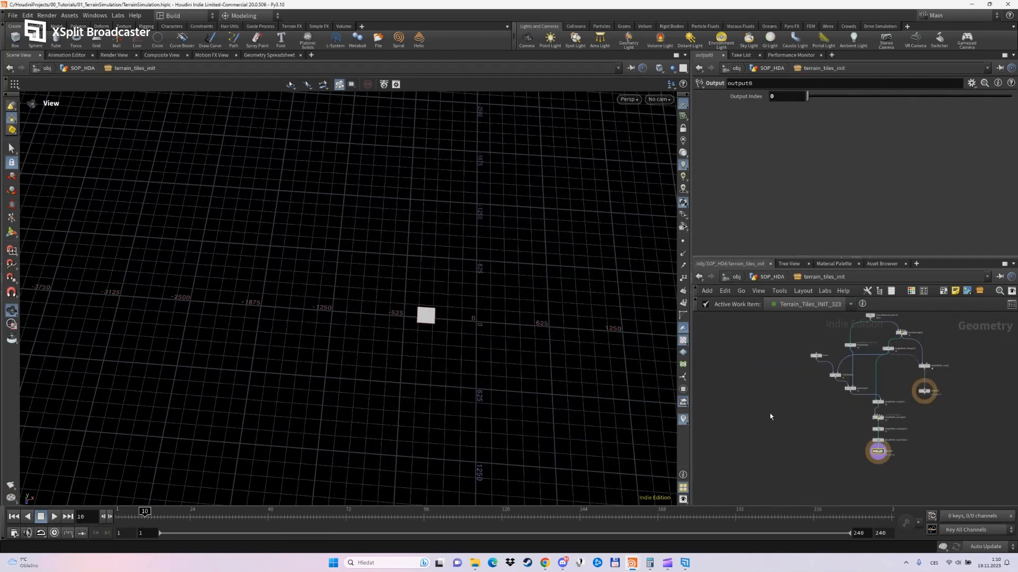
{"action": "scroll", "coordinate": [921, 397], "scroll_direction": "up", "scroll_amount": 3}
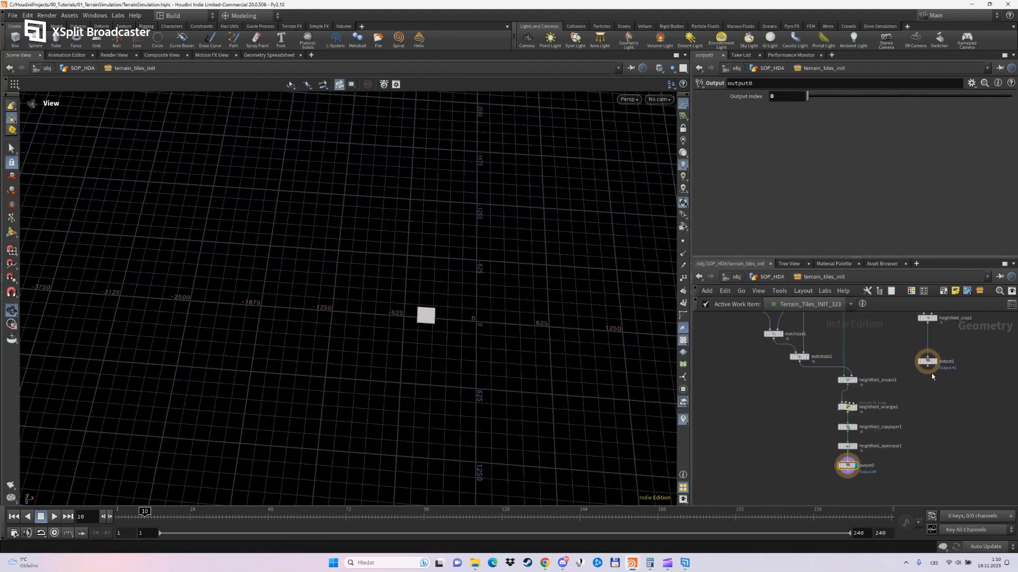
{"action": "left_click", "coordinate": [768, 277]}
{"action": "right_click", "coordinate": [728, 401]}
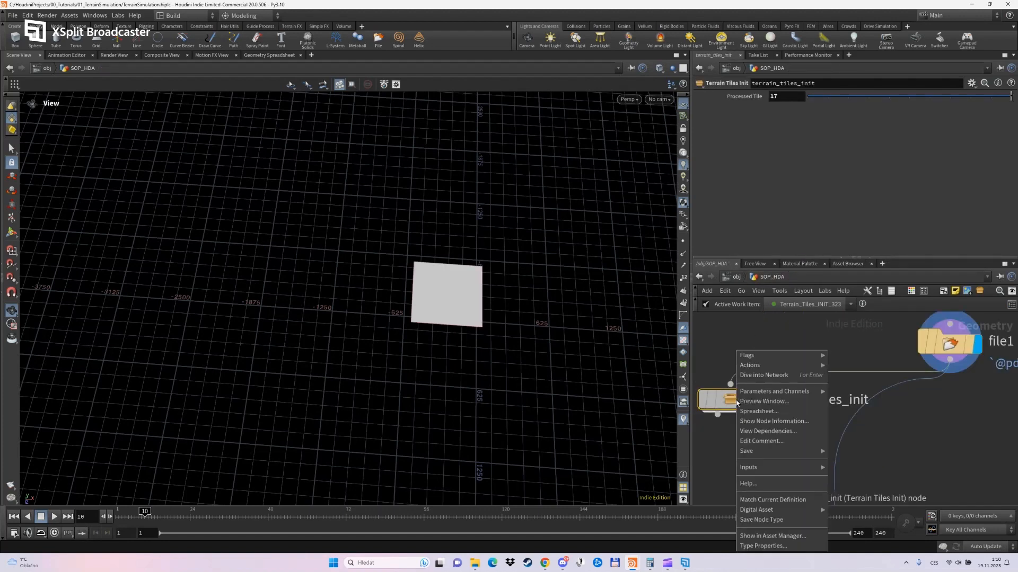
{"action": "left_click", "coordinate": [768, 515]}
Disconnect file1 from terrain_tiles_init and border_area, and move border_area closer below terrain_tiles_init
{"action": "scroll", "coordinate": [773, 424], "scroll_direction": "down", "scroll_amount": 5}
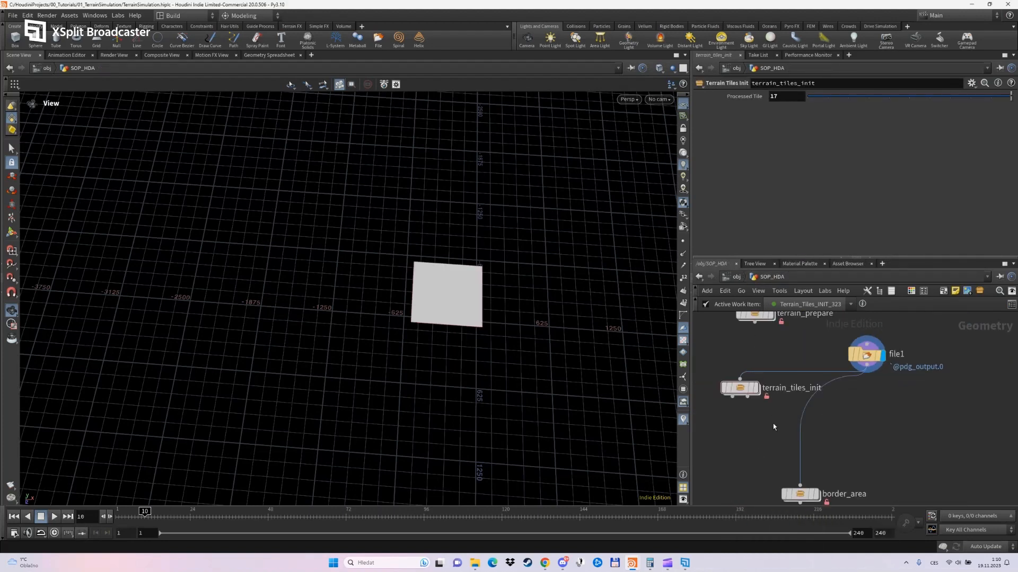
{"action": "mouse_move", "coordinate": [772, 424]}
{"action": "middle_mouse_down"}
{"action": "mouse_move", "coordinate": [774, 450]}
{"action": "mouse_move", "coordinate": [770, 434]}
{"action": "middle_mouse_up"}
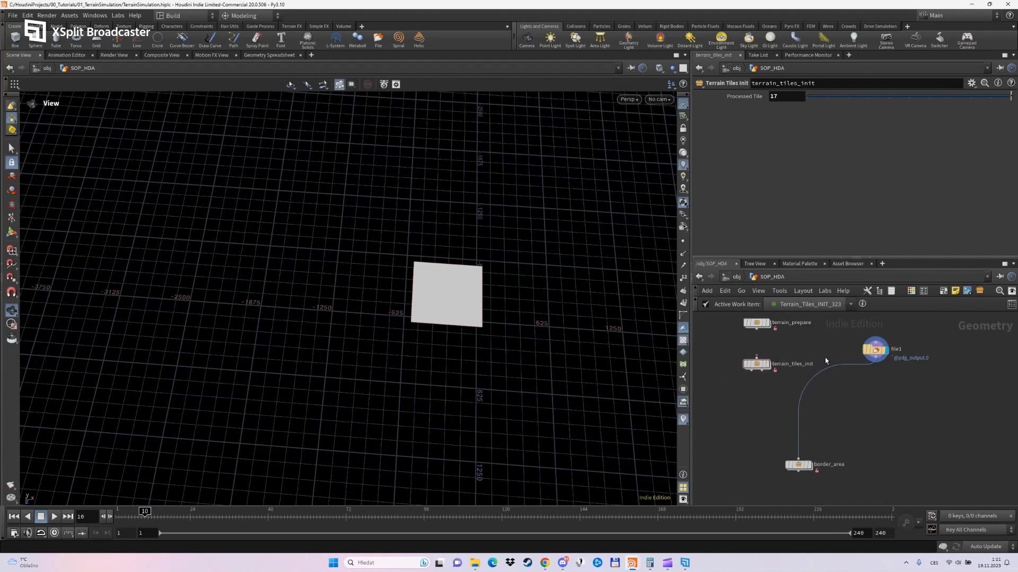
{"action": "left_click_drag", "start_coordinate": [757, 363], "coordinate": [757, 358]}
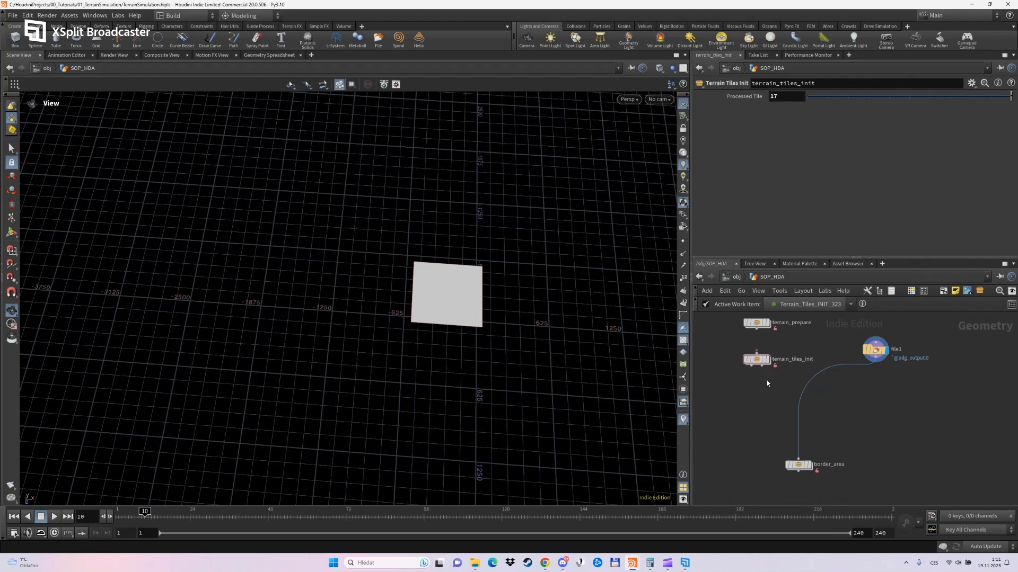
{"action": "left_click_drag", "start_coordinate": [800, 465], "coordinate": [715, 428]}
{"action": "middle_click_drag", "start_coordinate": [759, 416], "coordinate": [785, 429]}
{"action": "key", "text": "y"}
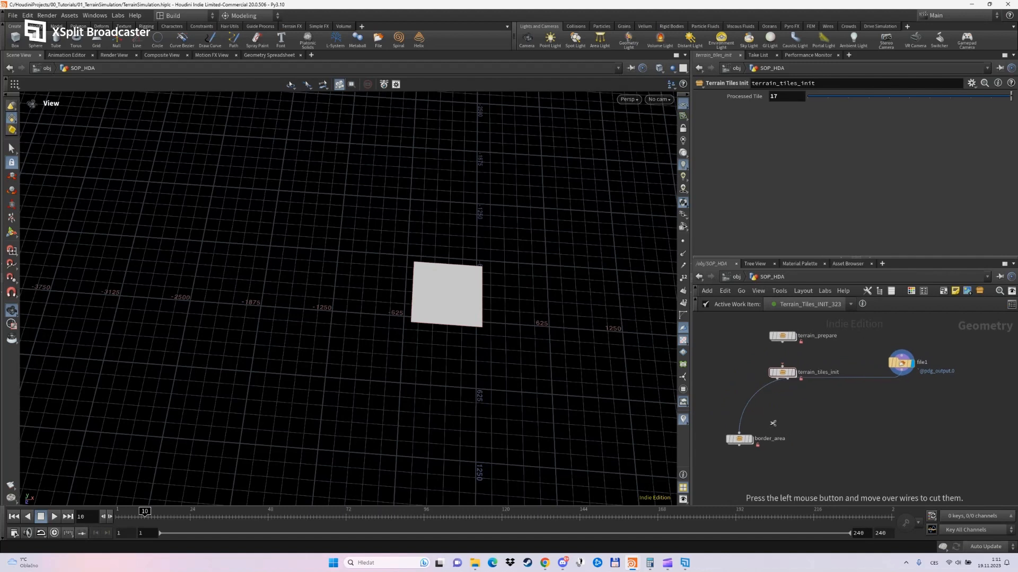
{"action": "left_click_drag", "start_coordinate": [770, 422], "coordinate": [744, 425]}
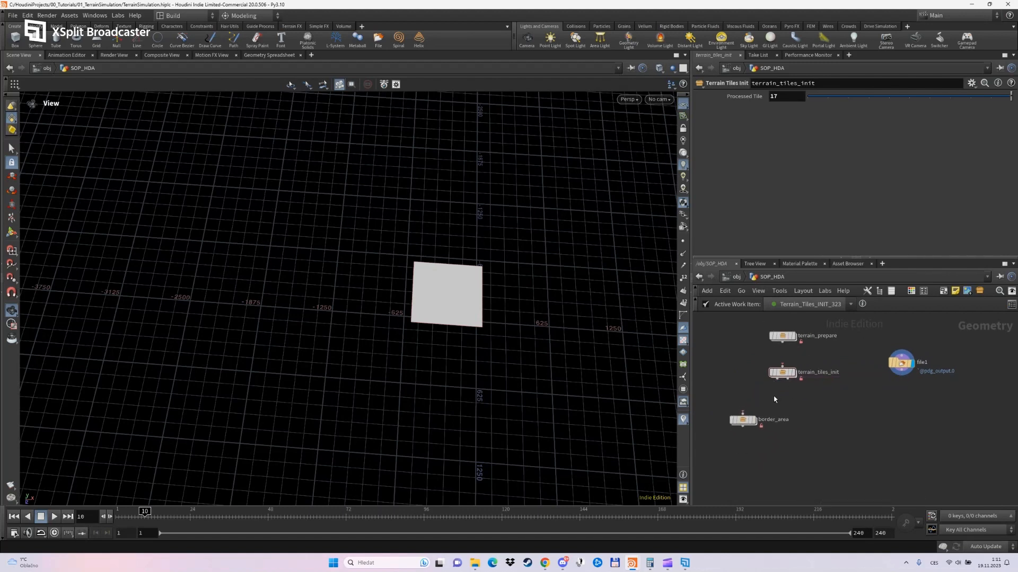
Tidy the spacing of terrain_tiles_init and file1 in SOP_HDA, and save the node type of border_area
{"action": "middle_click_drag", "start_coordinate": [809, 417], "coordinate": [812, 423]}
{"action": "left_click_drag", "start_coordinate": [786, 379], "coordinate": [787, 383]}
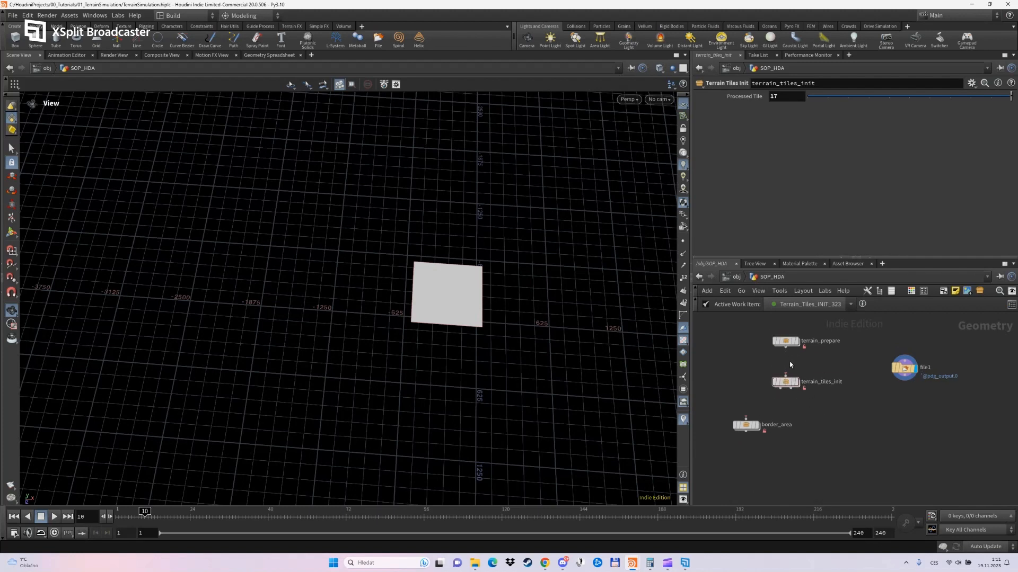
{"action": "left_click_drag", "start_coordinate": [906, 371], "coordinate": [894, 397]}
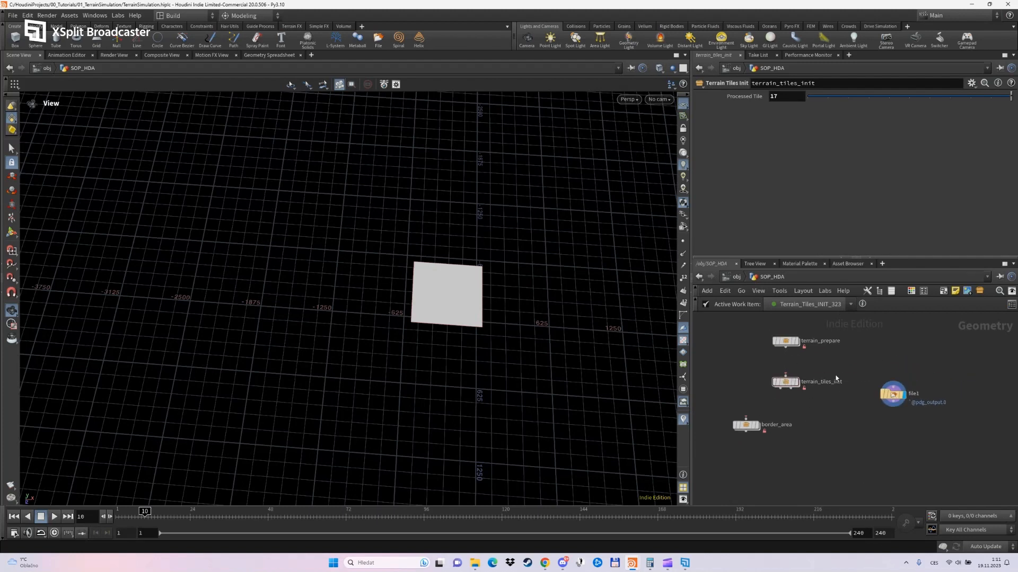
{"action": "right_click", "coordinate": [743, 424]}
{"action": "left_click", "coordinate": [797, 517]}
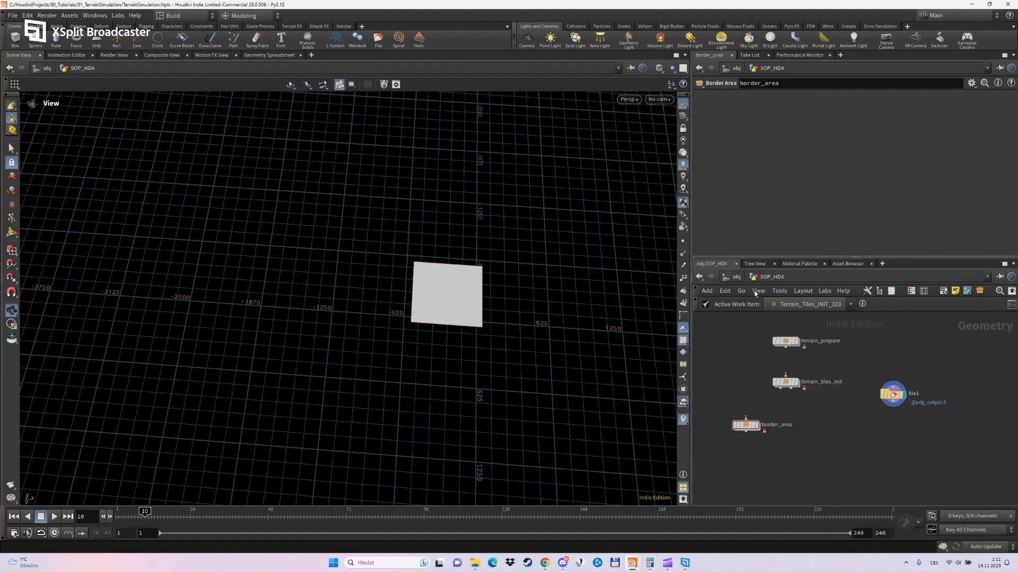
Add an HDA Processor node below Terrain_Tiles_INIT in the TerrainPipeline task network
{"action": "left_click", "coordinate": [736, 278]}
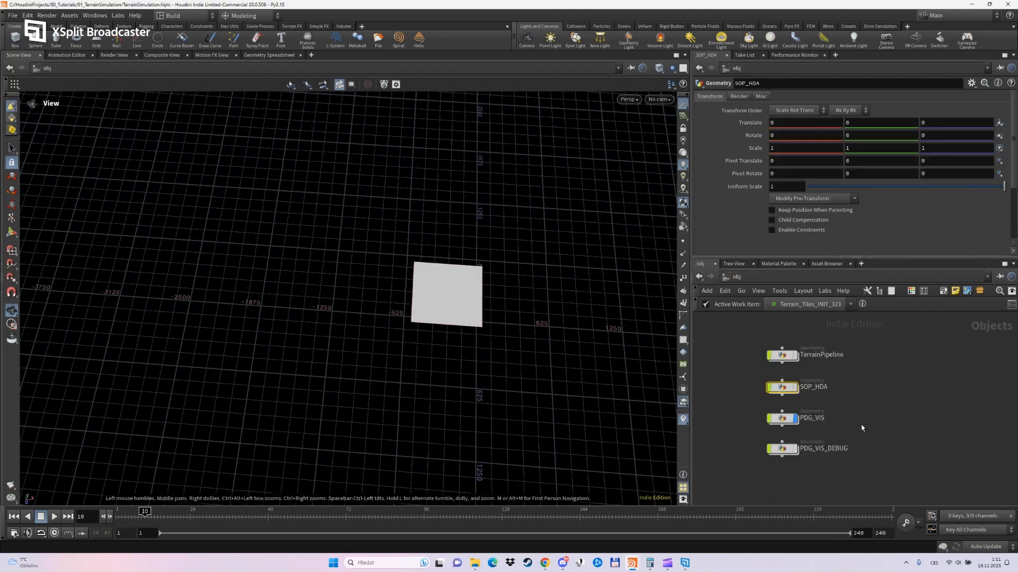
{"action": "double_click", "coordinate": [783, 356]}
{"action": "double_click", "coordinate": [905, 411]}
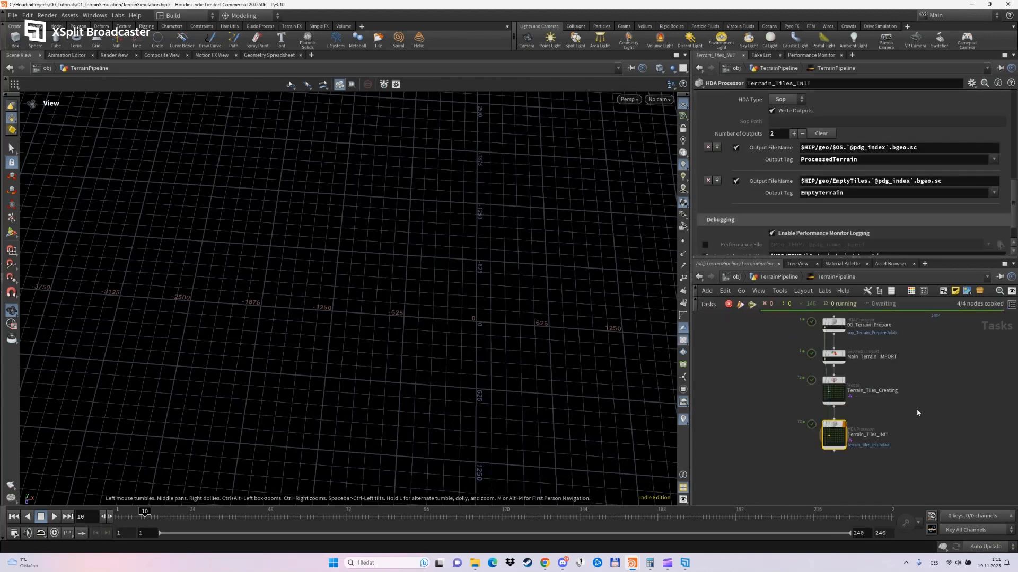
{"action": "key", "text": "Tab"}
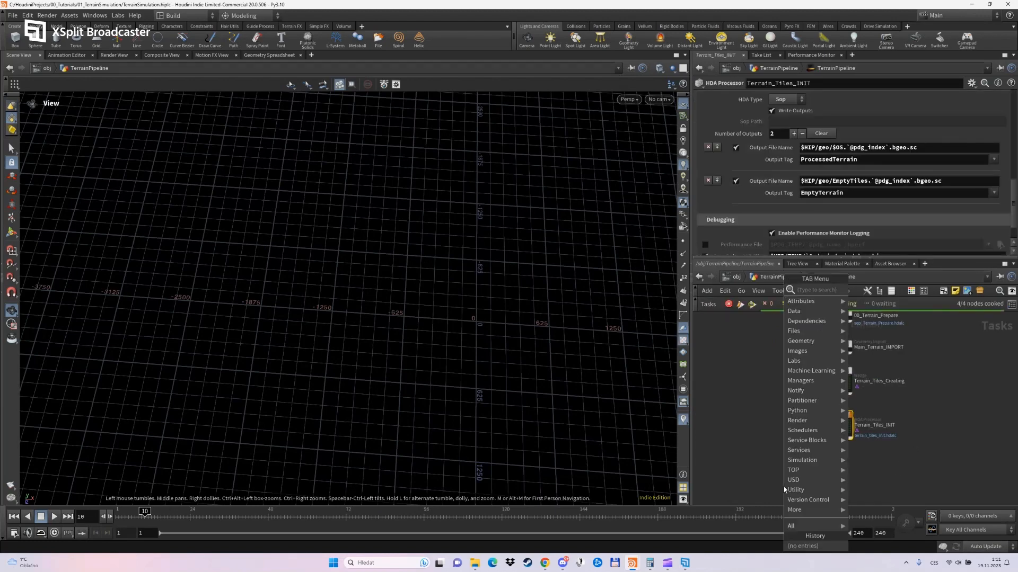
{"action": "type", "text": "hda"}
{"action": "key", "text": "Return"}
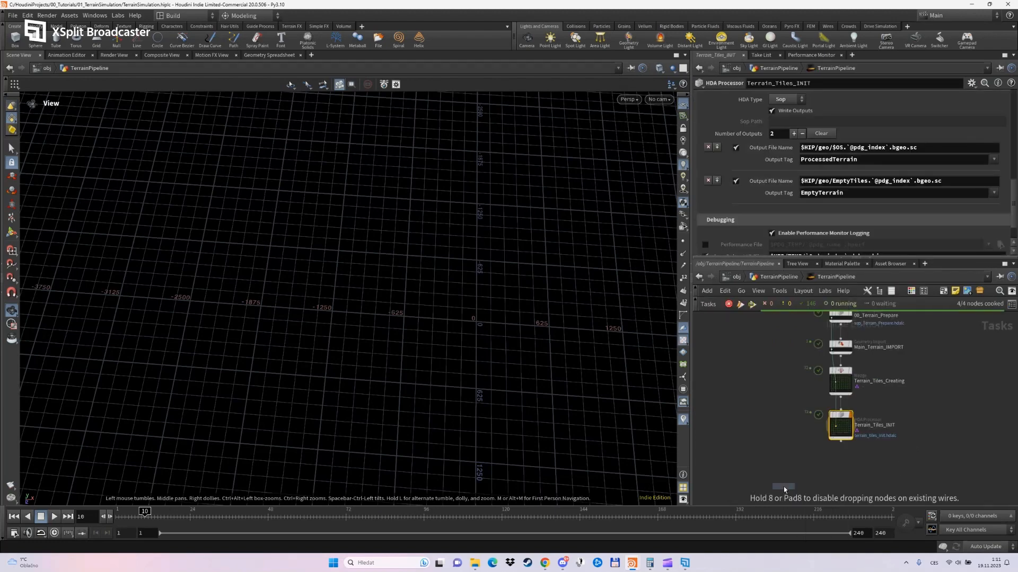
{"action": "left_click", "coordinate": [801, 475]}
Load $HIP/hda/Border_Area.hdalc as the HDA file of hdaprocessor1
{"action": "left_click", "coordinate": [1003, 139]}
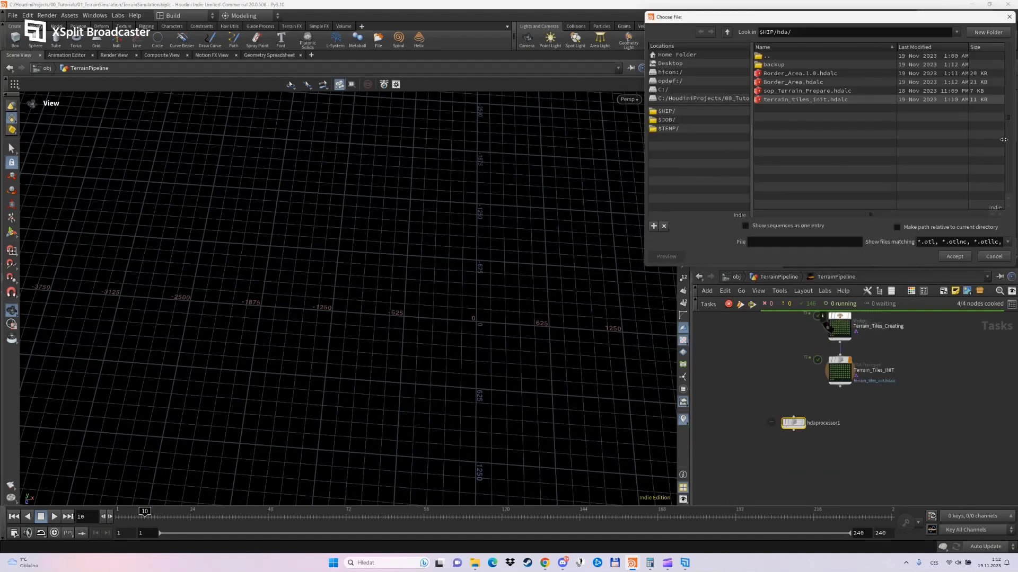
{"action": "right_click", "coordinate": [833, 77]}
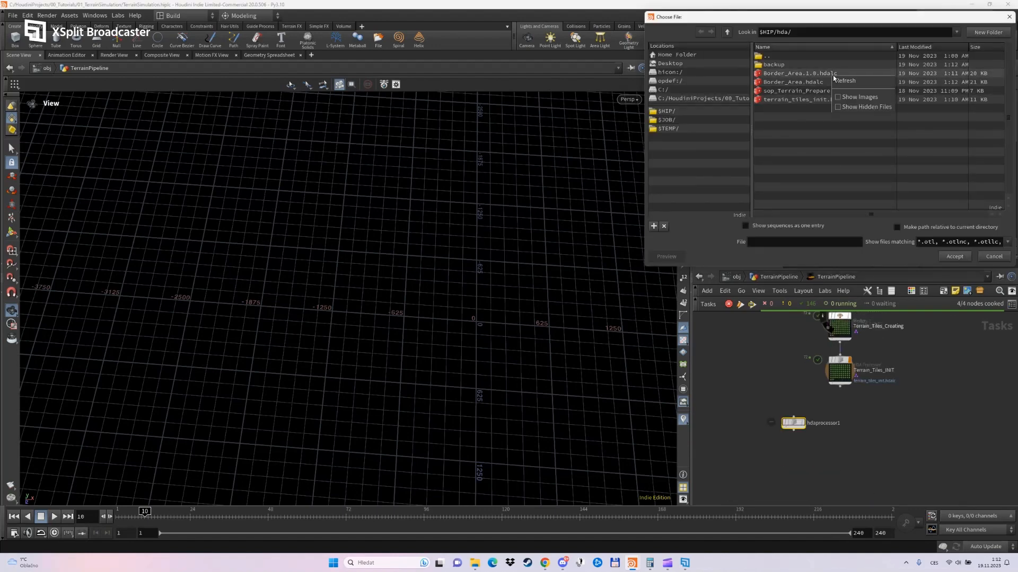
{"action": "left_click", "coordinate": [822, 75]}
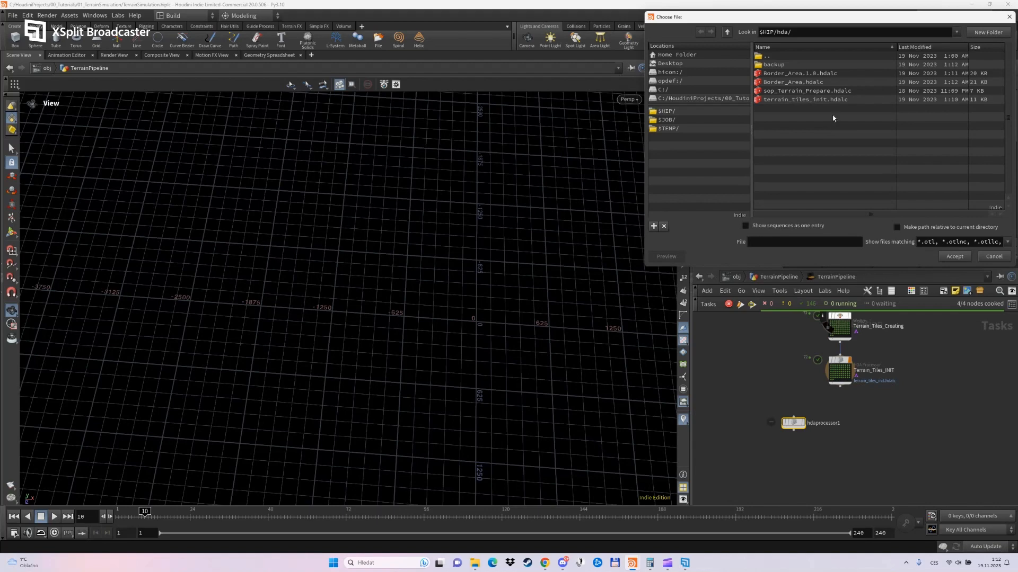
{"action": "left_click", "coordinate": [819, 82]}
{"action": "left_click", "coordinate": [954, 256]}
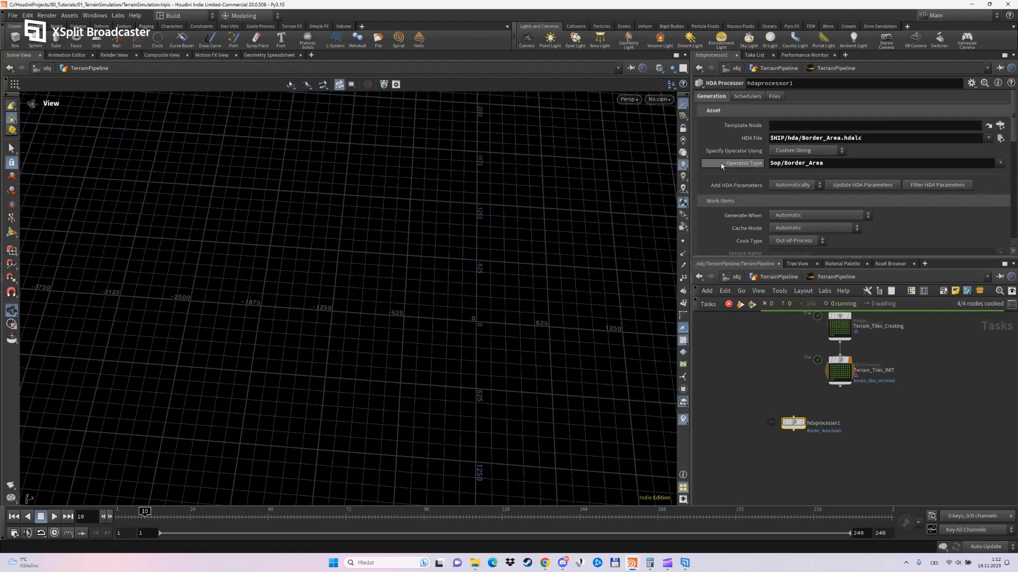
Set the Cook Type of hdaprocessor1 to Service and choose its service name
{"action": "scroll", "coordinate": [724, 165], "scroll_direction": "down", "scroll_amount": 3}
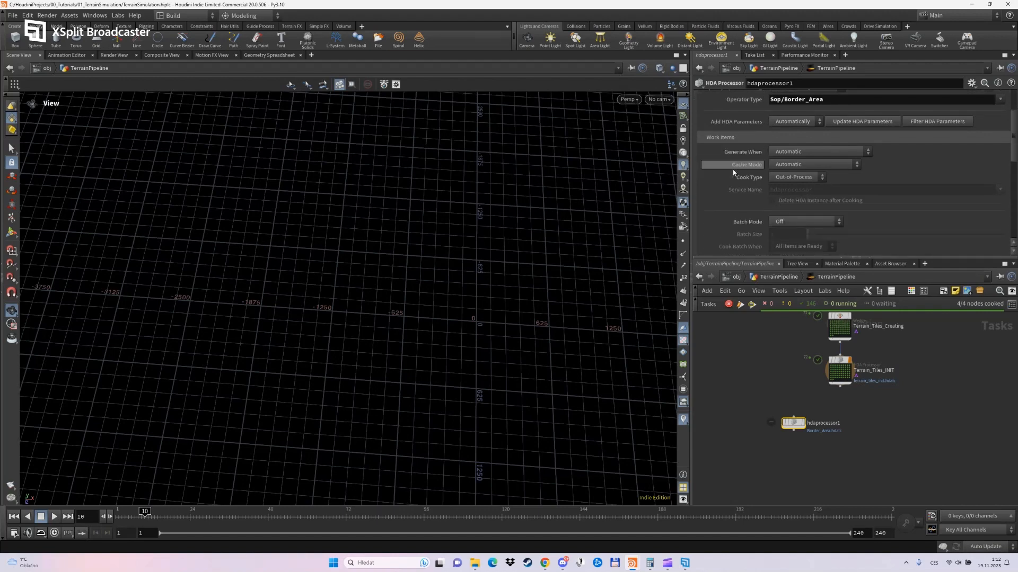
{"action": "scroll", "coordinate": [733, 172], "scroll_direction": "down", "scroll_amount": 2}
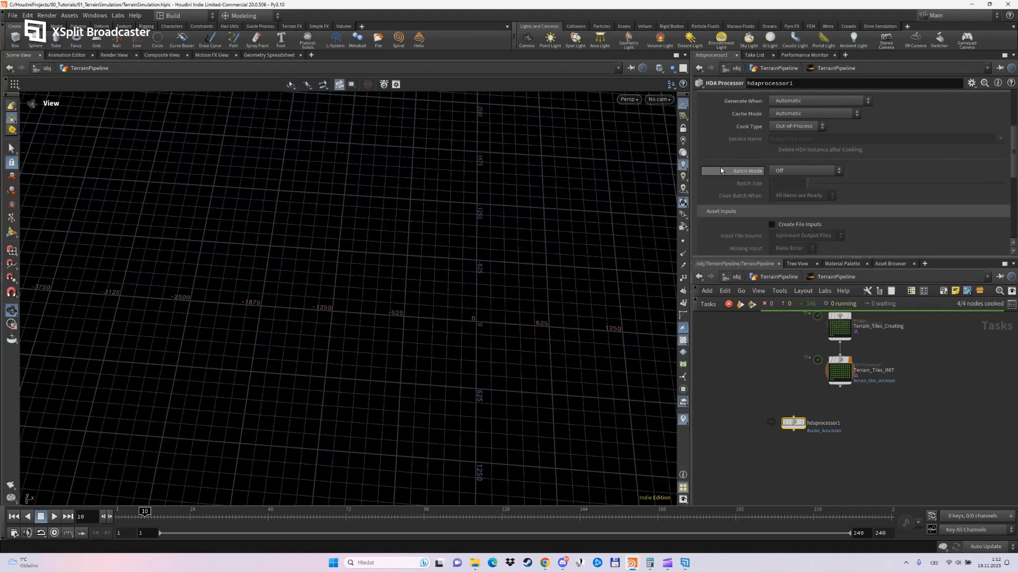
{"action": "scroll", "coordinate": [757, 148], "scroll_direction": "down", "scroll_amount": 3}
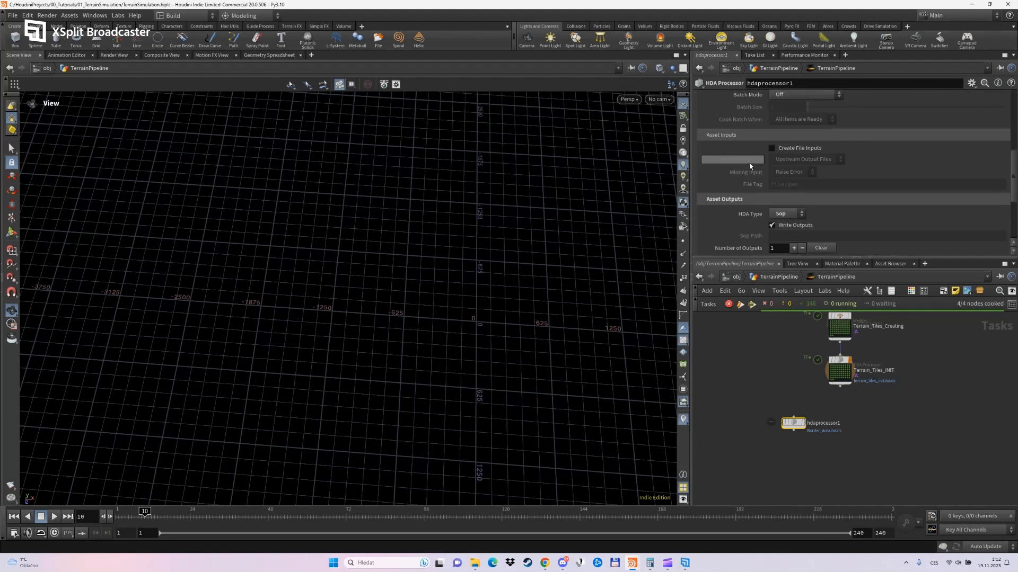
{"action": "scroll", "coordinate": [749, 166], "scroll_direction": "up", "scroll_amount": 3}
{"action": "left_click", "coordinate": [780, 127]}
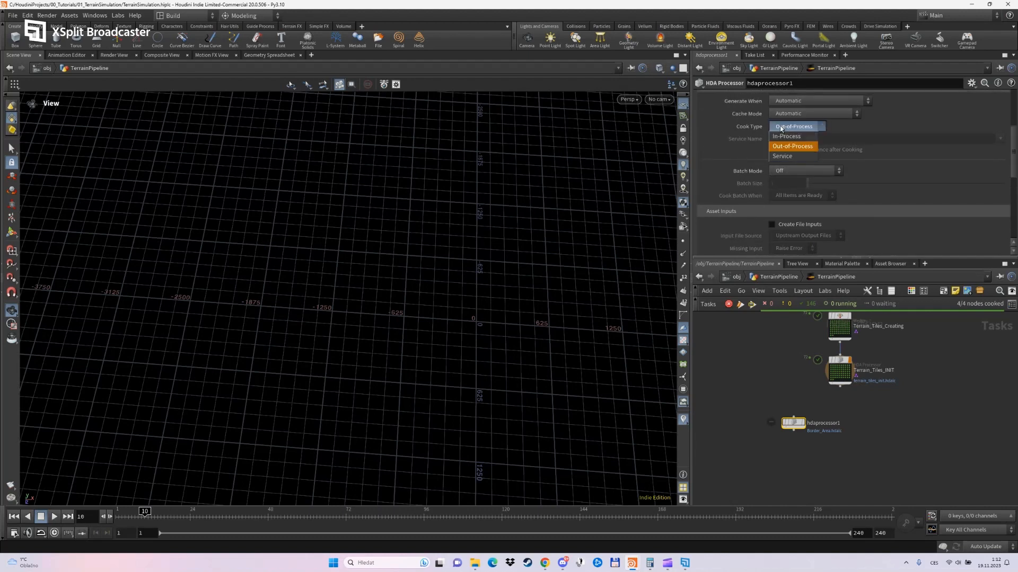
{"action": "left_click", "coordinate": [783, 156]}
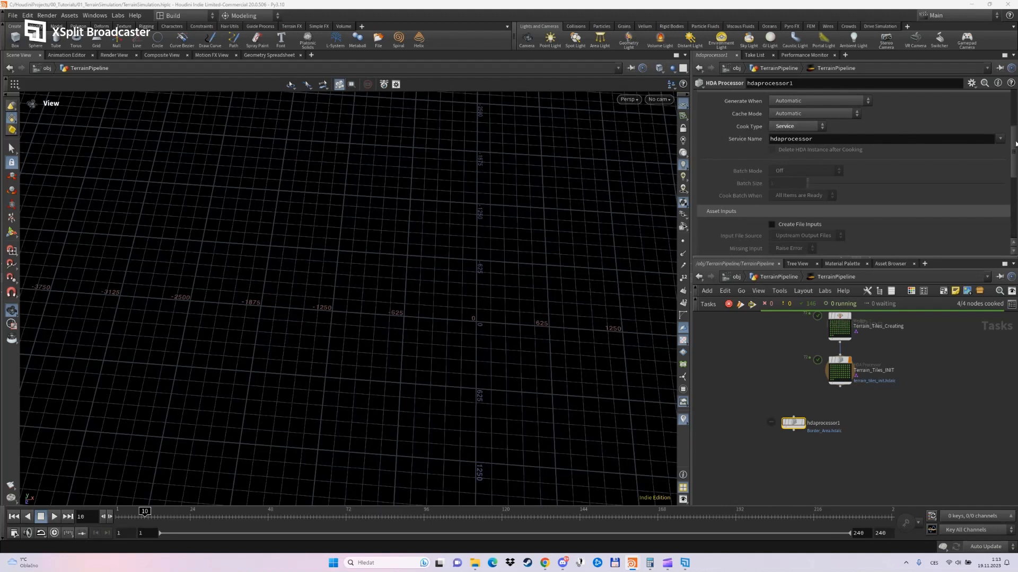
{"action": "left_click", "coordinate": [1000, 138]}
{"action": "left_click", "coordinate": [957, 168]}
Enable Create File Inputs on hdaprocessor1 and connect the output of Terrain_Tiles_INIT to its input
{"action": "scroll", "coordinate": [748, 157], "scroll_direction": "down", "scroll_amount": 3}
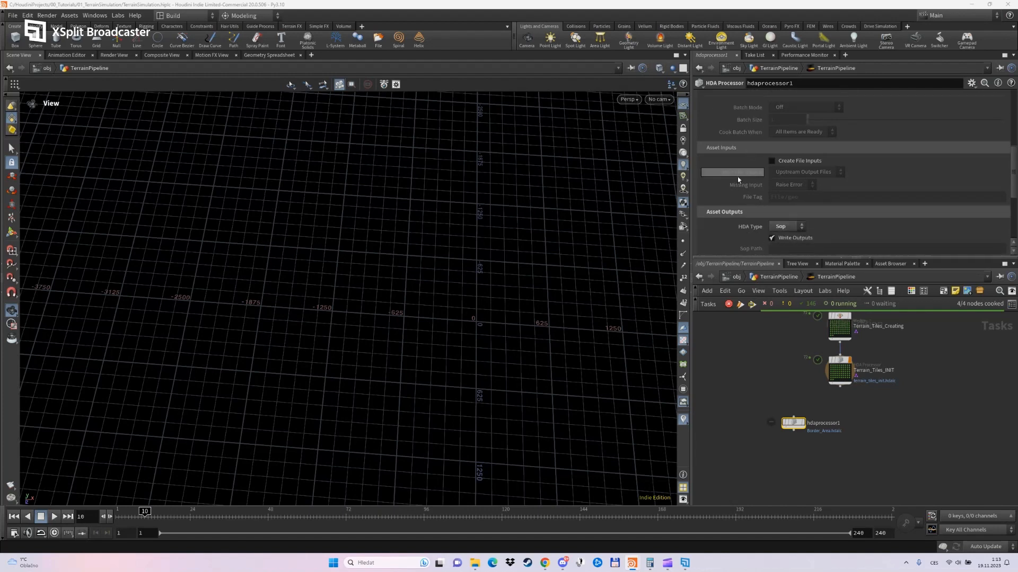
{"action": "left_click", "coordinate": [772, 161]}
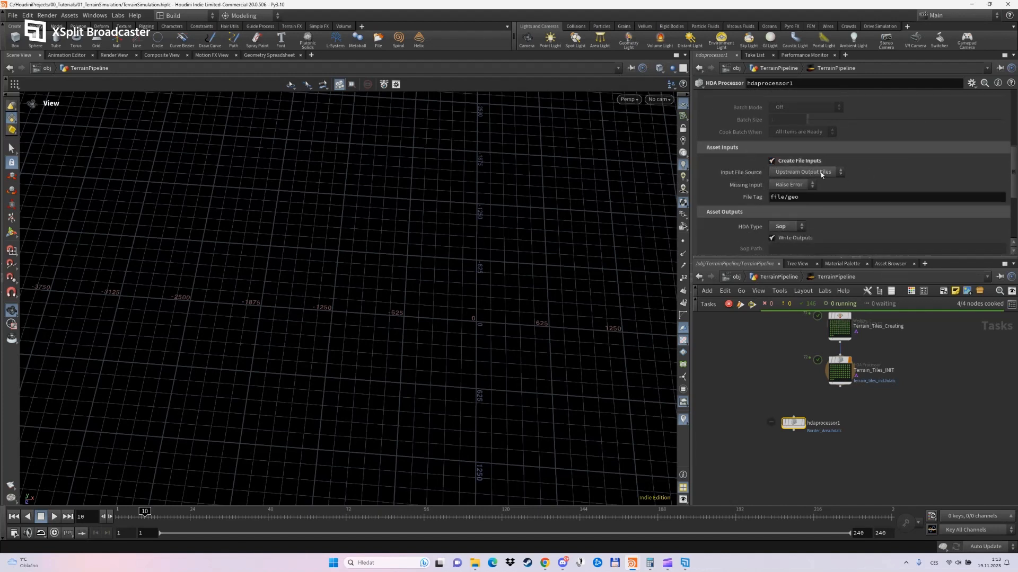
{"action": "left_click", "coordinate": [839, 388]}
{"action": "left_click", "coordinate": [794, 417]}
Copy the ProcessedTerrain output tag from Terrain_Tiles_INIT into the File Tag of hdaprocessor1
{"action": "left_click", "coordinate": [840, 370]}
{"action": "left_click_drag", "start_coordinate": [859, 159], "coordinate": [773, 167]}
{"action": "key", "text": "ctrl+c"}
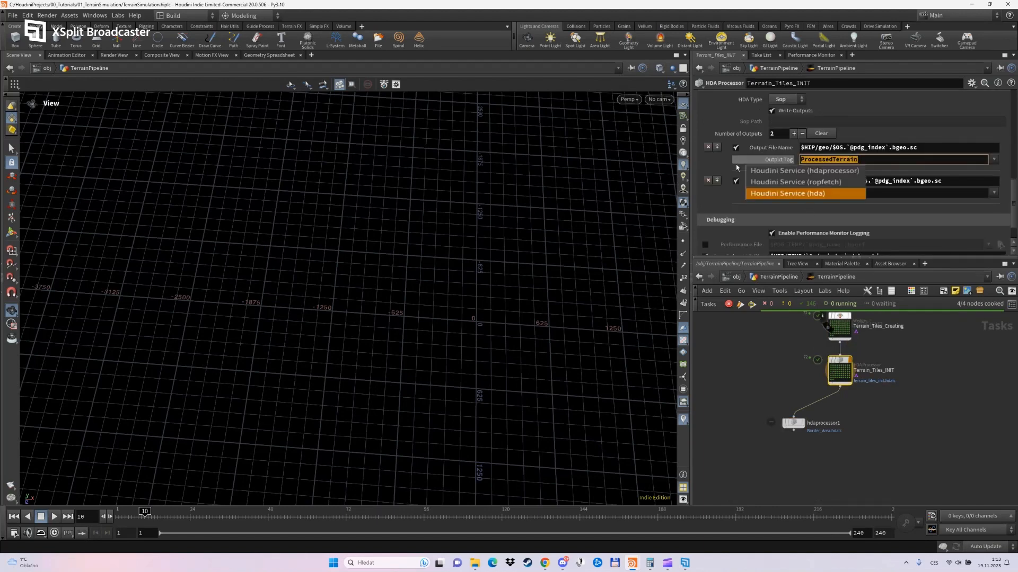
{"action": "left_click", "coordinate": [863, 450]}
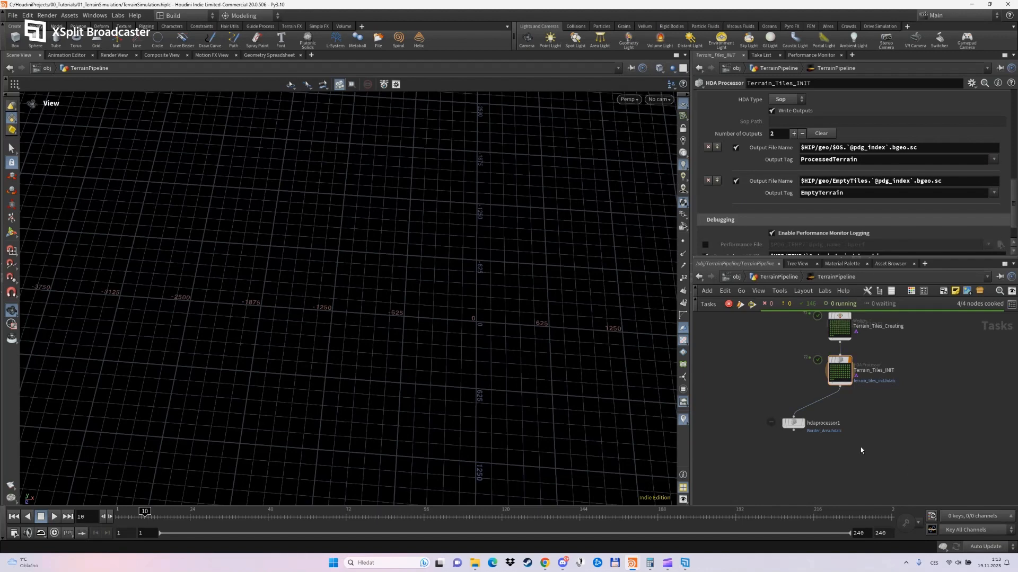
{"action": "left_click", "coordinate": [796, 423]}
{"action": "triple_click", "coordinate": [816, 197]}
{"action": "key", "text": "ctrl+v"}
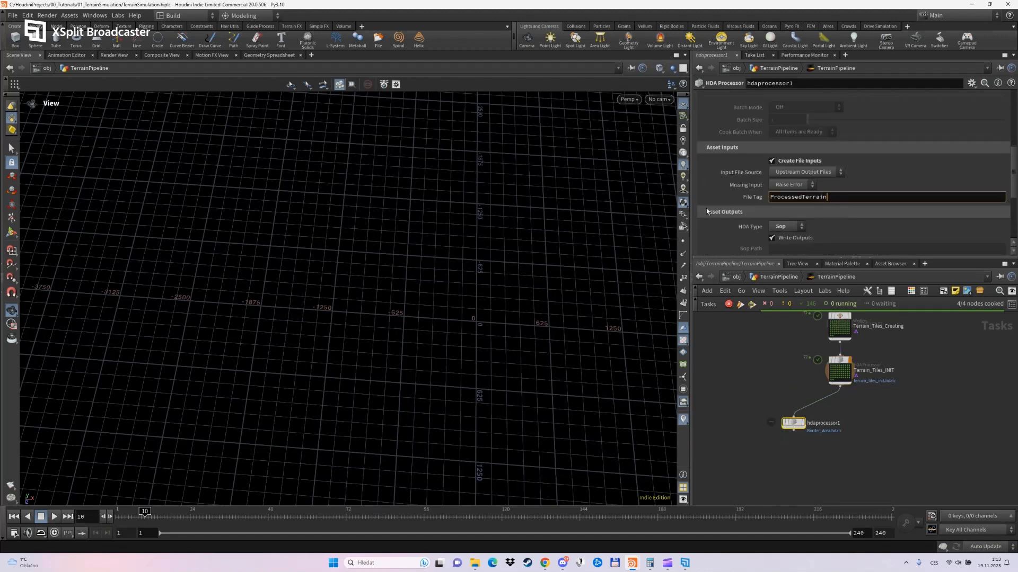
Confirm the File Tag and set the Output Tag of hdaprocessor1 to ProcessedTerrain
{"action": "key", "text": "Return"}
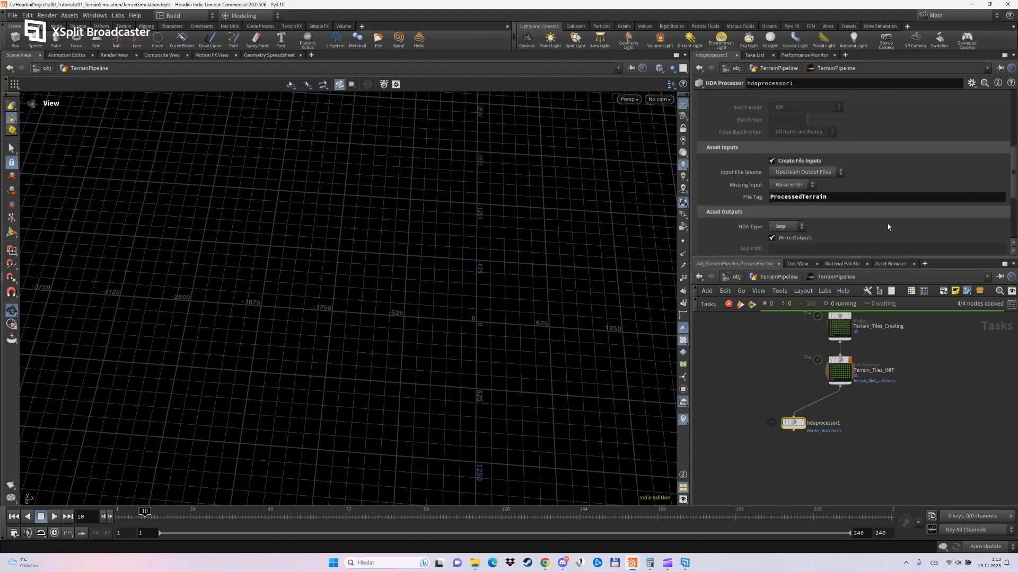
{"action": "scroll", "coordinate": [862, 221], "scroll_direction": "down", "scroll_amount": 3}
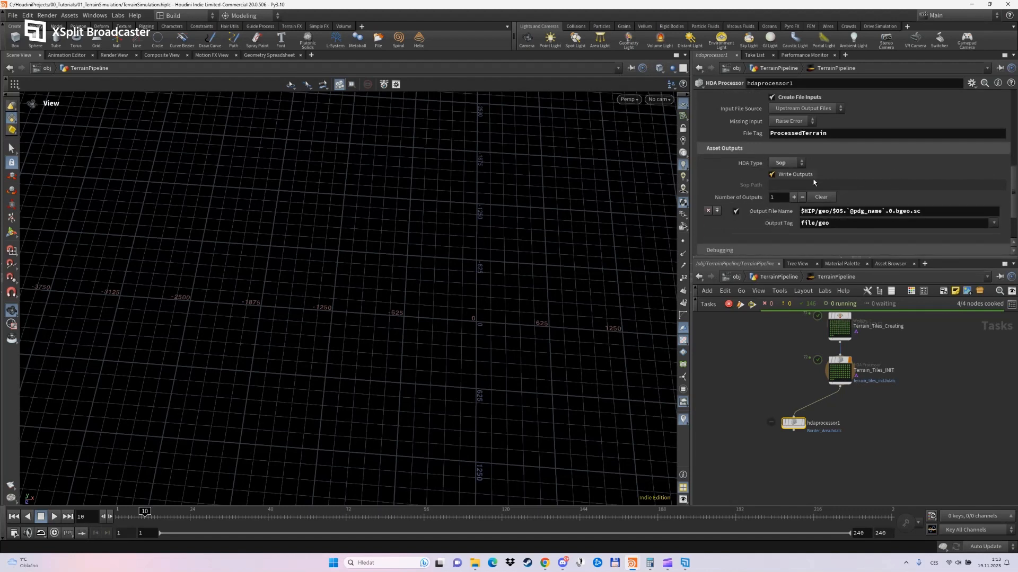
{"action": "scroll", "coordinate": [773, 226], "scroll_direction": "down", "scroll_amount": 1}
{"action": "triple_click", "coordinate": [814, 197]}
{"action": "type", "text": "ProcessedTerrain"}
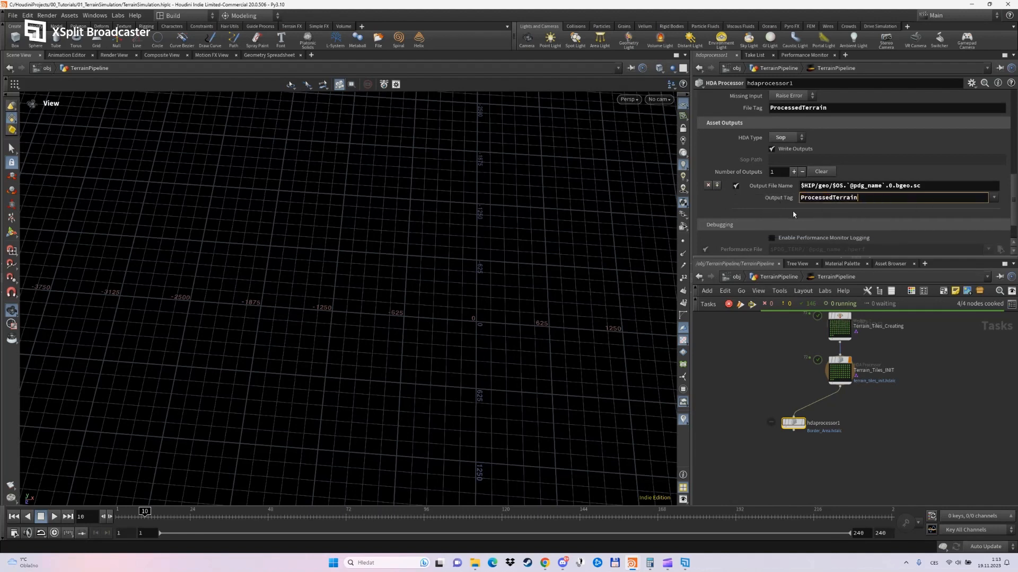
{"action": "key", "text": "Return"}
{"action": "left_click", "coordinate": [883, 188]}
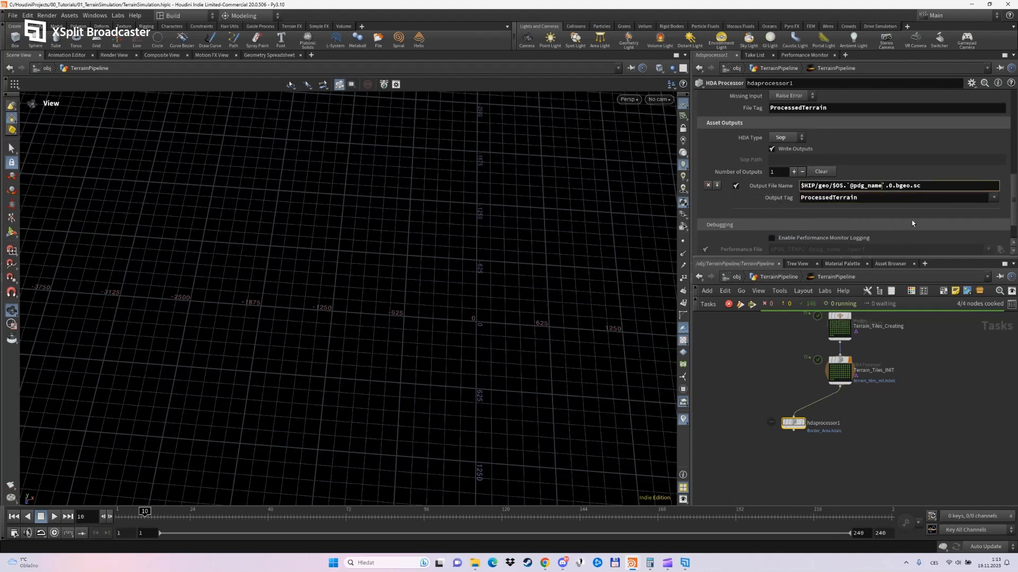
{"action": "key", "text": "BackSpace"}
{"action": "key", "text": "BackSpace"}
{"action": "key", "text": "BackSpace"}
{"action": "key", "text": "BackSpace"}
{"action": "type", "text": "index"}
{"action": "key", "text": "Delete"}
{"action": "key", "text": "Delete"}
{"action": "key", "text": "Return"}
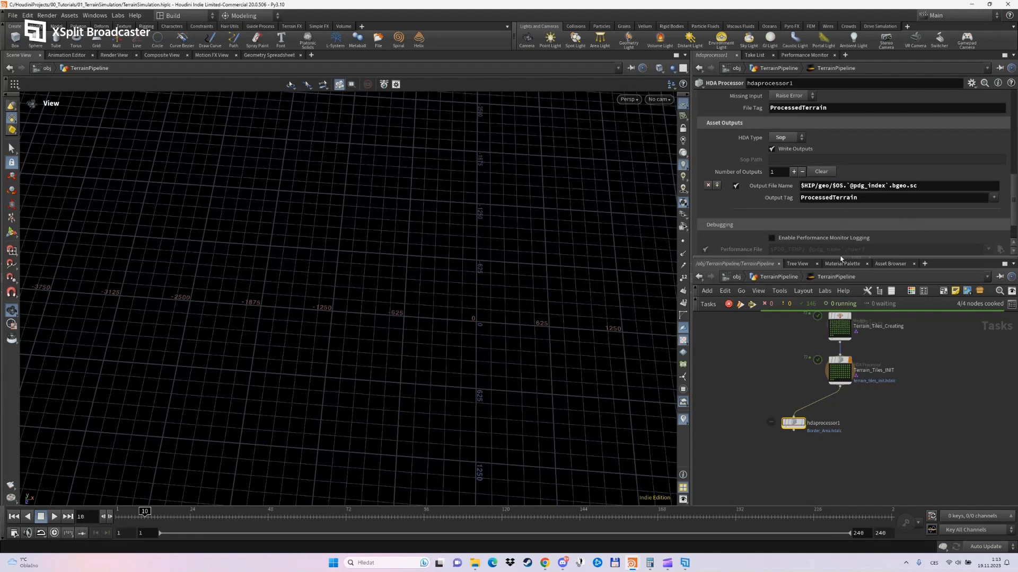
Rename the hdaprocessor1 node to Border_Area
{"action": "double_click", "coordinate": [823, 424]}
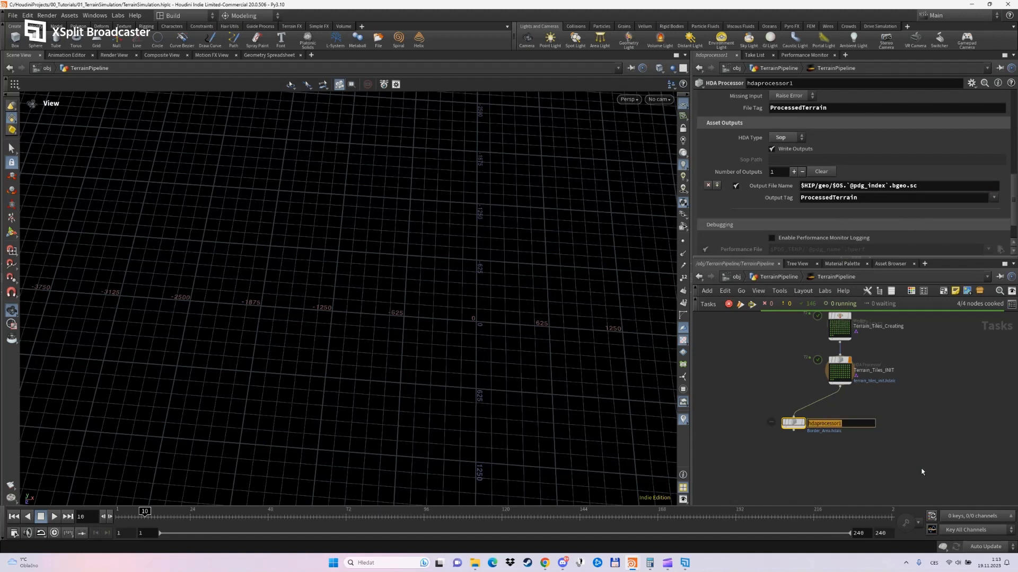
{"action": "type", "text": "Border_Area"}
{"action": "key", "text": "Return"}
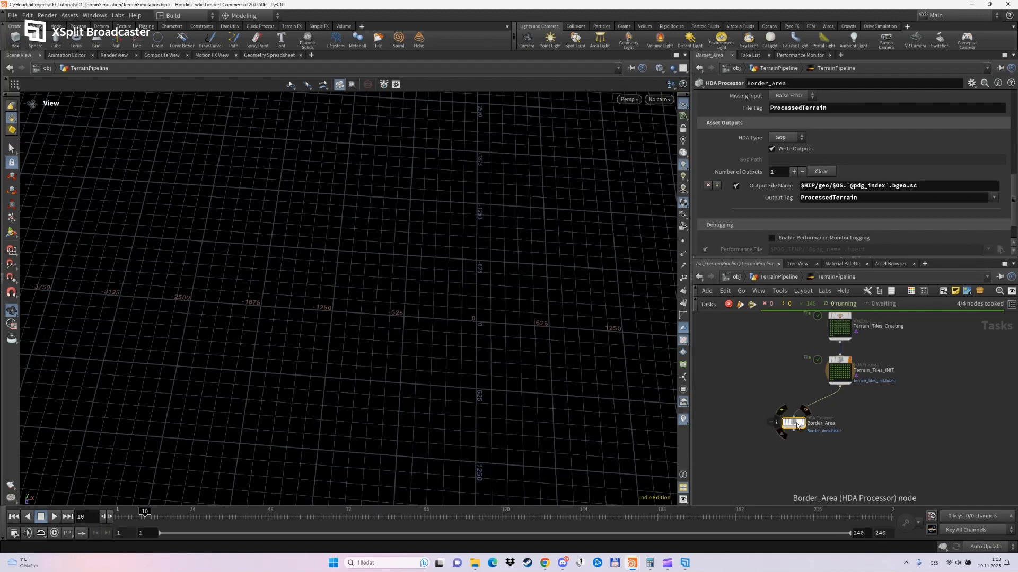
Dirty and cook the Border_Area node
{"action": "scroll", "coordinate": [856, 219], "scroll_direction": "down", "scroll_amount": 2}
{"action": "scroll", "coordinate": [816, 219], "scroll_direction": "up", "scroll_amount": 2}
{"action": "scroll", "coordinate": [810, 218], "scroll_direction": "up", "scroll_amount": 1}
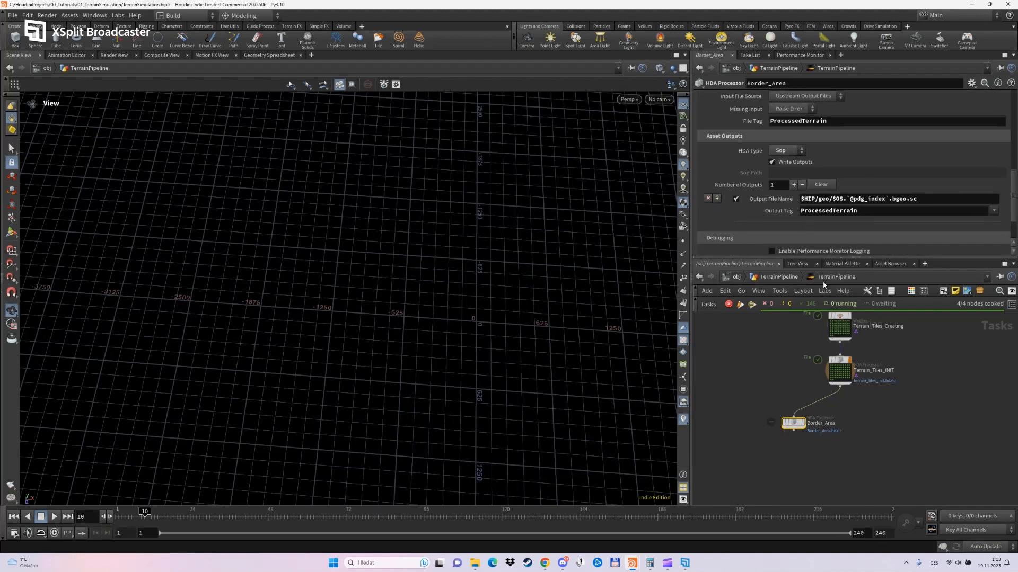
{"action": "right_click", "coordinate": [795, 422]}
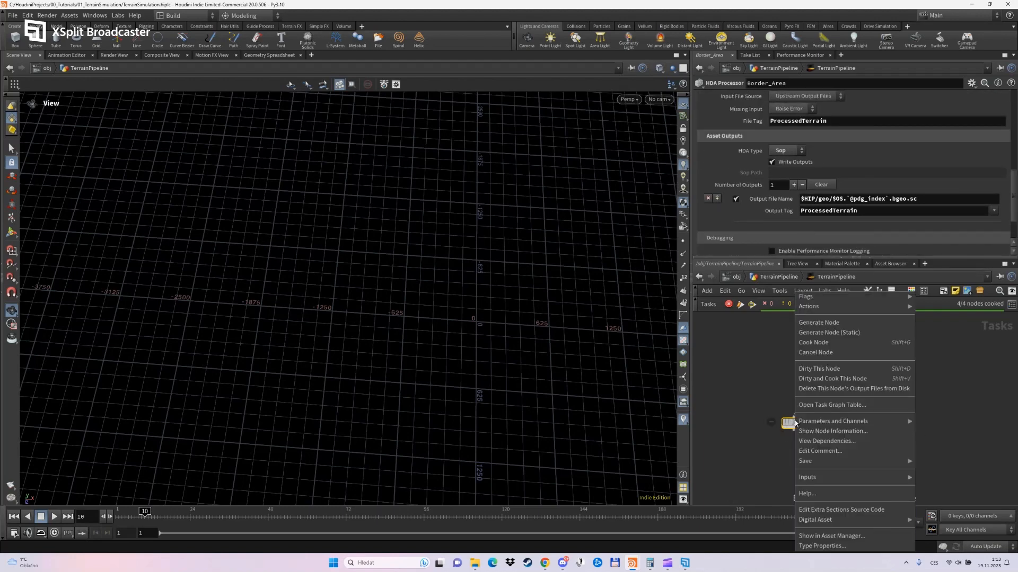
{"action": "left_click", "coordinate": [827, 379]}
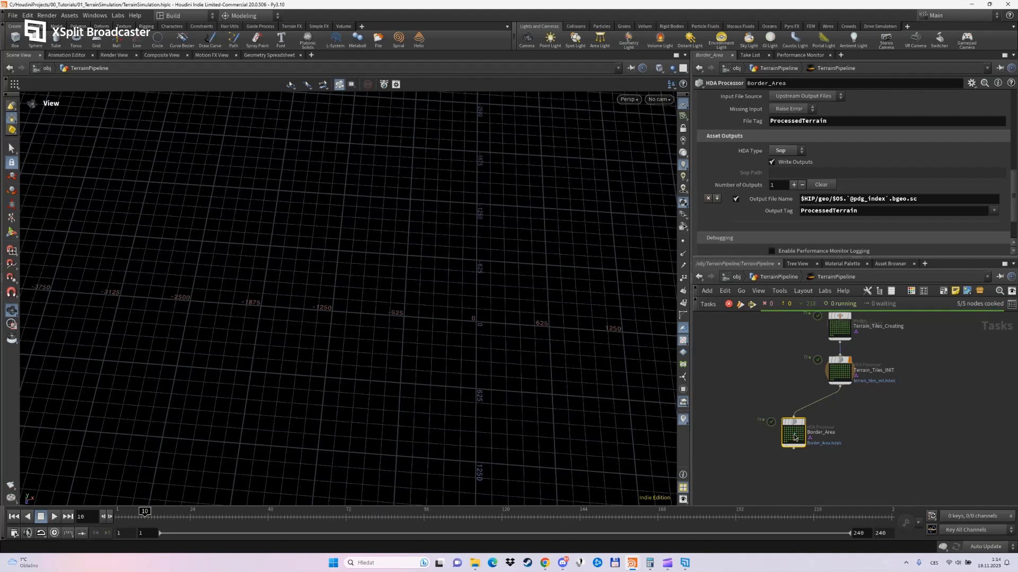
Return to the obj level and preview the Border_Area_393 and Border_Area_391 work items in the viewport
{"action": "left_click", "coordinate": [784, 277]}
{"action": "left_click", "coordinate": [734, 277]}
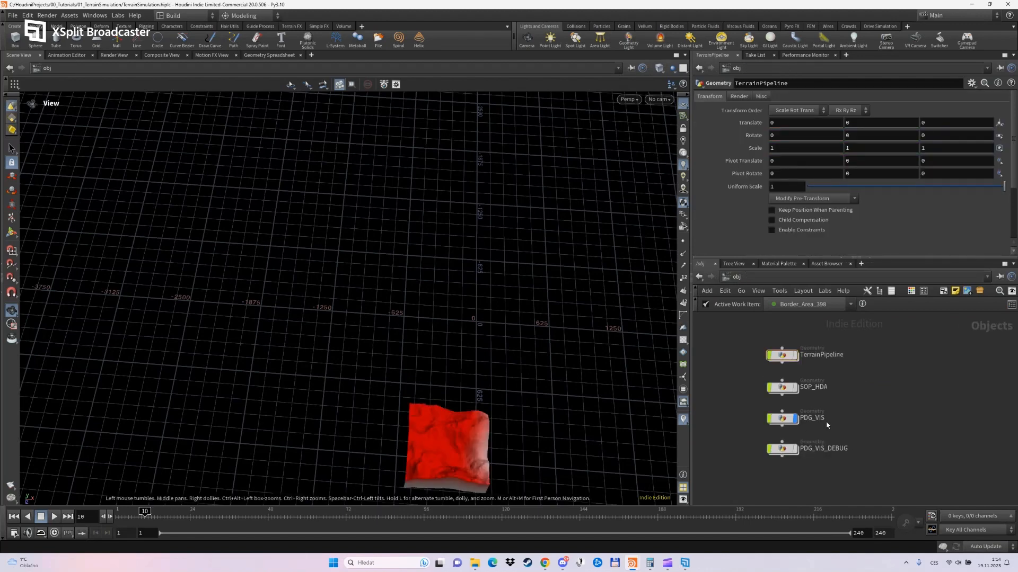
{"action": "left_click_drag", "start_coordinate": [515, 392], "coordinate": [498, 276]}
{"action": "left_click", "coordinate": [801, 304]}
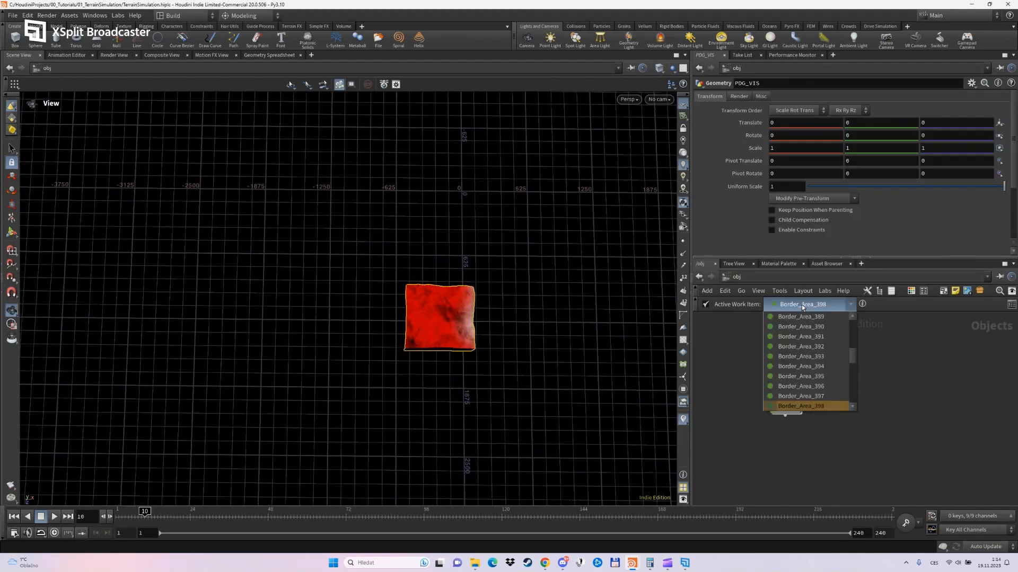
{"action": "left_click", "coordinate": [808, 356]}
{"action": "left_click", "coordinate": [803, 304]}
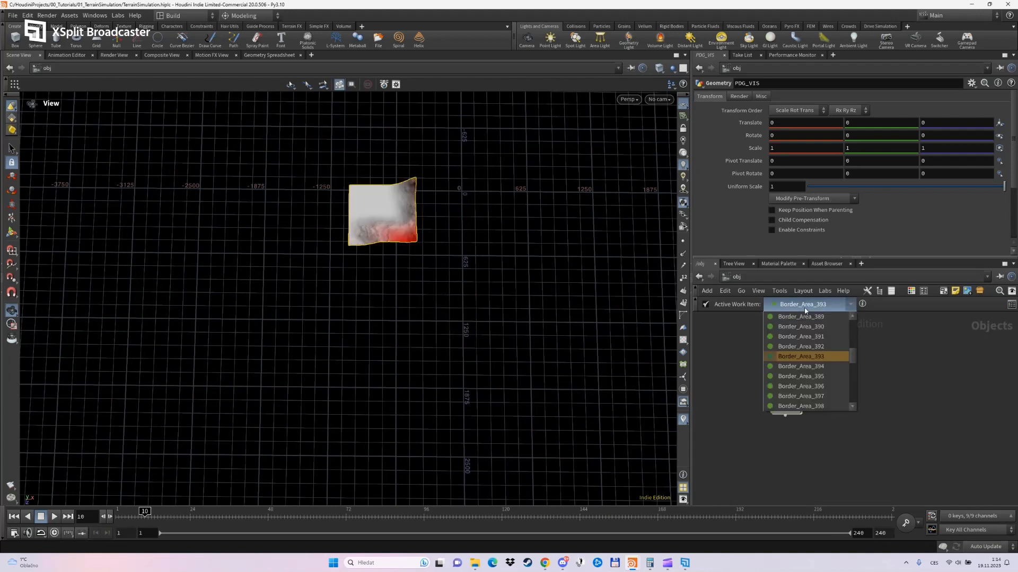
{"action": "left_click", "coordinate": [805, 326]}
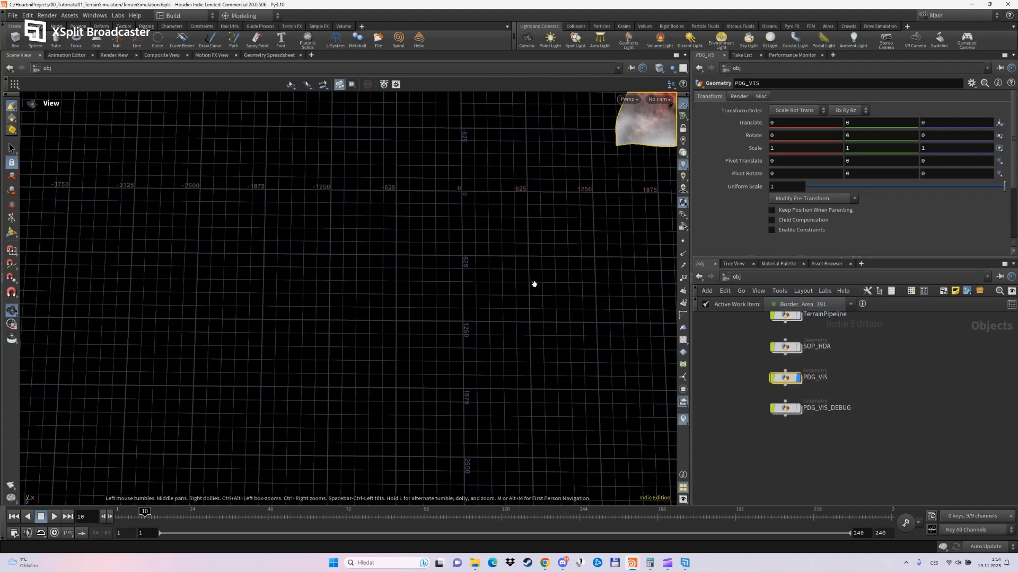
Inspect the terrain tiles of work items Border_Area_389, Border_Area_394 and Border_Area_397 by making each one active
{"action": "middle_click_drag", "start_coordinate": [535, 285], "coordinate": [488, 355]}
{"action": "left_click", "coordinate": [801, 304]}
{"action": "left_click", "coordinate": [805, 318]}
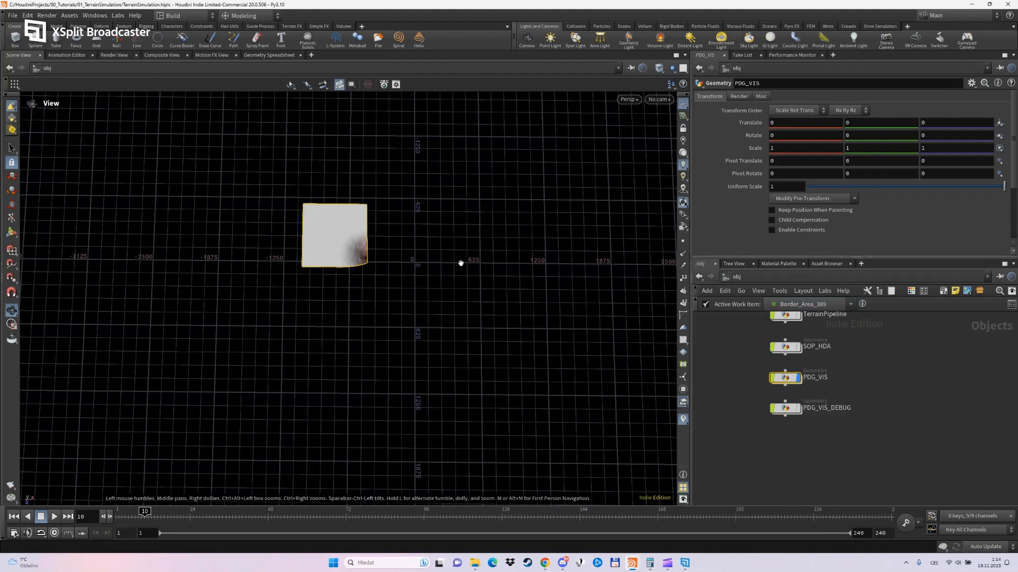
{"action": "middle_click_drag", "start_coordinate": [438, 287], "coordinate": [457, 306]}
{"action": "scroll", "coordinate": [457, 307], "scroll_direction": "up", "scroll_amount": 1}
{"action": "left_click", "coordinate": [803, 304]}
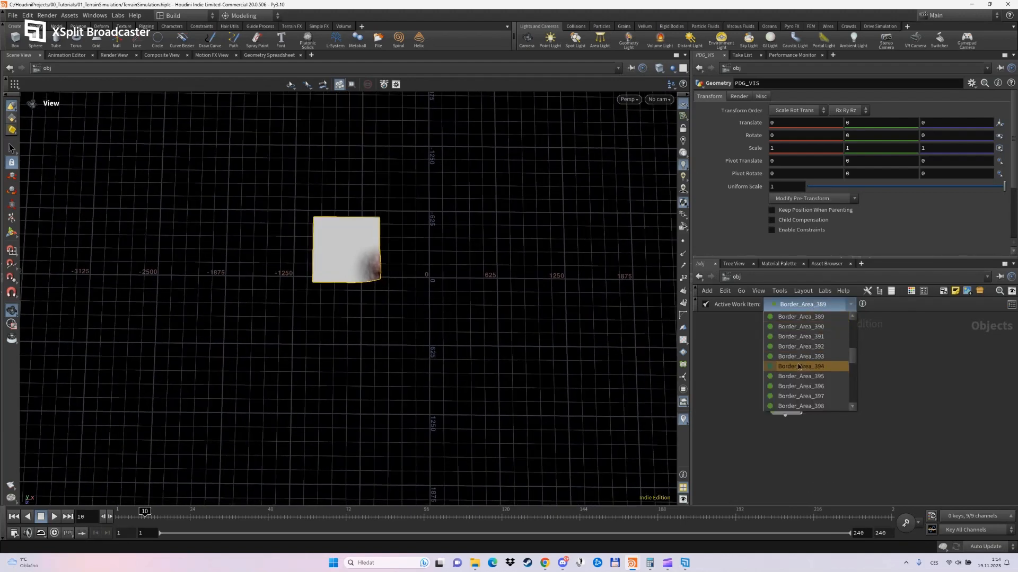
{"action": "left_click", "coordinate": [800, 366]}
{"action": "left_click", "coordinate": [806, 306]}
{"action": "left_click", "coordinate": [800, 396]}
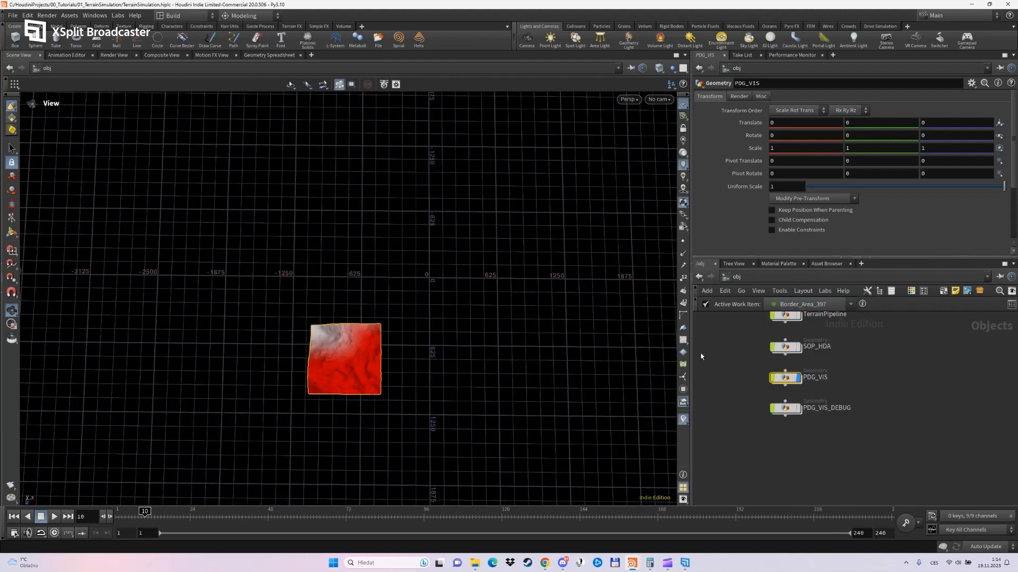
Enter the border_area asset inside SOP_HDA and go to the end of its network, between heightfield_layer1 and output0
{"action": "scroll", "coordinate": [827, 377], "scroll_direction": "up", "scroll_amount": 3}
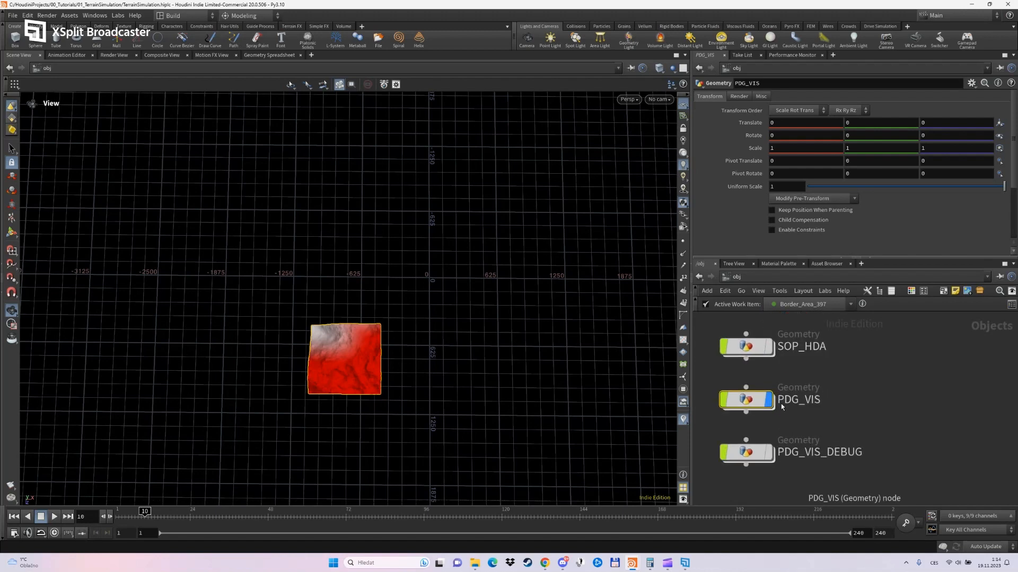
{"action": "mouse_move", "coordinate": [751, 403]}
{"action": "double_click", "coordinate": [750, 350]}
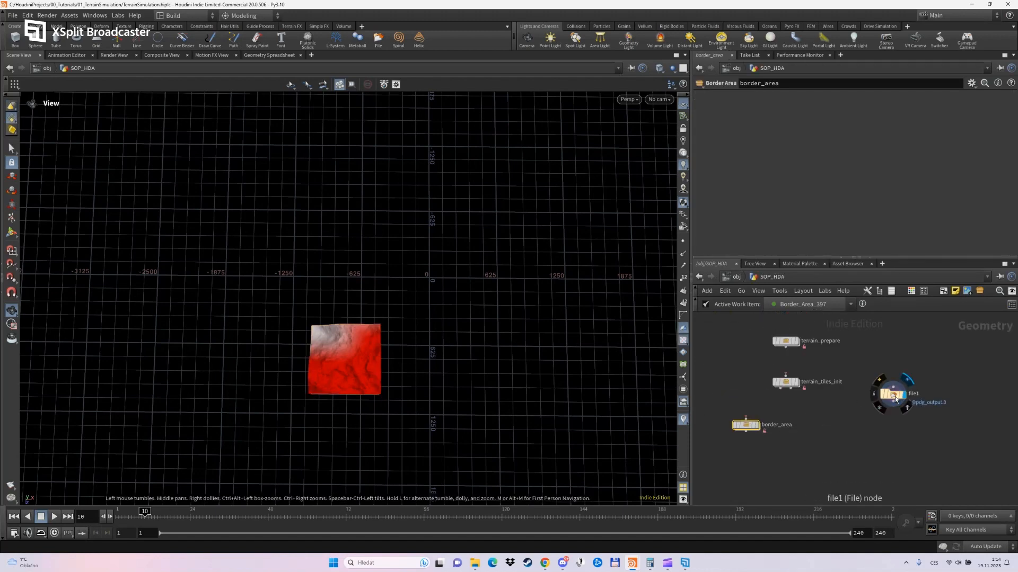
{"action": "double_click", "coordinate": [746, 424]}
{"action": "scroll", "coordinate": [869, 470], "scroll_direction": "up", "scroll_amount": 5}
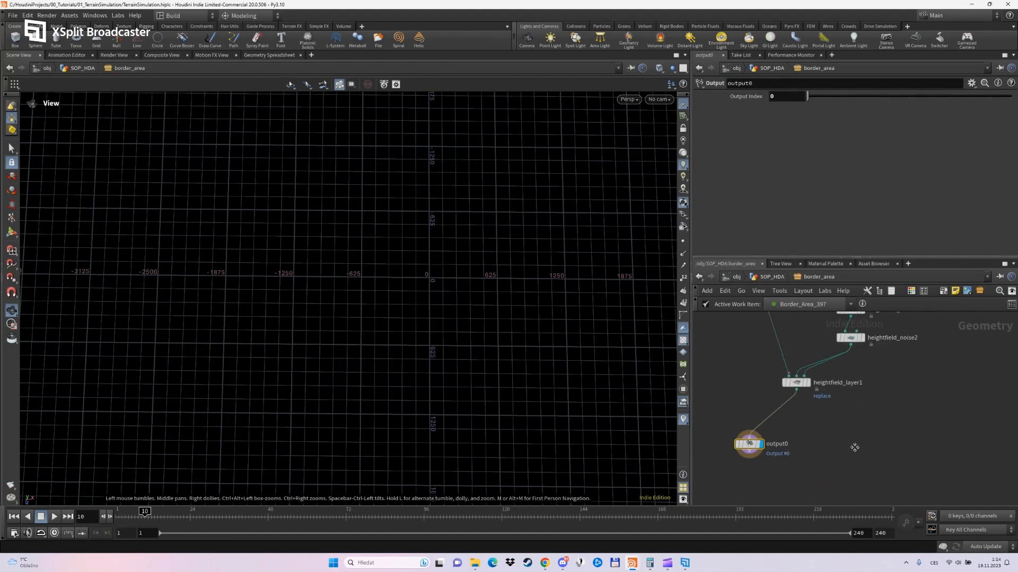
{"action": "scroll", "coordinate": [802, 406], "scroll_direction": "down", "scroll_amount": 2}
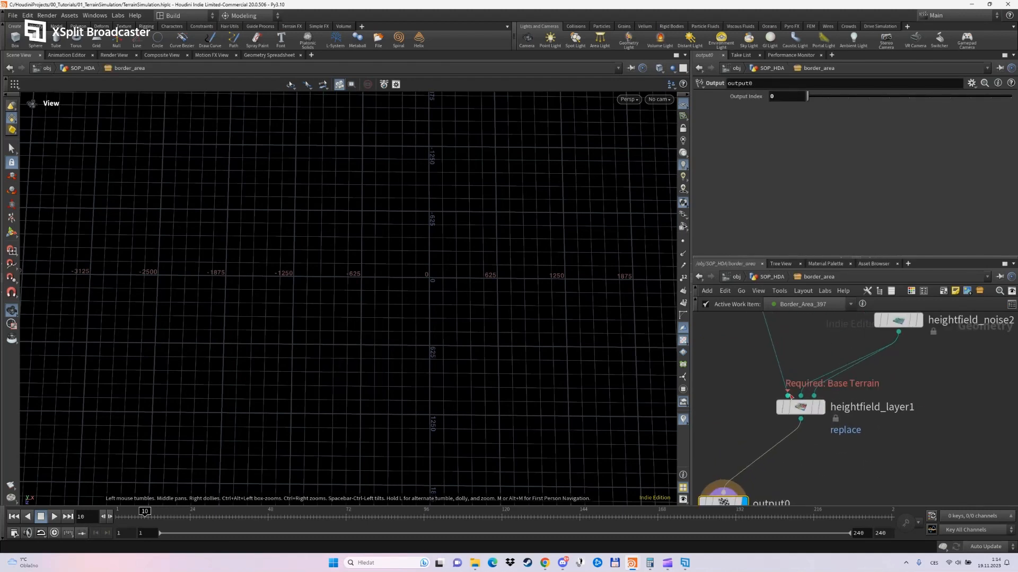
{"action": "scroll", "coordinate": [805, 416], "scroll_direction": "down", "scroll_amount": 2}
{"action": "scroll", "coordinate": [806, 420], "scroll_direction": "down", "scroll_amount": 3}
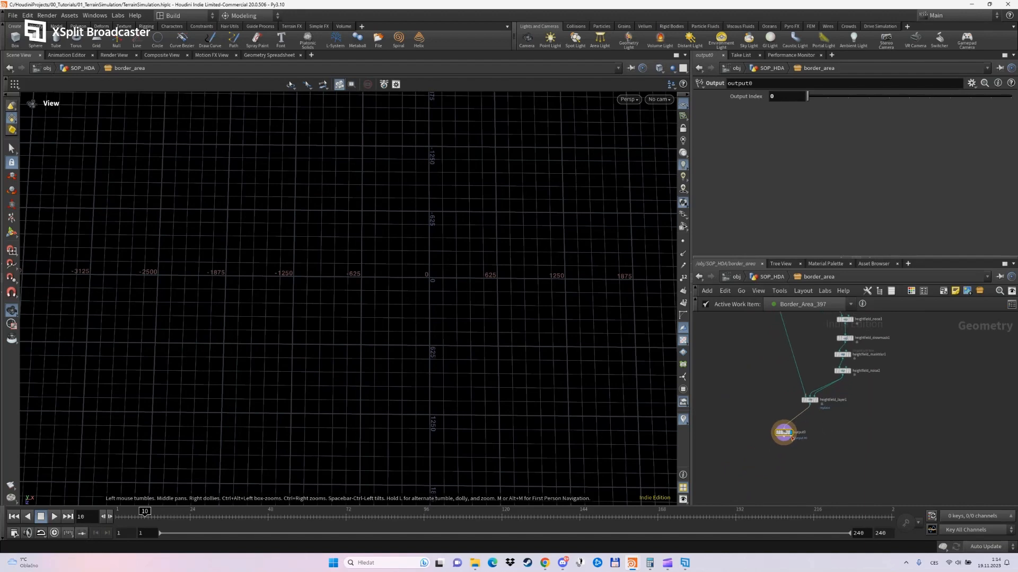
{"action": "key", "text": "Tab"}
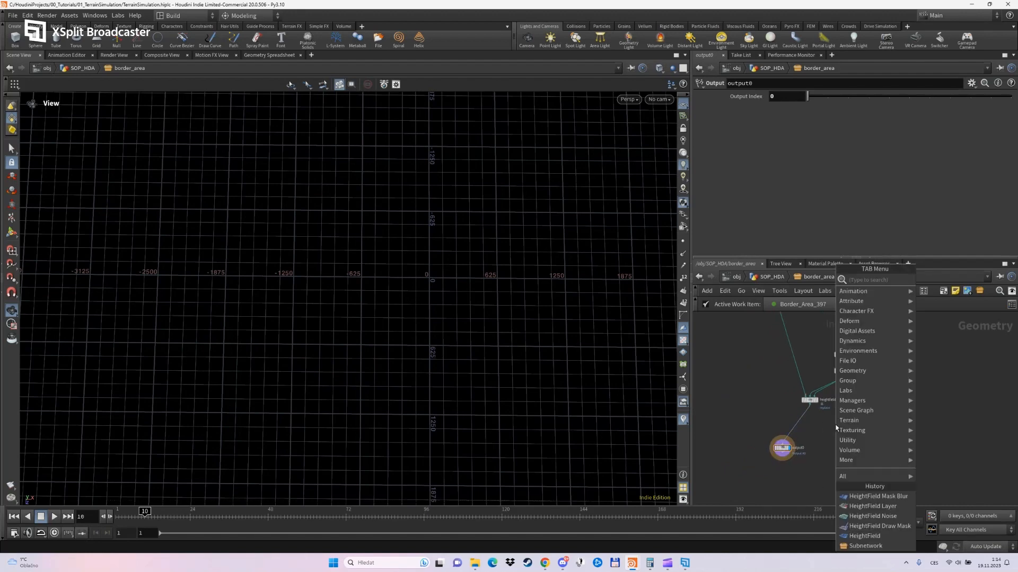
{"action": "type", "text": "me"}
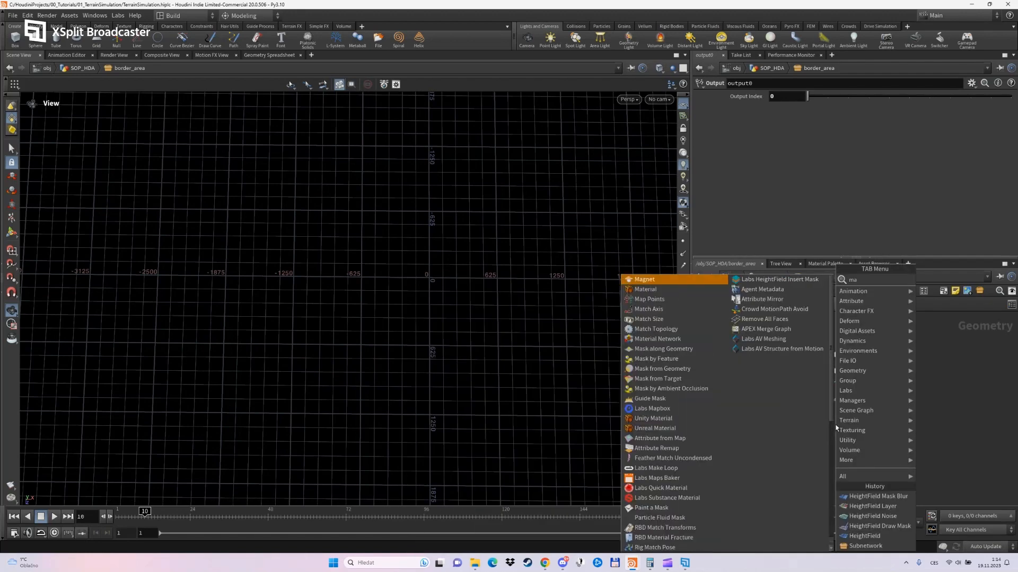
{"action": "key", "text": "Return"}
Insert a HeightField Copy Layer node between heightfield_layer1 and output0 and set its Destination to PlayableArea
{"action": "key", "text": "Tab"}
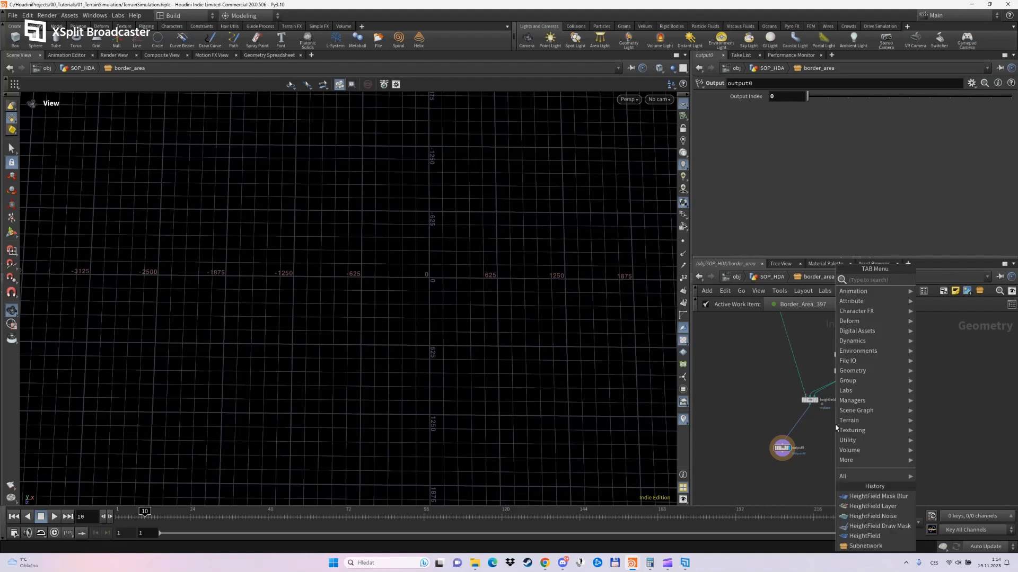
{"action": "type", "text": "hflay"}
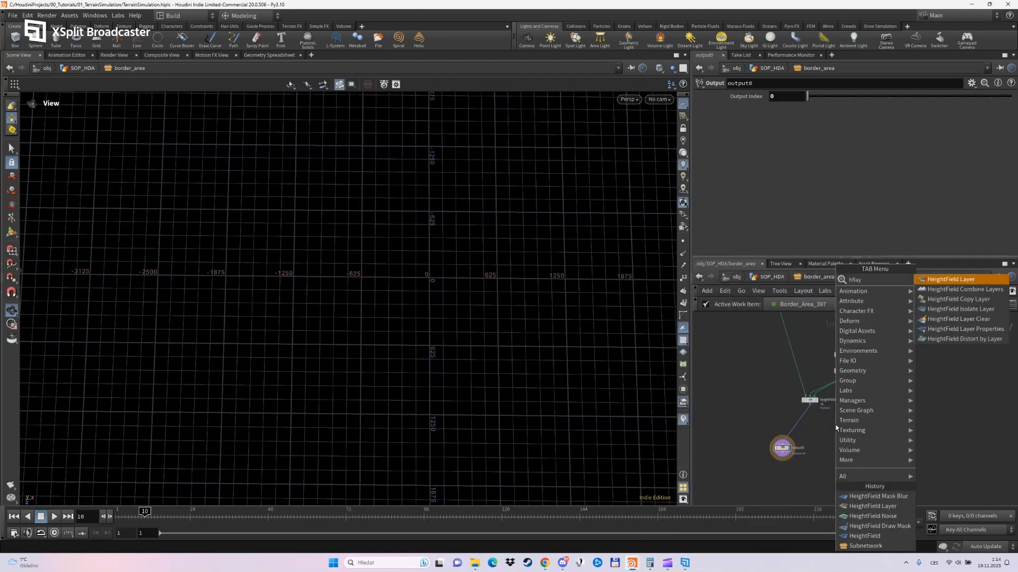
{"action": "type", "text": "co"}
{"action": "key", "text": "Return"}
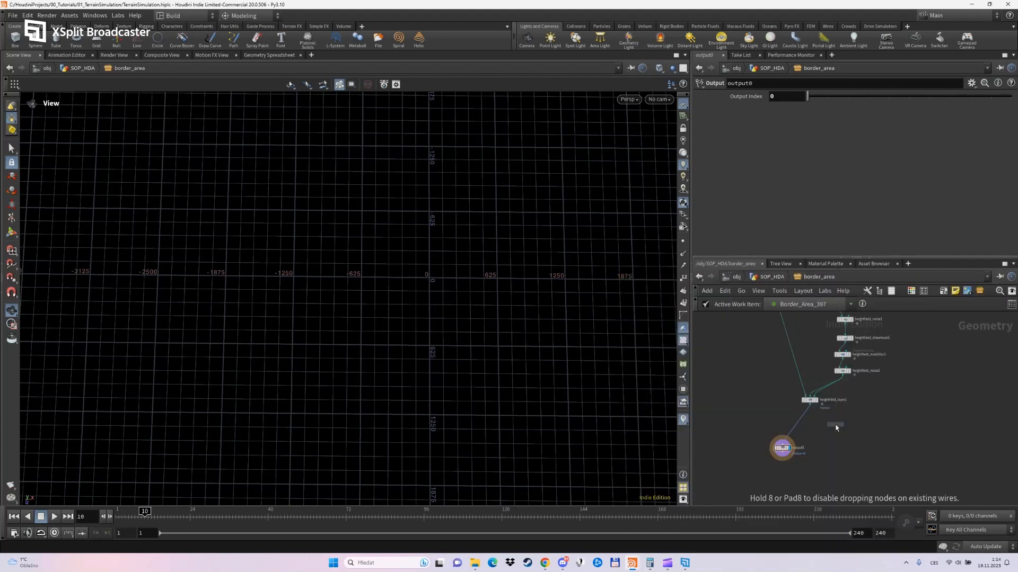
{"action": "scroll", "coordinate": [832, 425], "scroll_direction": "up", "scroll_amount": 3}
{"action": "scroll", "coordinate": [837, 421], "scroll_direction": "down", "scroll_amount": 3}
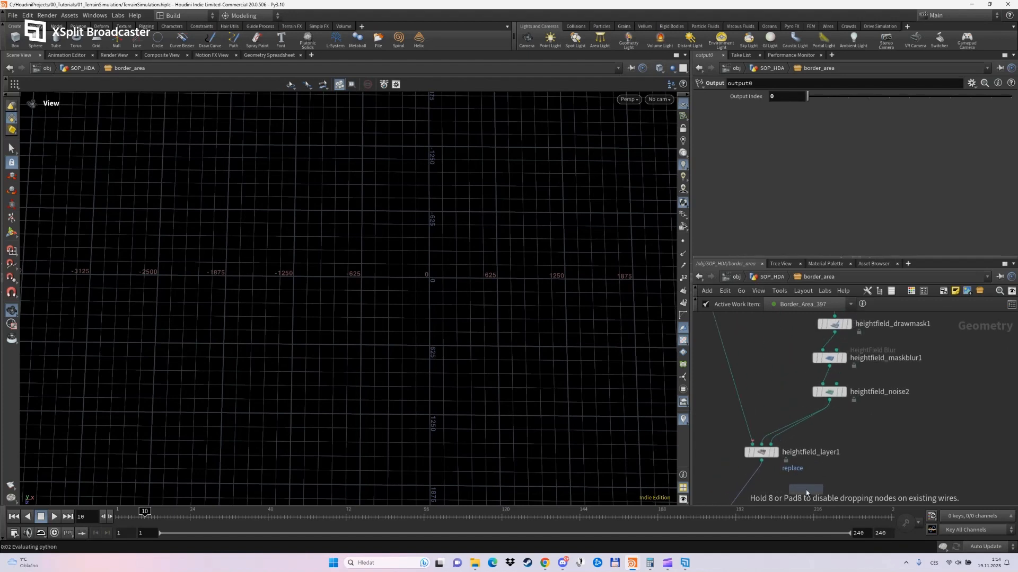
{"action": "scroll", "coordinate": [823, 426], "scroll_direction": "up", "scroll_amount": 3}
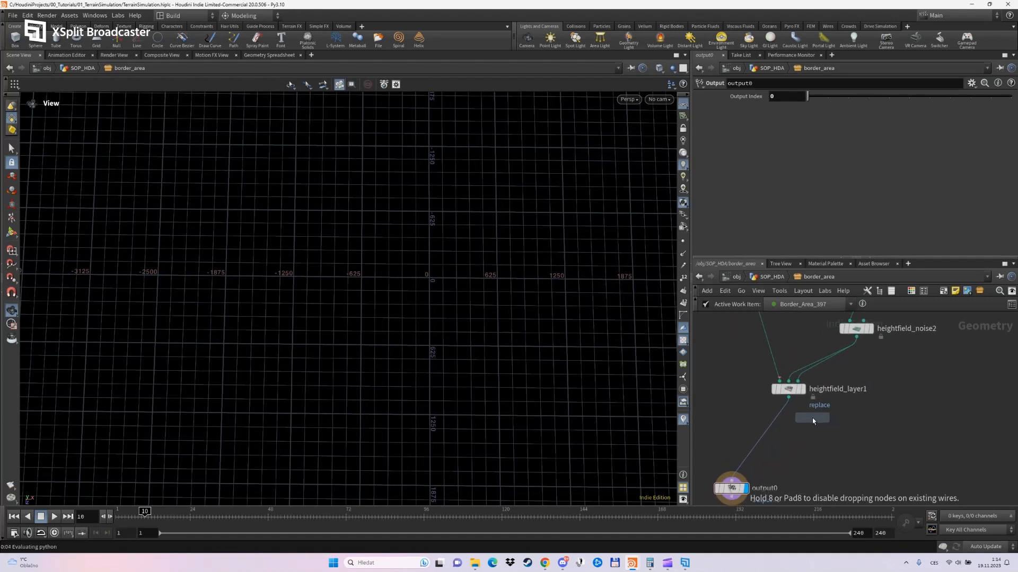
{"action": "left_click", "coordinate": [778, 424]}
{"action": "left_click_drag", "start_coordinate": [783, 426], "coordinate": [794, 431]}
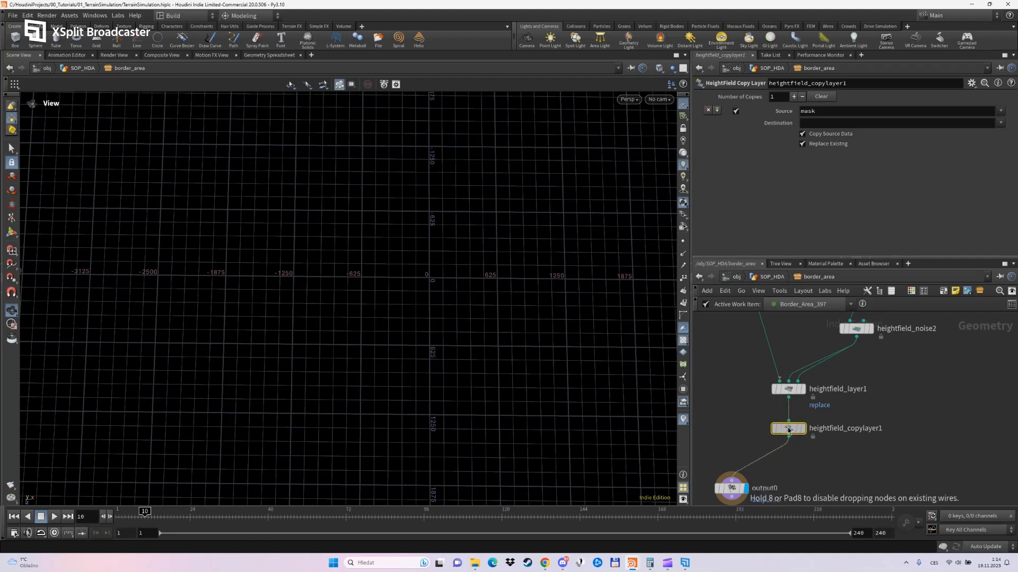
{"action": "left_click", "coordinate": [981, 123]}
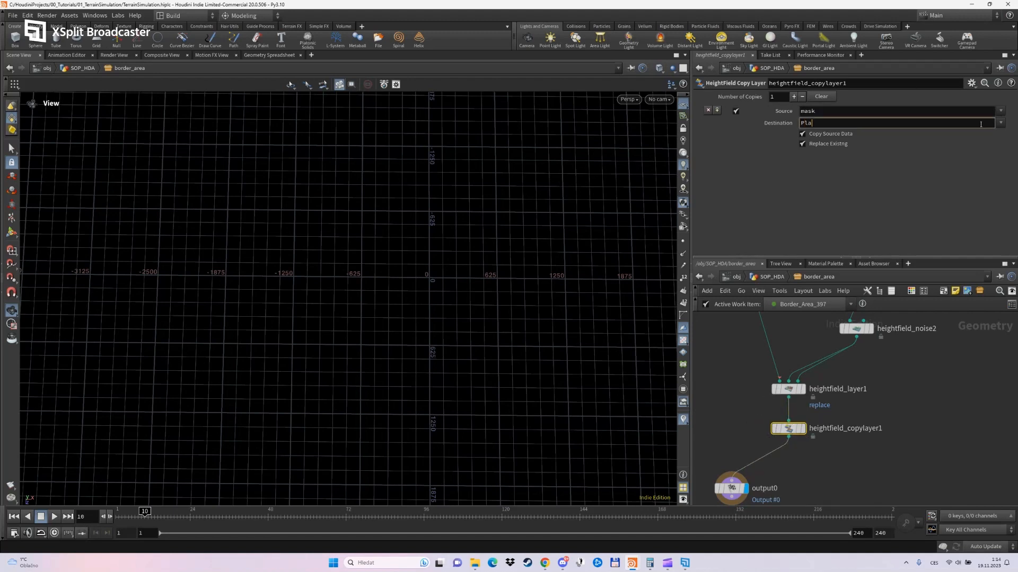
{"action": "type", "text": "PlayableArea"}
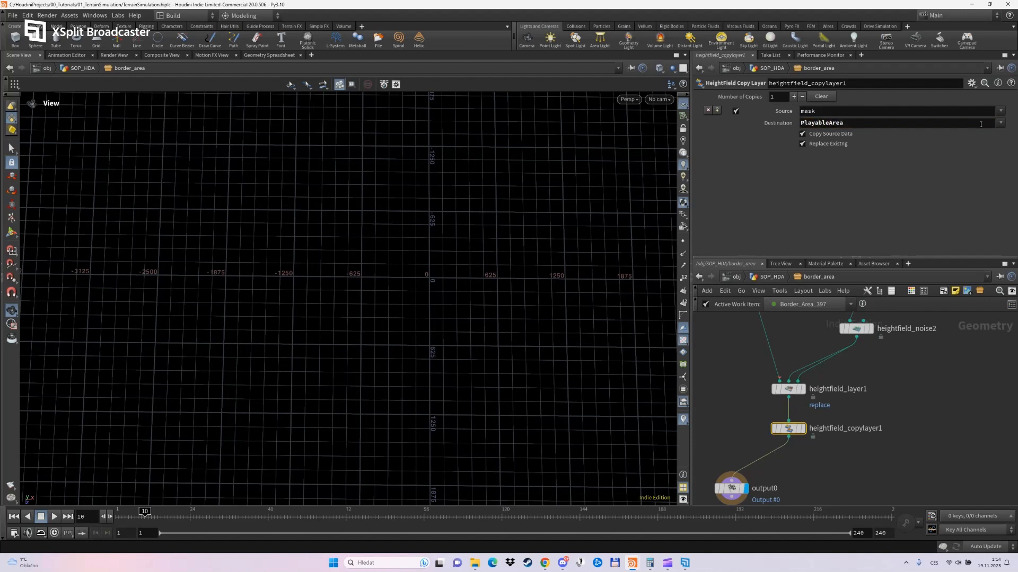
Insert a HeightField Mask Clear node between heightfield_copylayer1 and output0
{"action": "key", "text": "Tab"}
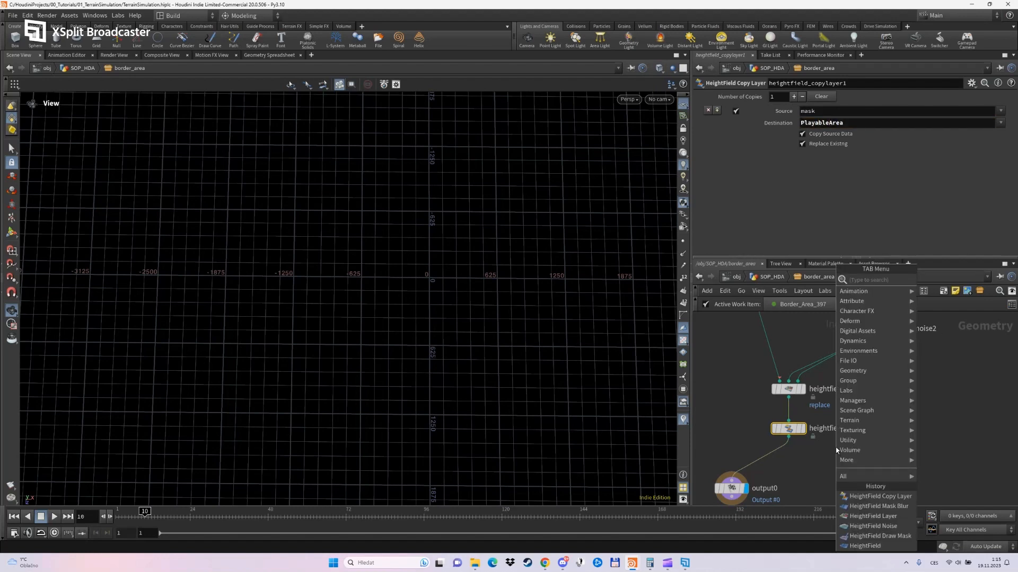
{"action": "type", "text": "hfmaskcl"}
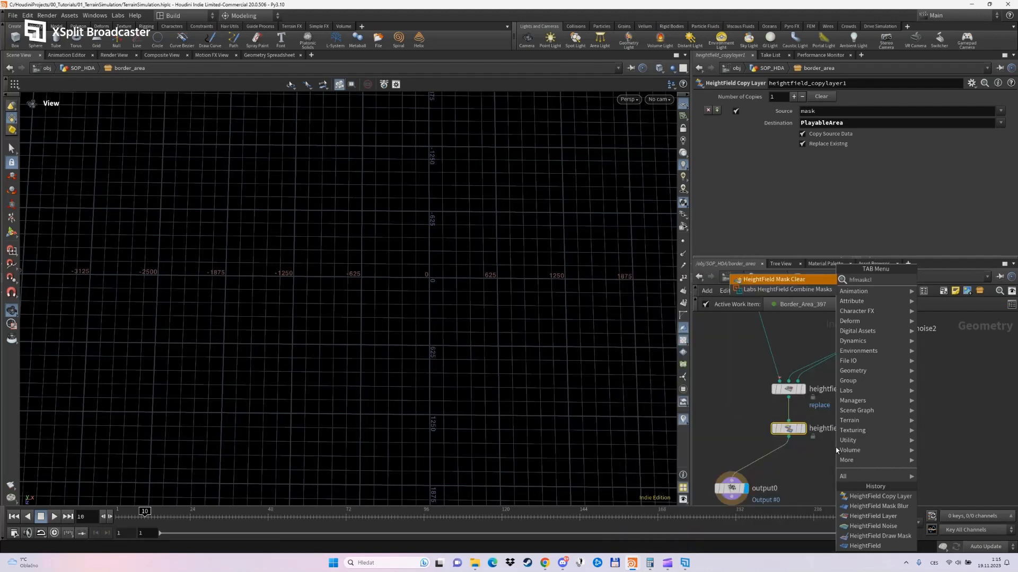
{"action": "key", "text": "Return"}
{"action": "left_click", "coordinate": [772, 462]}
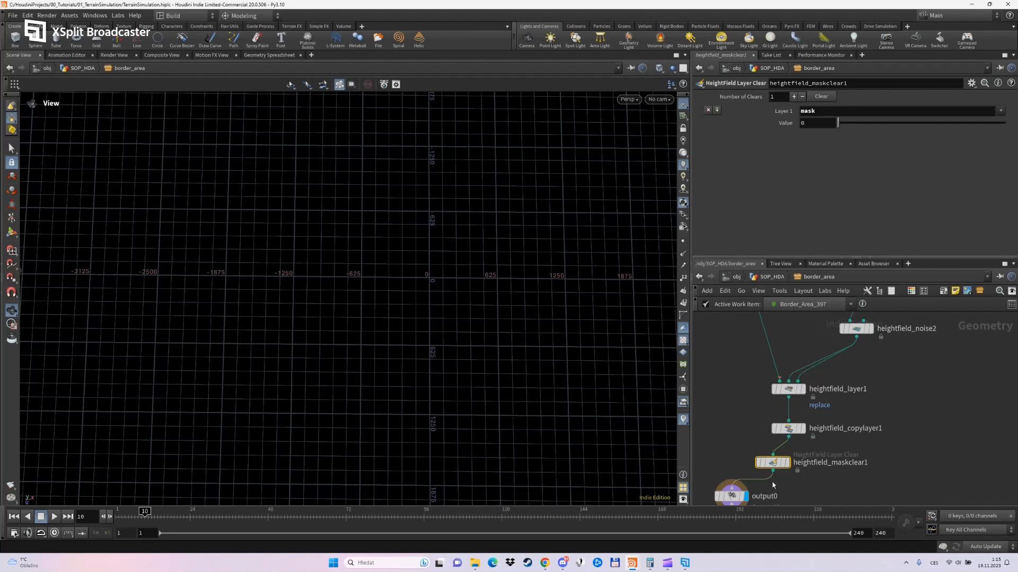
Save the border_area asset's node type in SOP_HDA and go into the TerrainPipeline task network
{"action": "key", "text": "u"}
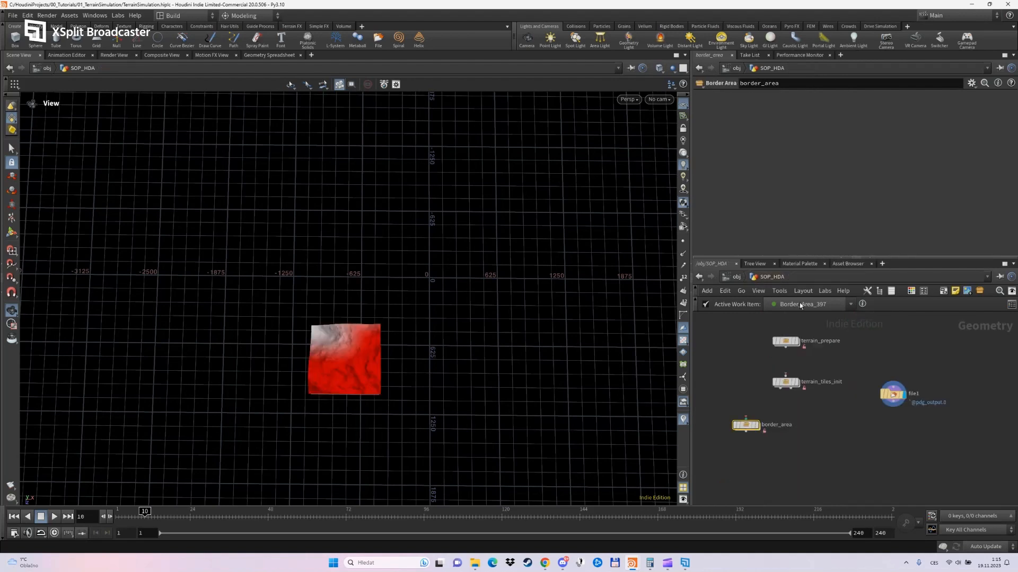
{"action": "right_click", "coordinate": [745, 425]}
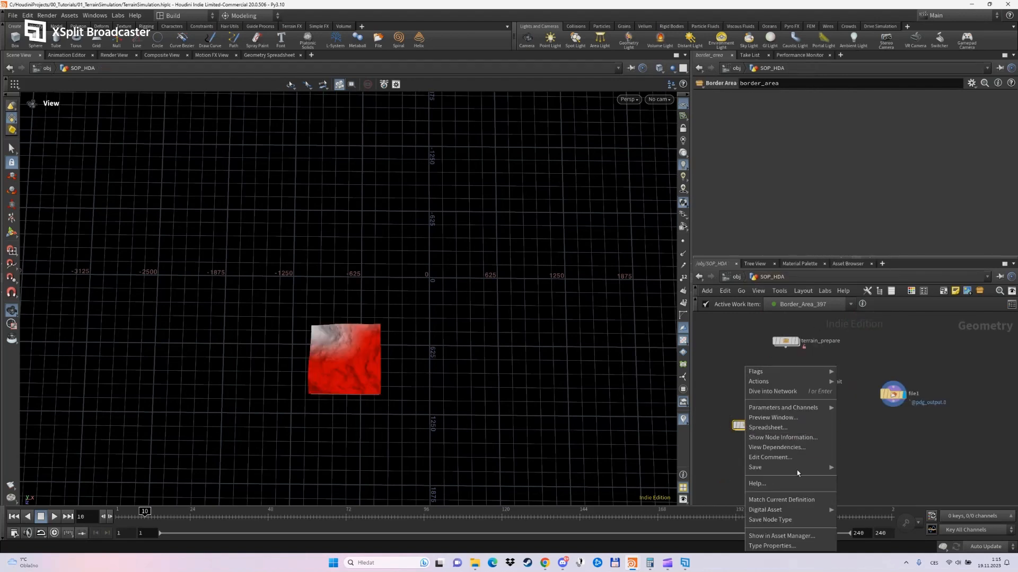
{"action": "left_click", "coordinate": [792, 522]}
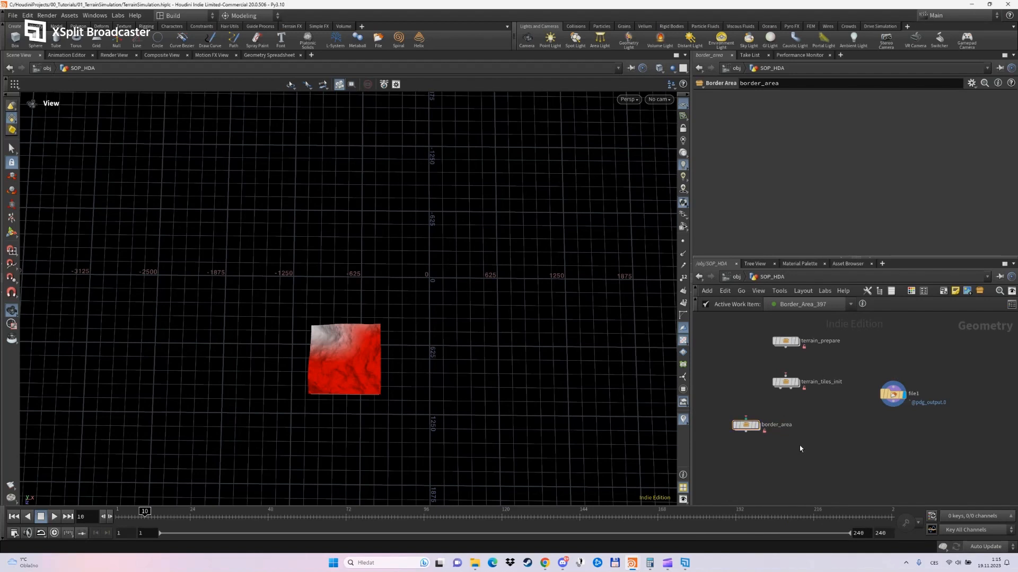
{"action": "left_click", "coordinate": [737, 276]}
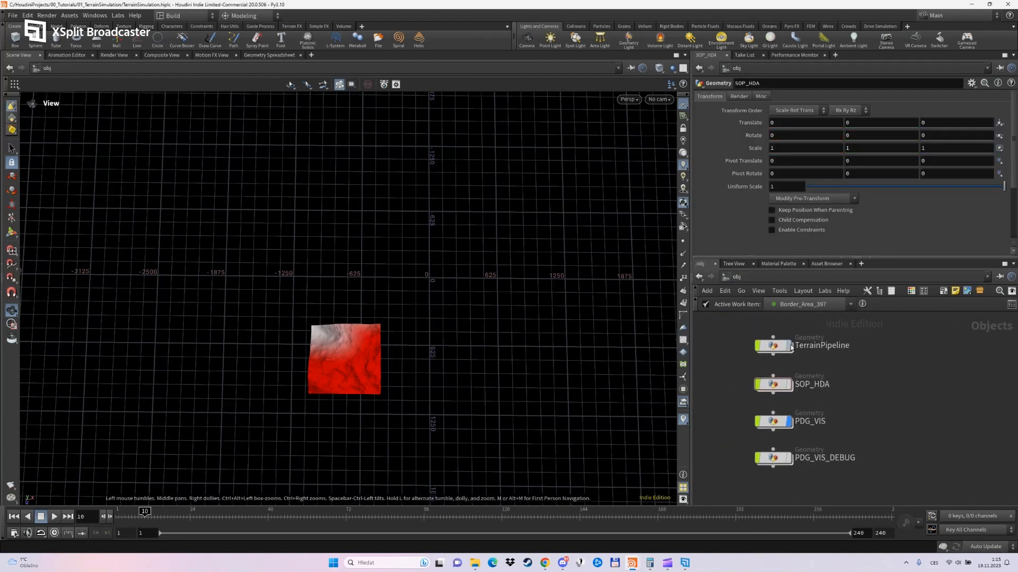
{"action": "double_click", "coordinate": [771, 318]}
{"action": "double_click", "coordinate": [910, 405]}
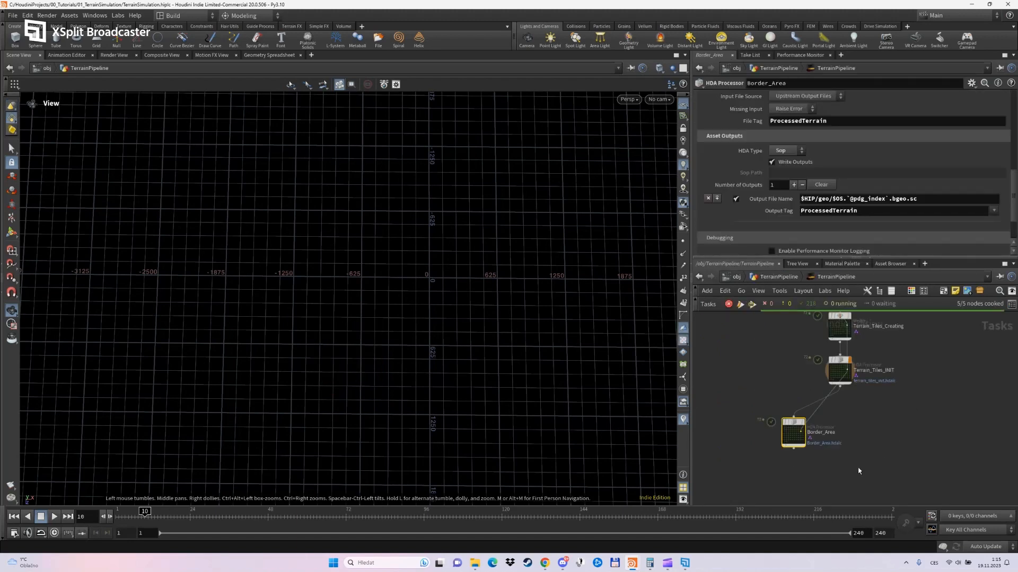
Try to delete the Border_Area node's output files from disk
{"action": "right_click", "coordinate": [796, 435]}
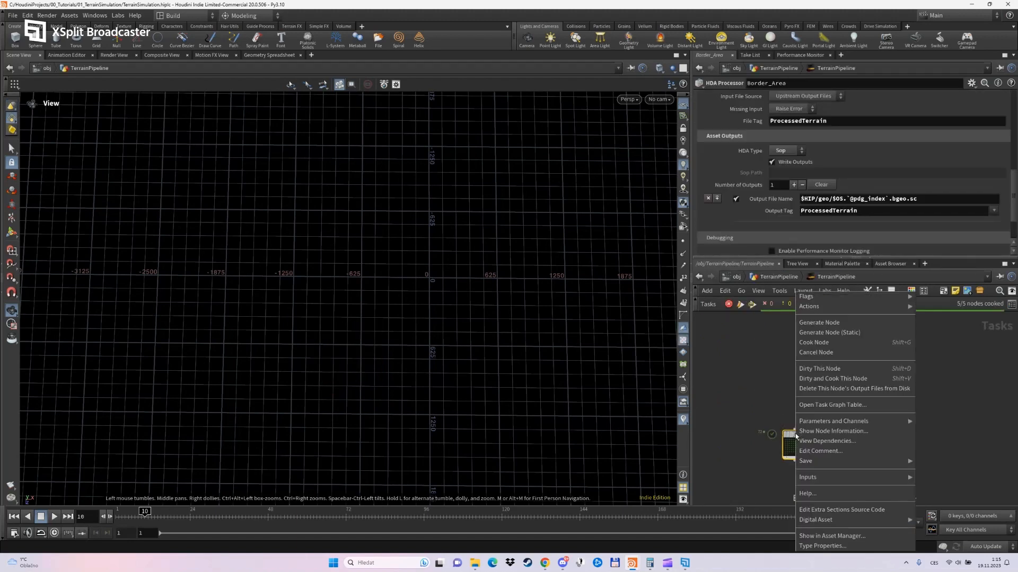
{"action": "left_click", "coordinate": [838, 393]}
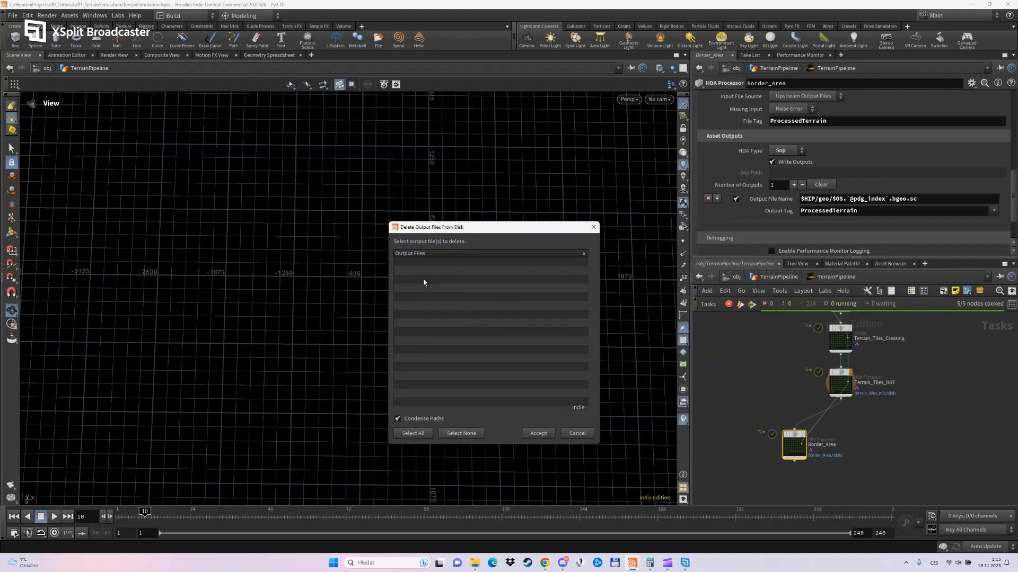
{"action": "left_click_drag", "start_coordinate": [499, 227], "coordinate": [418, 229]}
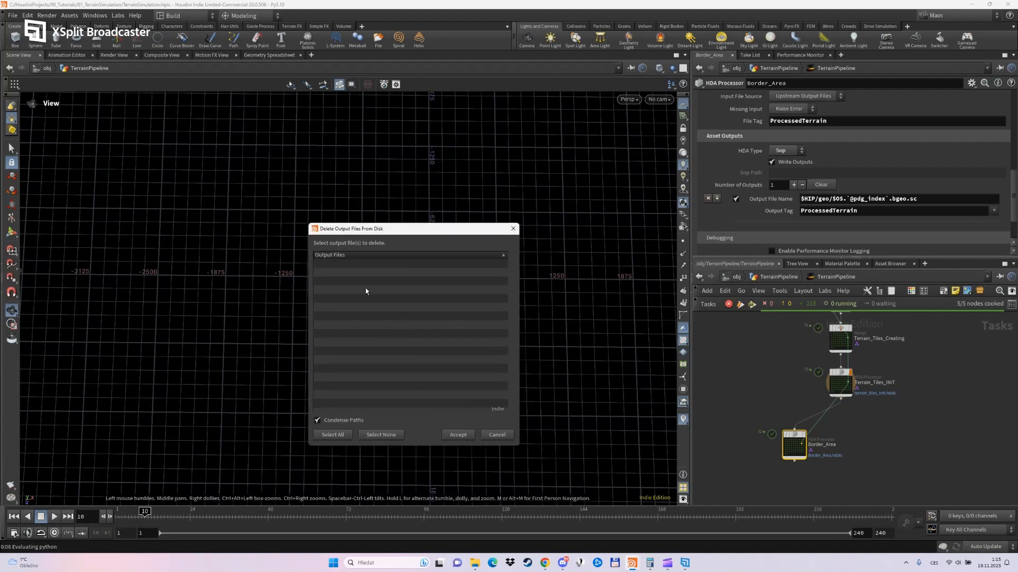
Examine Border_Area's output file name expression and the output file path in one of its work items' info
{"action": "scroll", "coordinate": [831, 451], "scroll_direction": "up", "scroll_amount": 3}
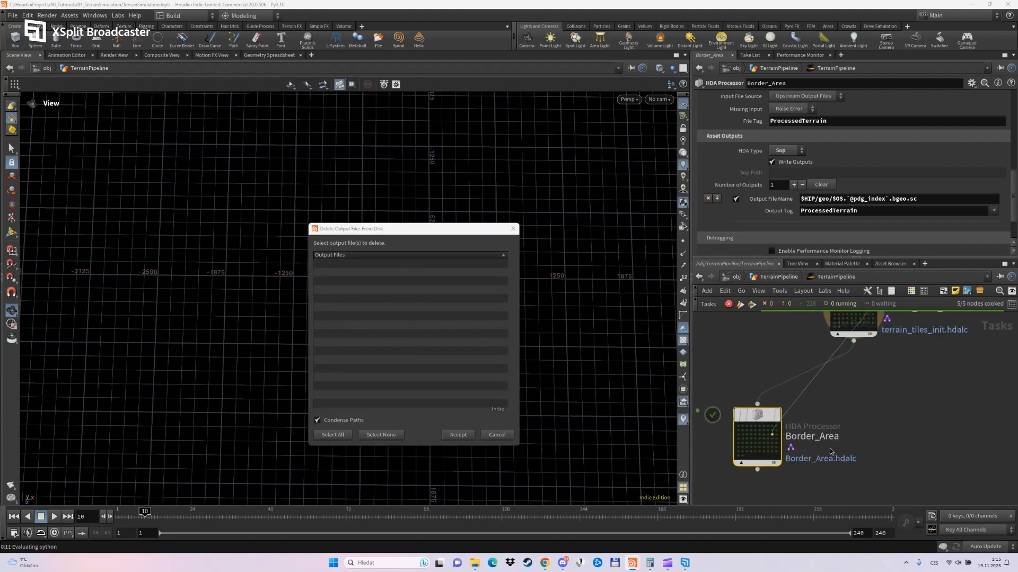
{"action": "middle_click_drag", "start_coordinate": [831, 451], "coordinate": [862, 451]}
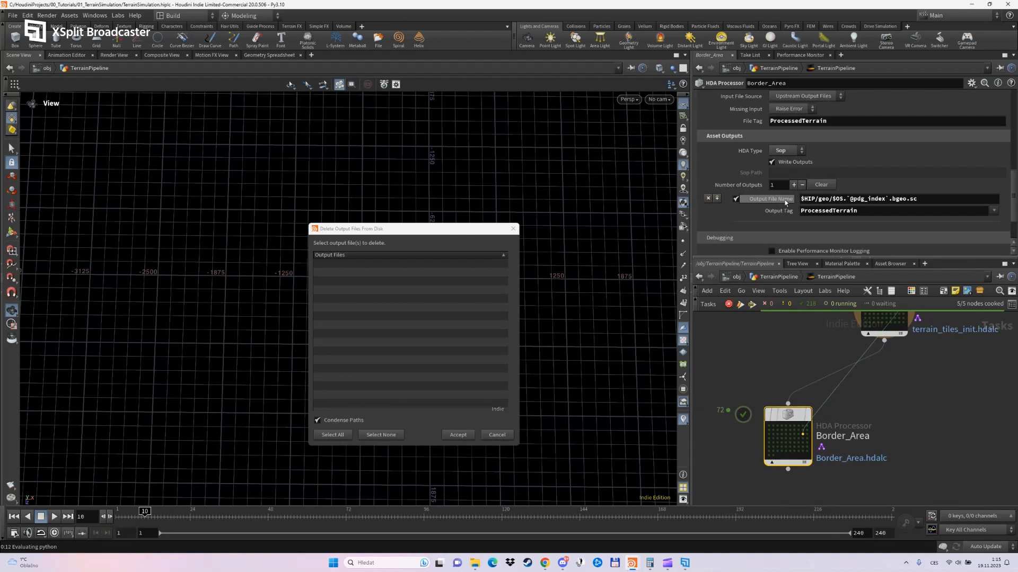
{"action": "left_click_drag", "start_coordinate": [800, 199], "coordinate": [945, 200]}
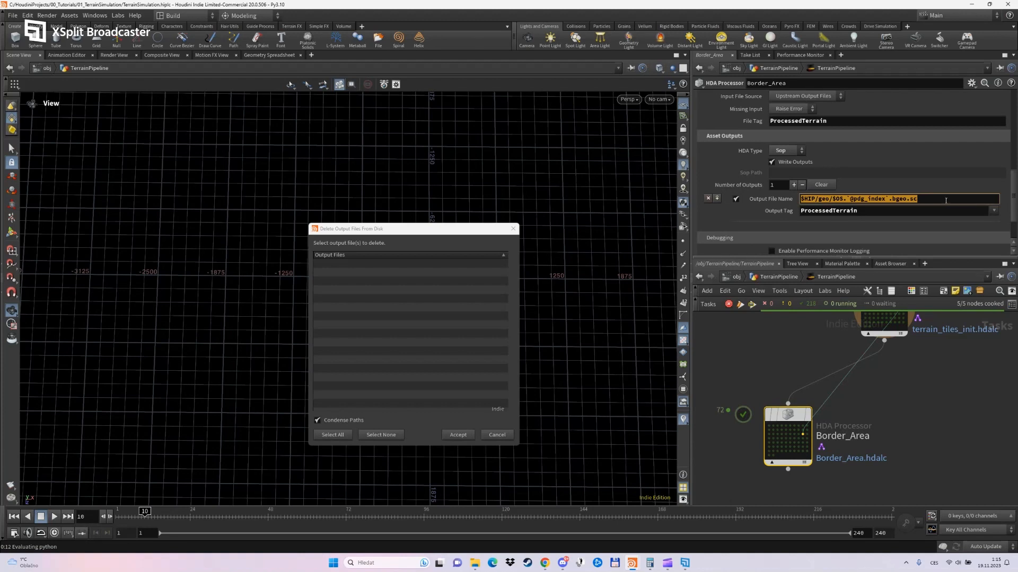
{"action": "left_click", "coordinate": [945, 200]}
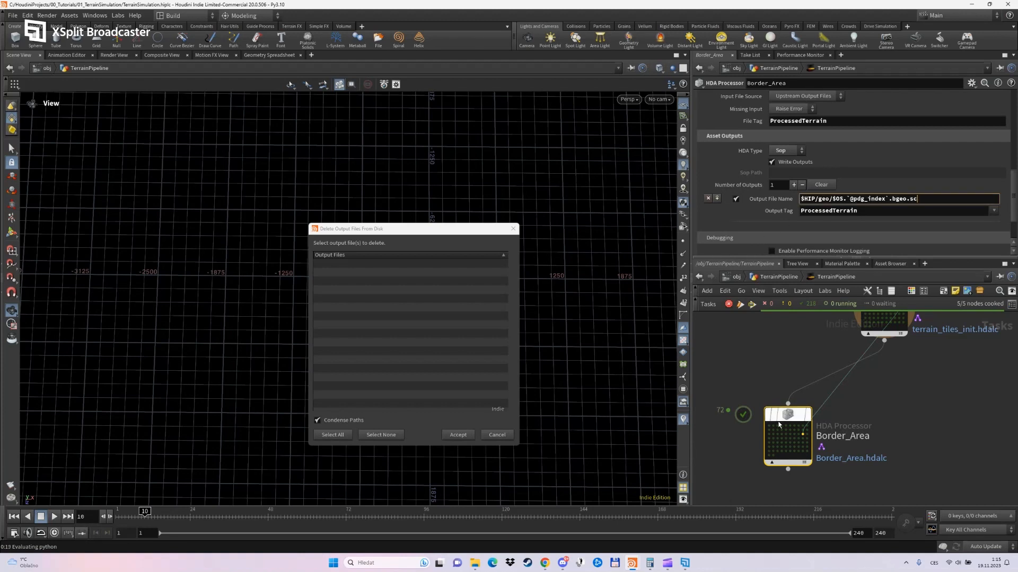
{"action": "right_click", "coordinate": [786, 439]}
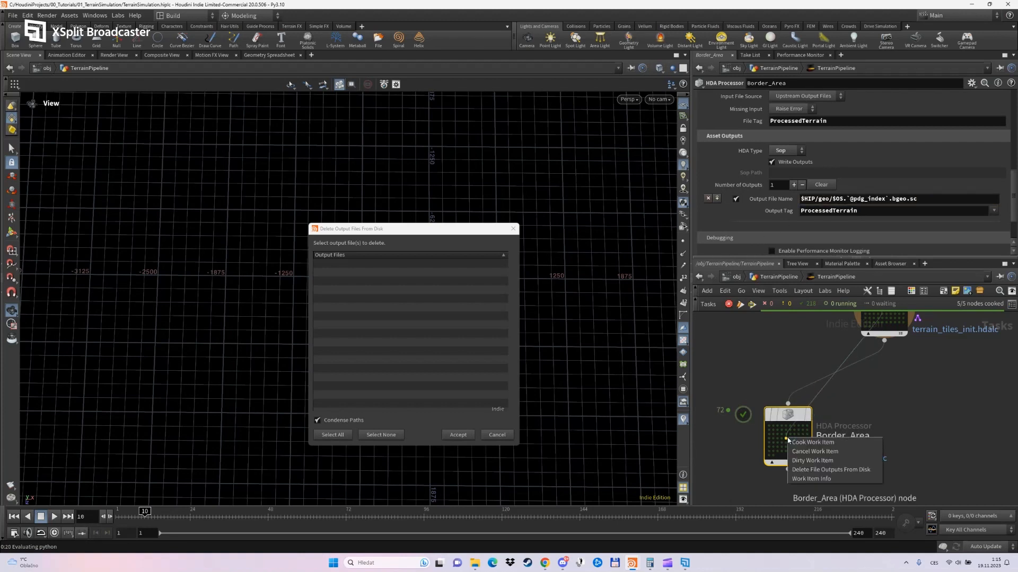
{"action": "left_click", "coordinate": [800, 479]}
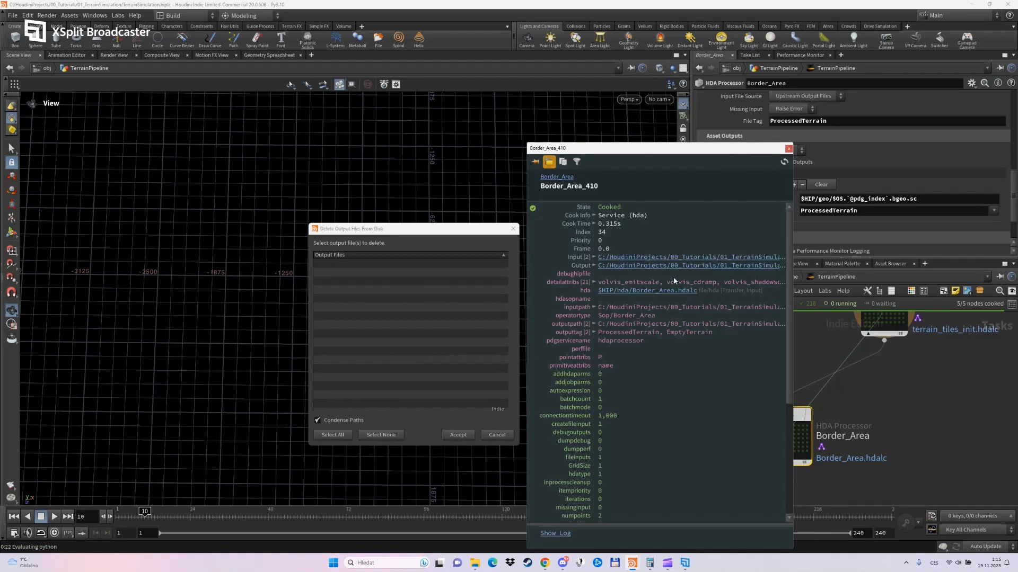
{"action": "left_click", "coordinate": [594, 265]}
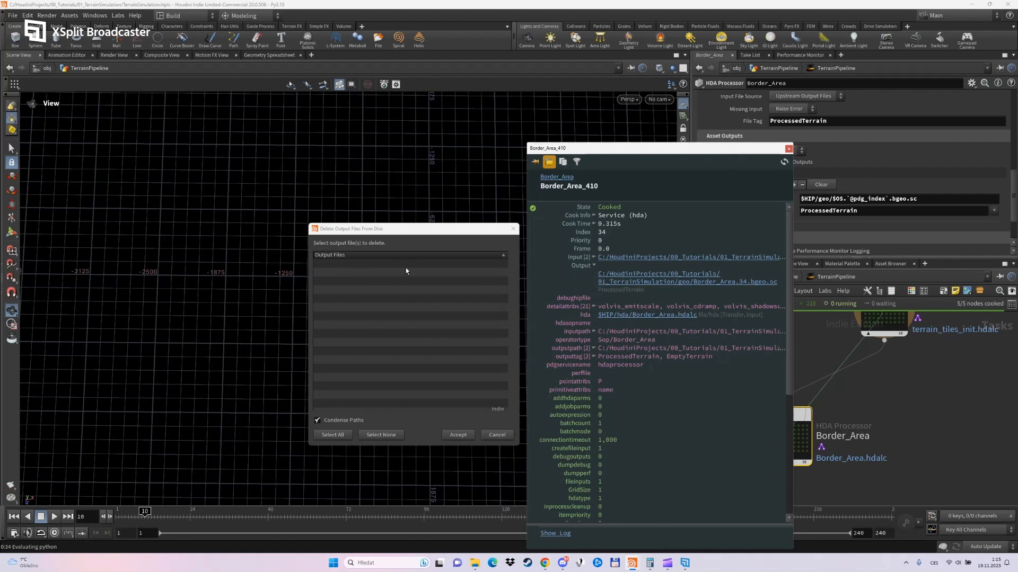
{"action": "left_click", "coordinate": [788, 149]}
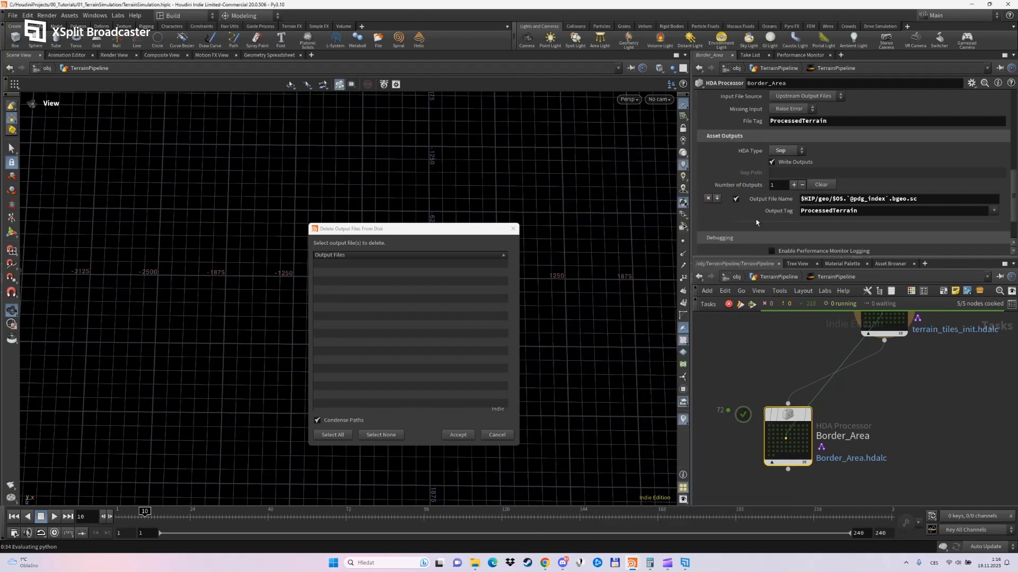
Switch to File Explorer and open the folder C:\HoudiniProjects\00_Tutorials\01_TerrainSimulation\geo
{"action": "mouse_move", "coordinate": [476, 566]}
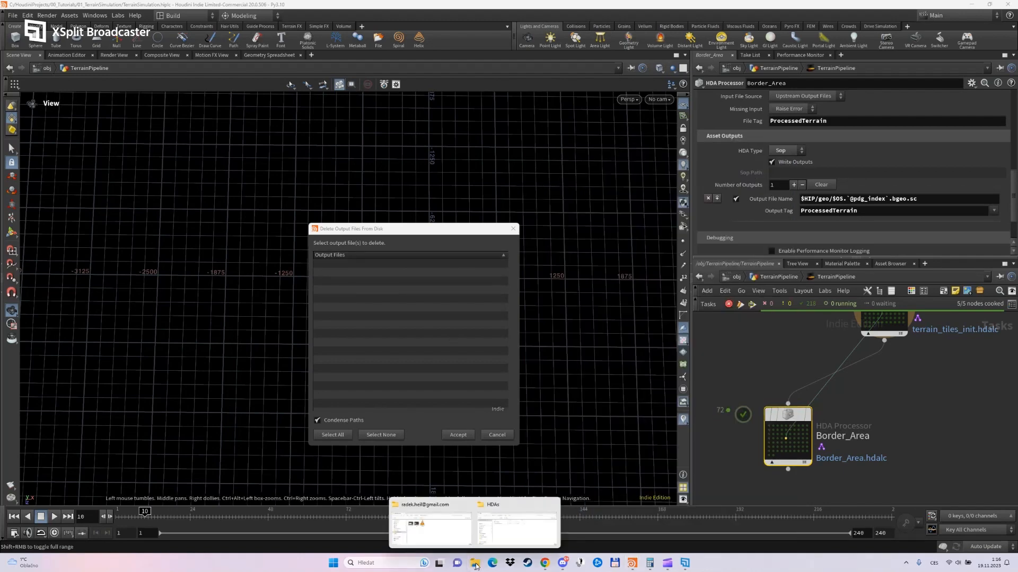
{"action": "left_click", "coordinate": [517, 530]}
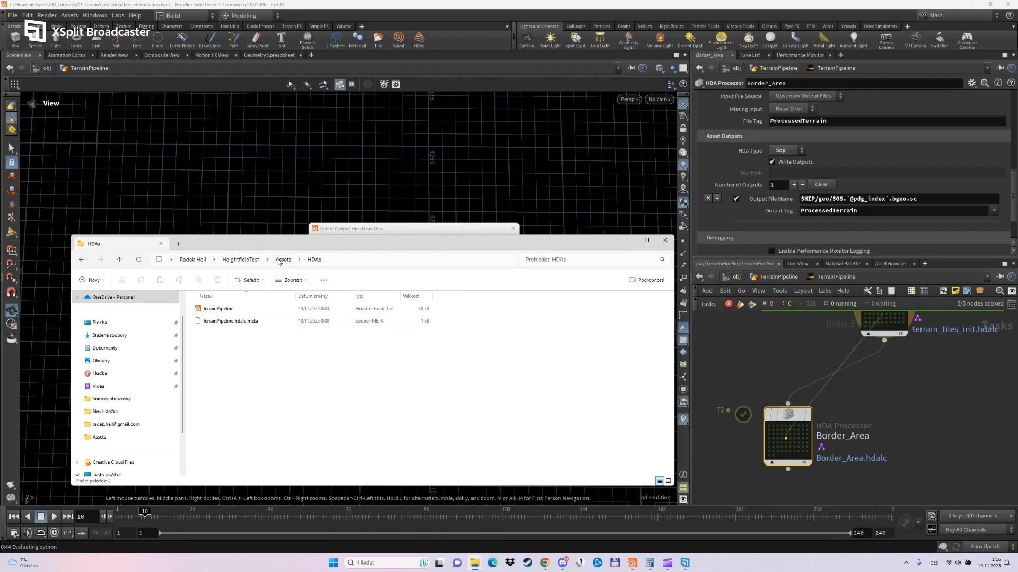
{"action": "scroll", "coordinate": [113, 460], "scroll_direction": "down", "scroll_amount": 2}
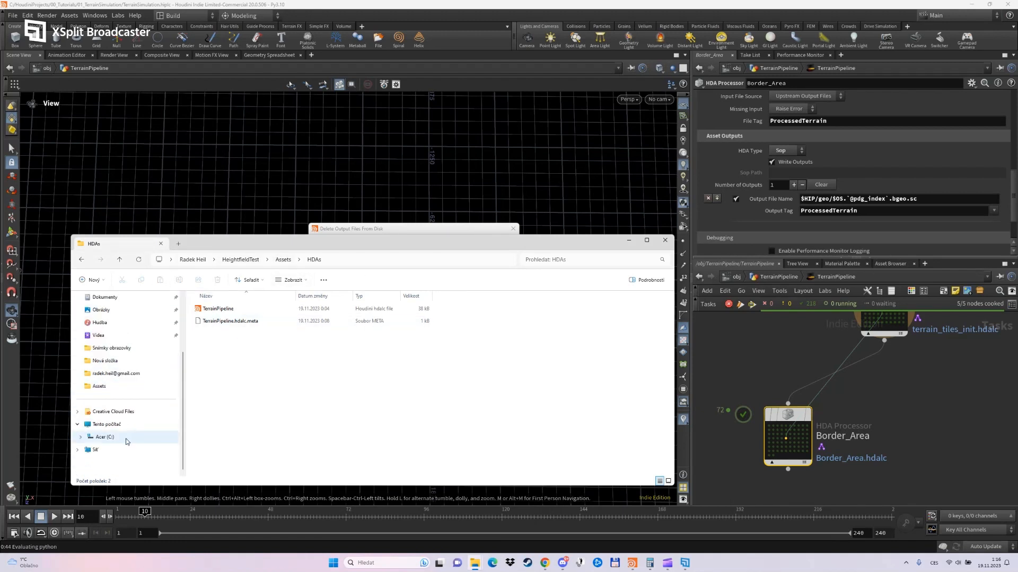
{"action": "left_click", "coordinate": [114, 428]}
{"action": "double_click", "coordinate": [207, 318]}
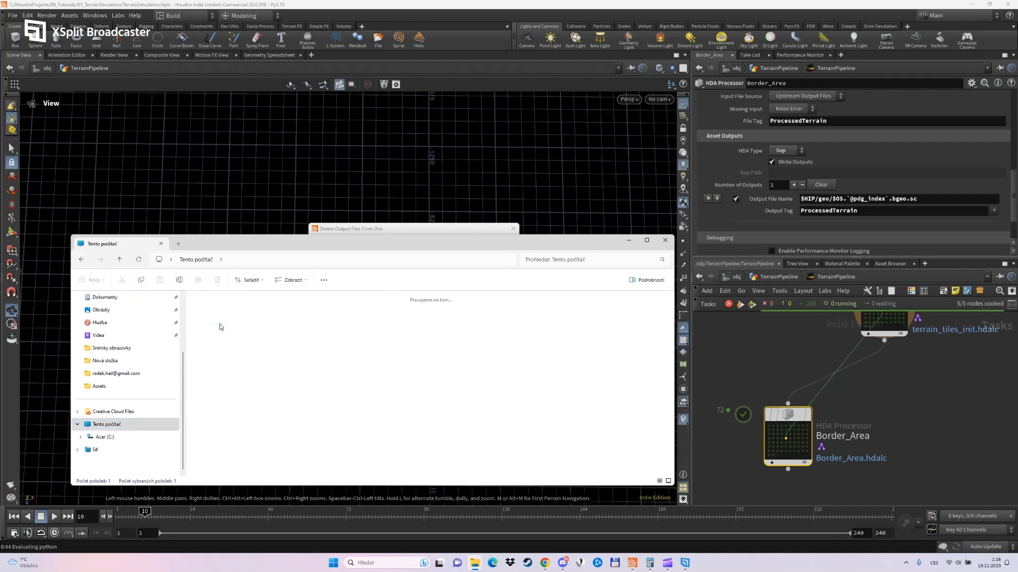
{"action": "double_click", "coordinate": [242, 320]}
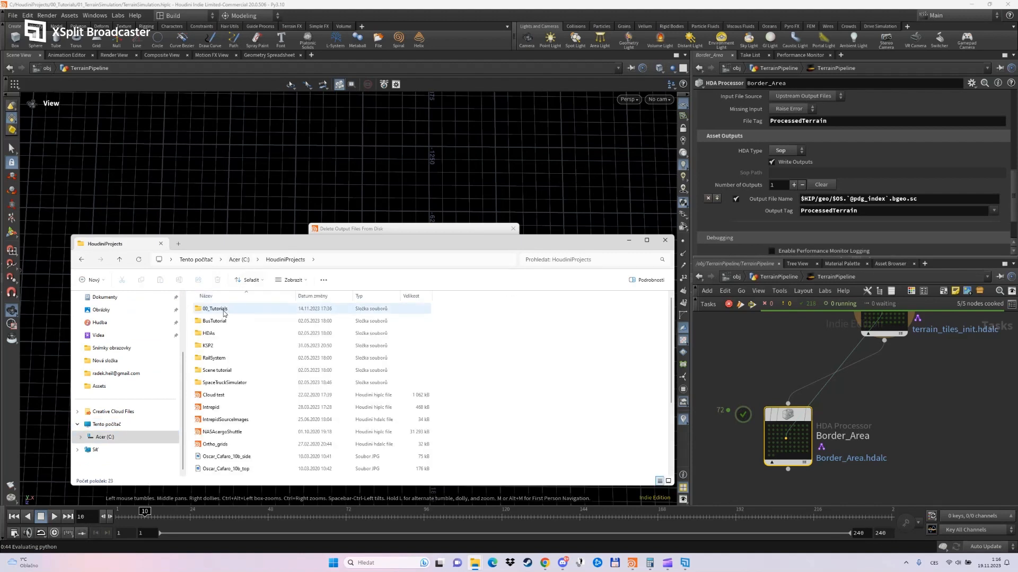
{"action": "double_click", "coordinate": [206, 309]}
{"action": "double_click", "coordinate": [241, 309]}
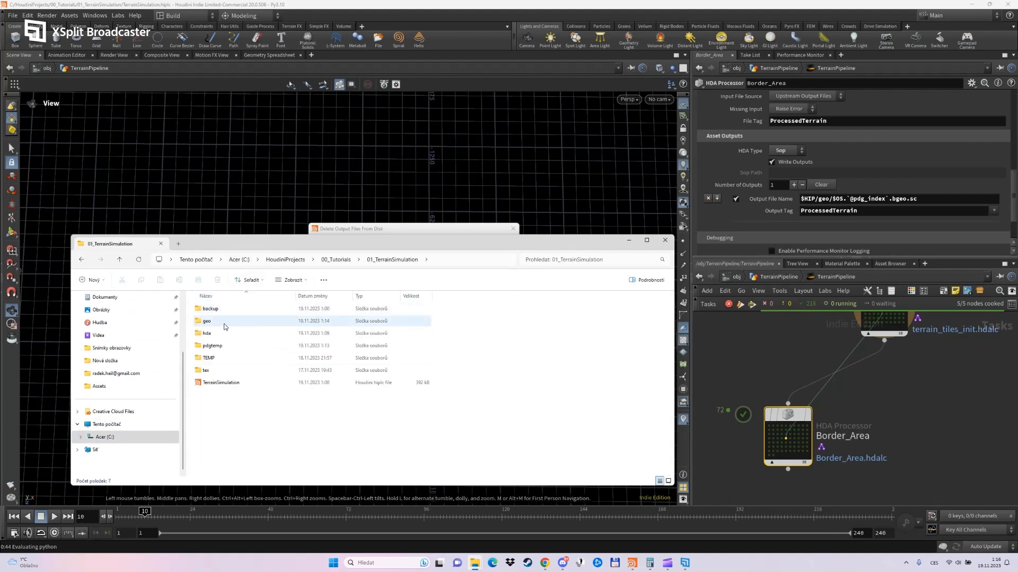
{"action": "double_click", "coordinate": [225, 323]}
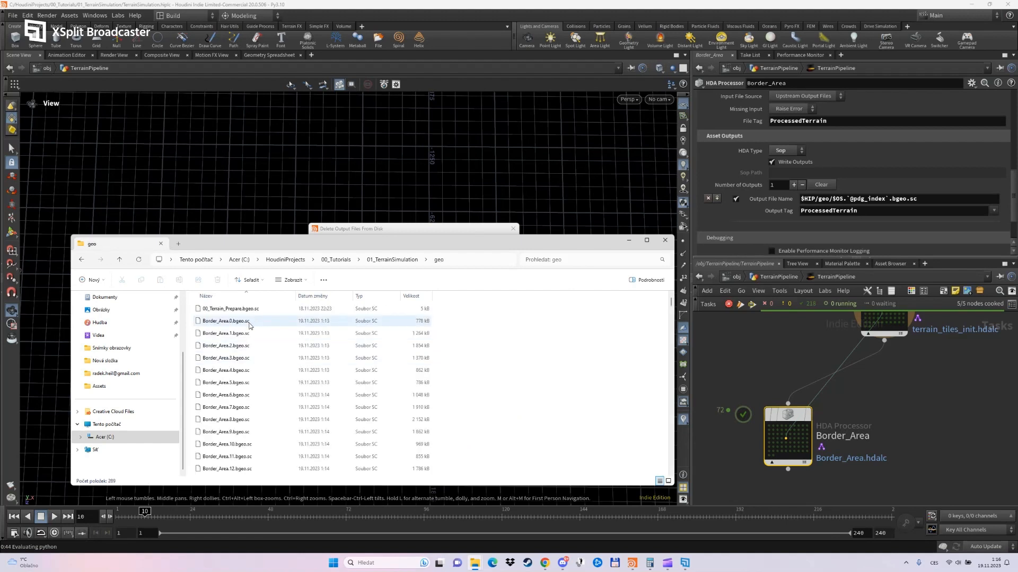
Delete the files Border_Area.0.bgeo.sc through Border_Area.71.bgeo.sc from the geo folder
{"action": "left_click", "coordinate": [254, 321]}
{"action": "scroll", "coordinate": [272, 368], "scroll_direction": "down", "scroll_amount": 19}
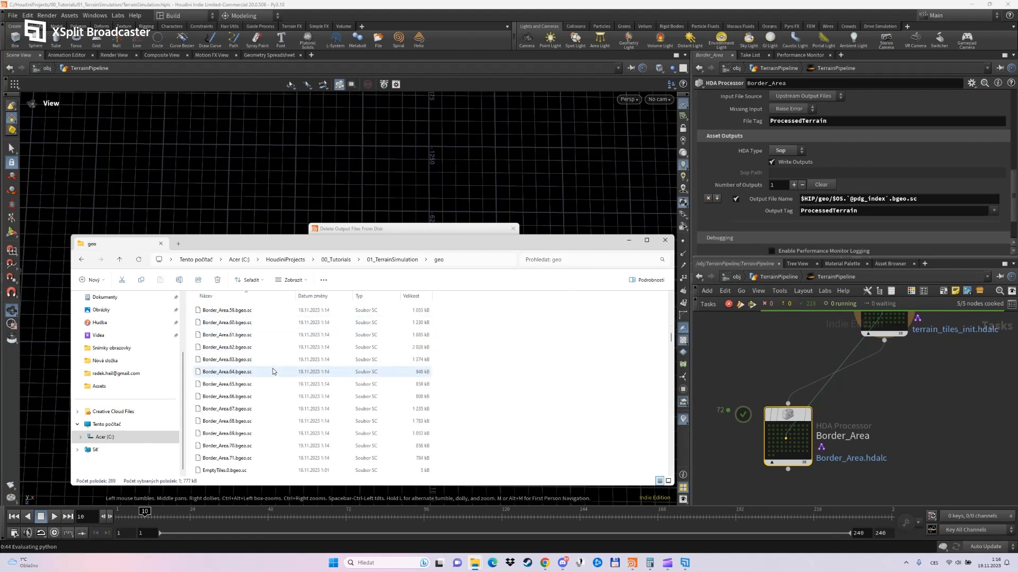
{"action": "scroll", "coordinate": [273, 368], "scroll_direction": "down", "scroll_amount": 2}
{"action": "left_click", "coordinate": [250, 421], "text": "shift"}
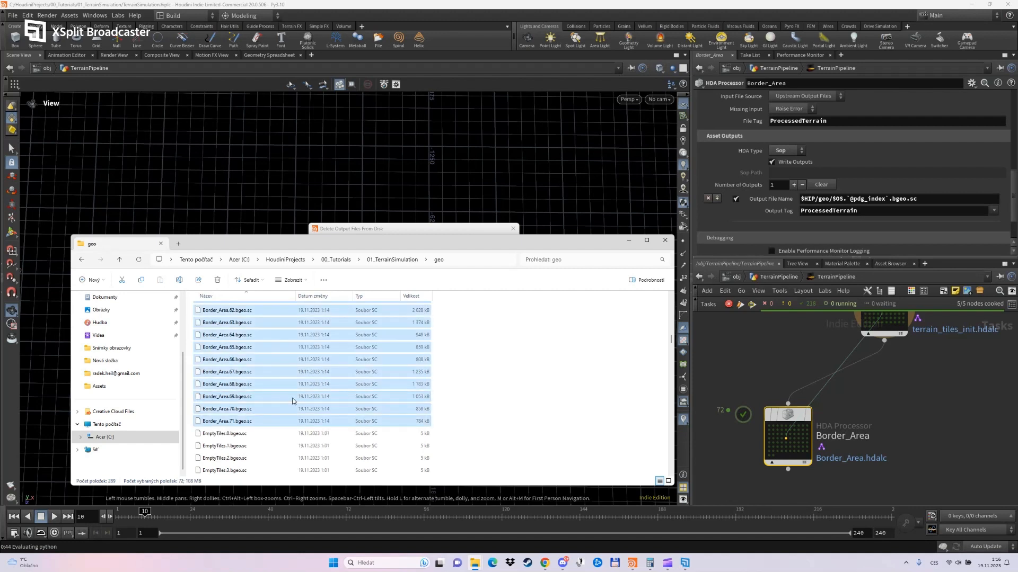
{"action": "key", "text": "Delete"}
{"action": "key", "text": "Return"}
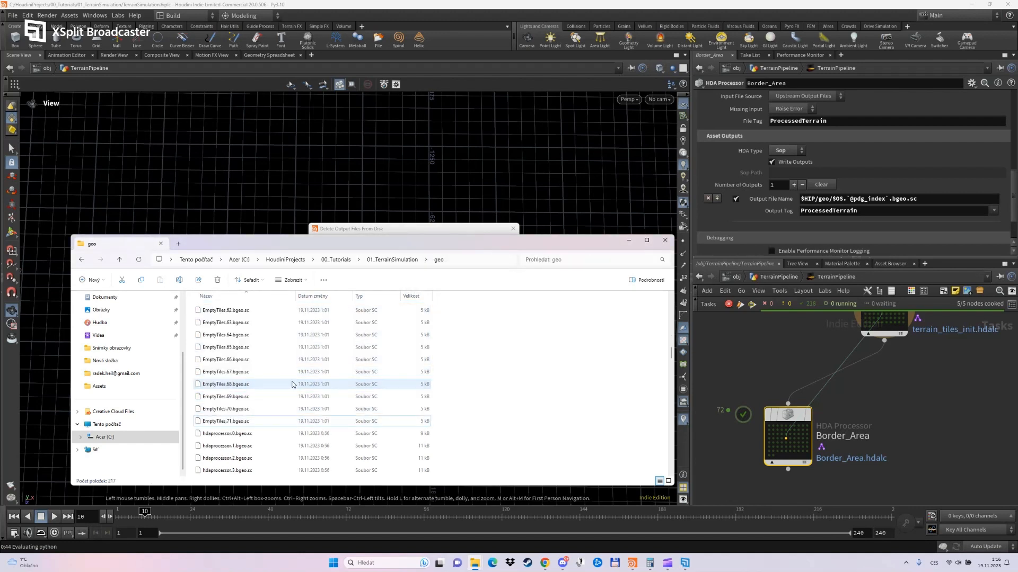
Switch back to Houdini, dismiss the output file deletion dialog, and dirty and cook the Border_Area node
{"action": "left_click_drag", "start_coordinate": [505, 245], "coordinate": [454, 281]}
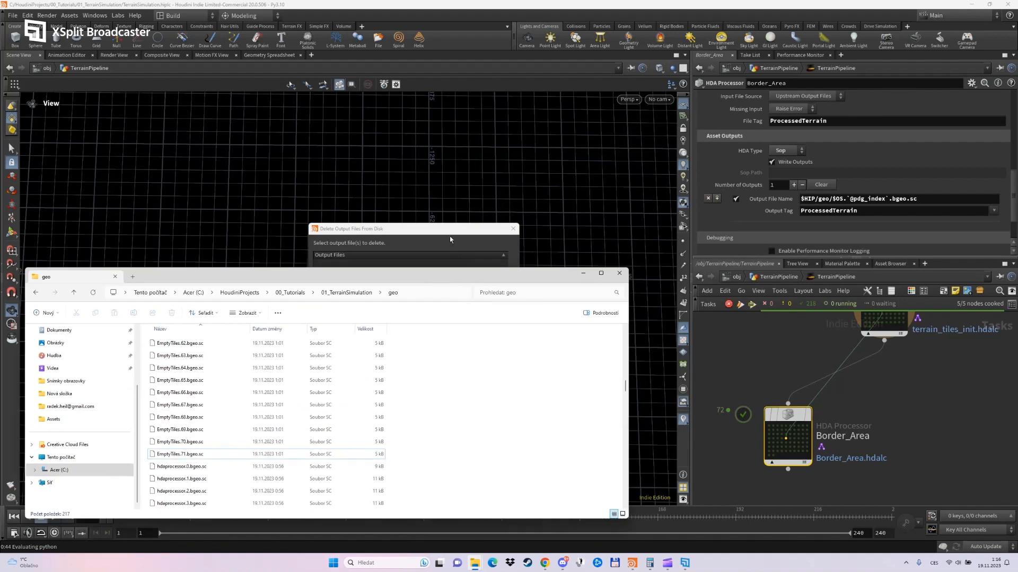
{"action": "left_click", "coordinate": [448, 233]}
{"action": "left_click", "coordinate": [470, 431]}
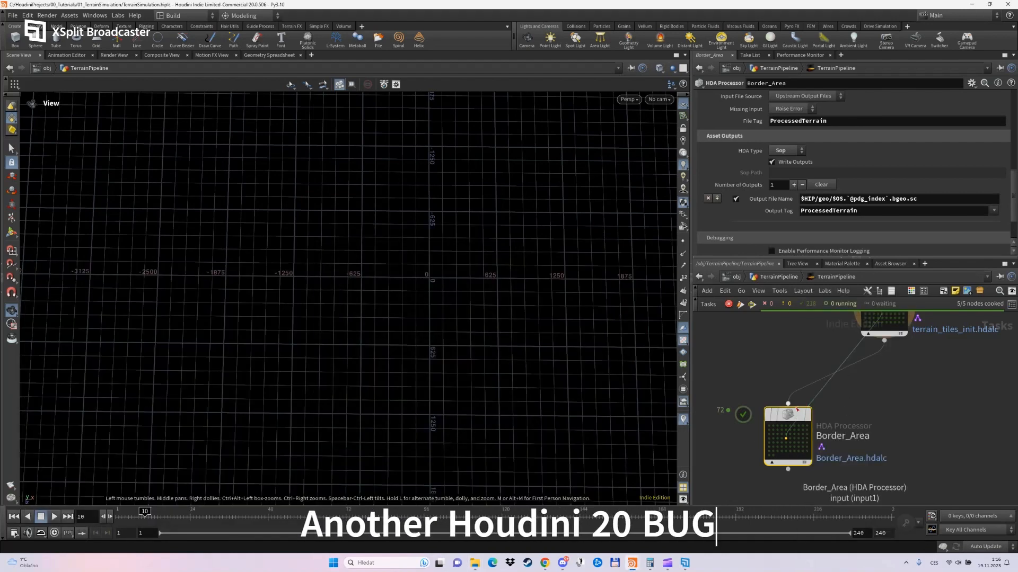
{"action": "right_click", "coordinate": [792, 417]}
{"action": "left_click", "coordinate": [832, 378]}
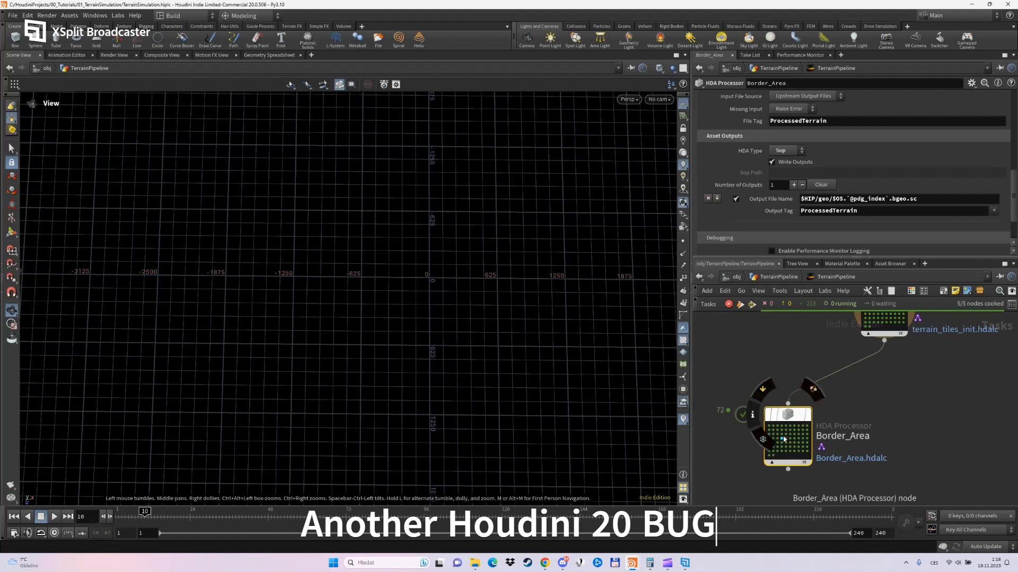
Inspect the terrain tile of work item Border_Area_462 from an angle at object level and through PDG_VIS
{"action": "key", "text": "u"}
{"action": "key", "text": "u"}
{"action": "left_click", "coordinate": [776, 421]}
{"action": "left_click_drag", "start_coordinate": [407, 318], "coordinate": [379, 302]}
{"action": "double_click", "coordinate": [776, 422]}
{"action": "left_click", "coordinate": [947, 411]}
{"action": "left_click", "coordinate": [800, 413]}
{"action": "left_click", "coordinate": [737, 277]}
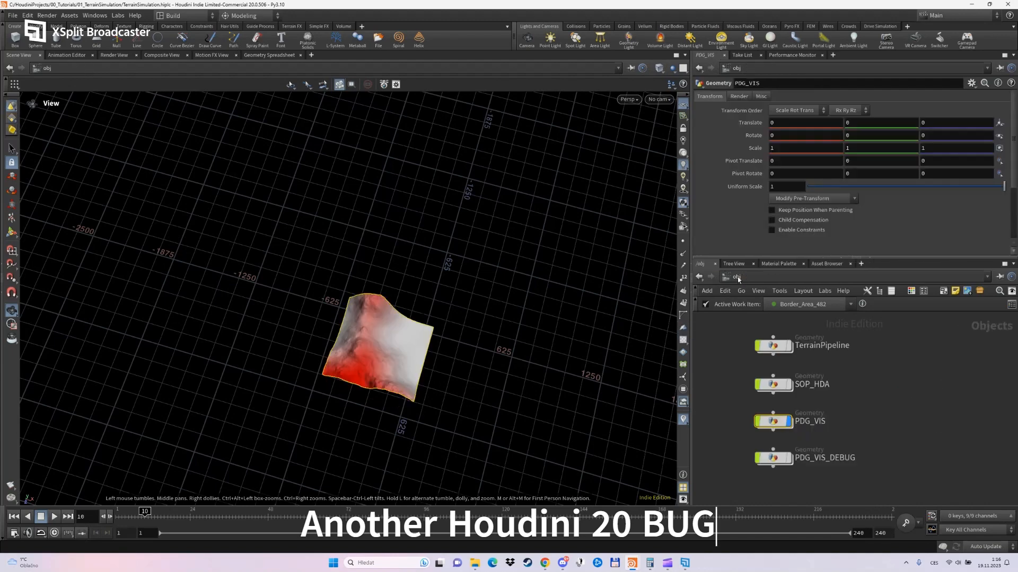
Check the heightfield_copylayer1, heightfield_maskclear1 and output0 nodes inside SOP_HDA's border_area asset
{"action": "double_click", "coordinate": [774, 346]}
{"action": "key", "text": "u"}
{"action": "double_click", "coordinate": [773, 389]}
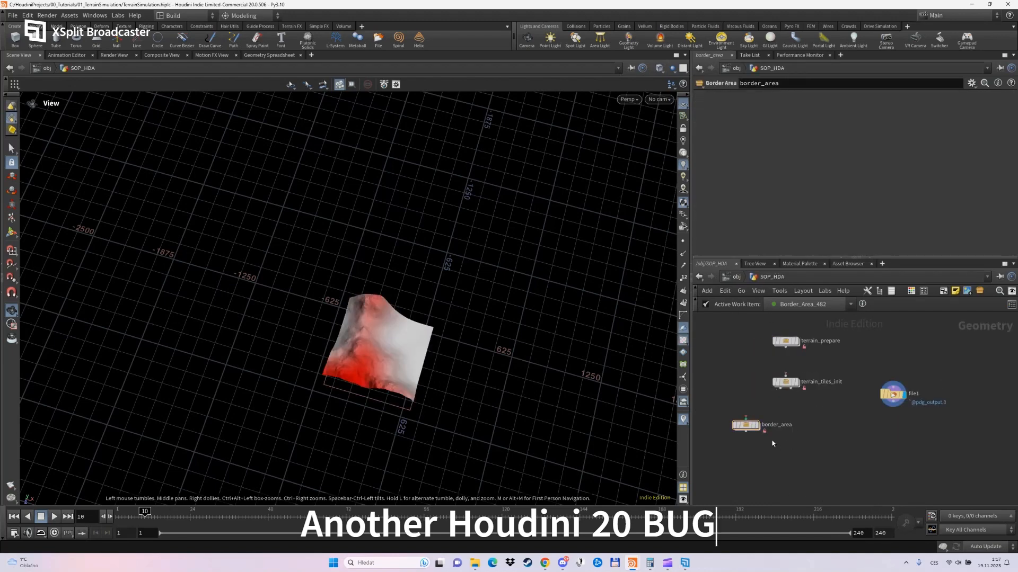
{"action": "double_click", "coordinate": [747, 426]}
{"action": "left_click", "coordinate": [822, 439]}
{"action": "left_click", "coordinate": [823, 404]}
{"action": "scroll", "coordinate": [919, 417], "scroll_direction": "down", "scroll_amount": 3}
{"action": "middle_click_drag", "start_coordinate": [860, 355], "coordinate": [801, 329]}
{"action": "scroll", "coordinate": [811, 451], "scroll_direction": "up", "scroll_amount": 3}
{"action": "left_click_drag", "start_coordinate": [745, 443], "coordinate": [740, 468]}
{"action": "left_click", "coordinate": [816, 409]}
{"action": "scroll", "coordinate": [822, 436], "scroll_direction": "down", "scroll_amount": 1}
{"action": "left_click", "coordinate": [764, 463]}
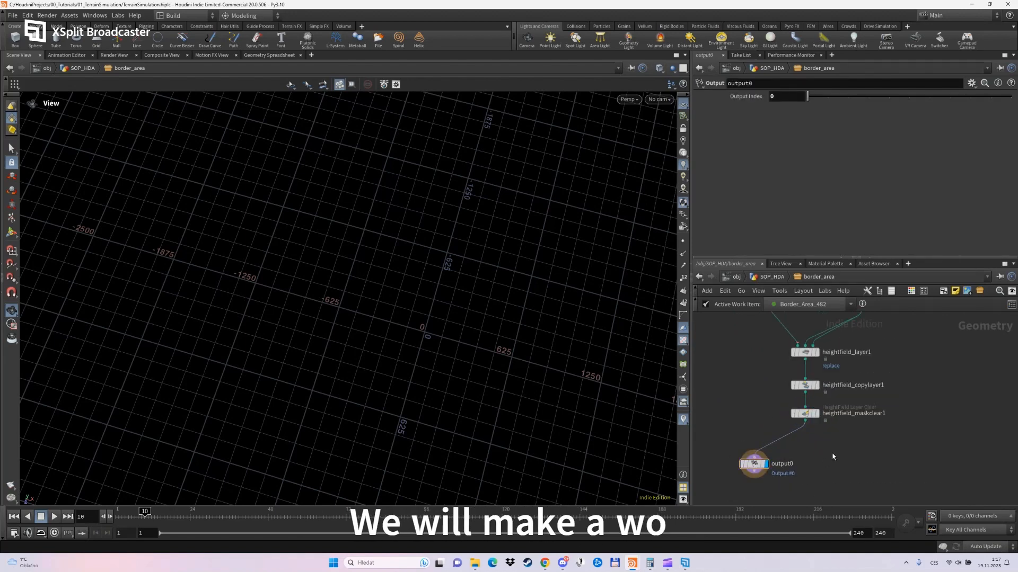
Make work item Border_Area_471 active, inspect its terrain tile at object level, and return to the TerrainPipeline task network
{"action": "left_click", "coordinate": [772, 276]}
{"action": "left_click", "coordinate": [736, 277]}
{"action": "double_click", "coordinate": [773, 346]}
{"action": "double_click", "coordinate": [914, 419]}
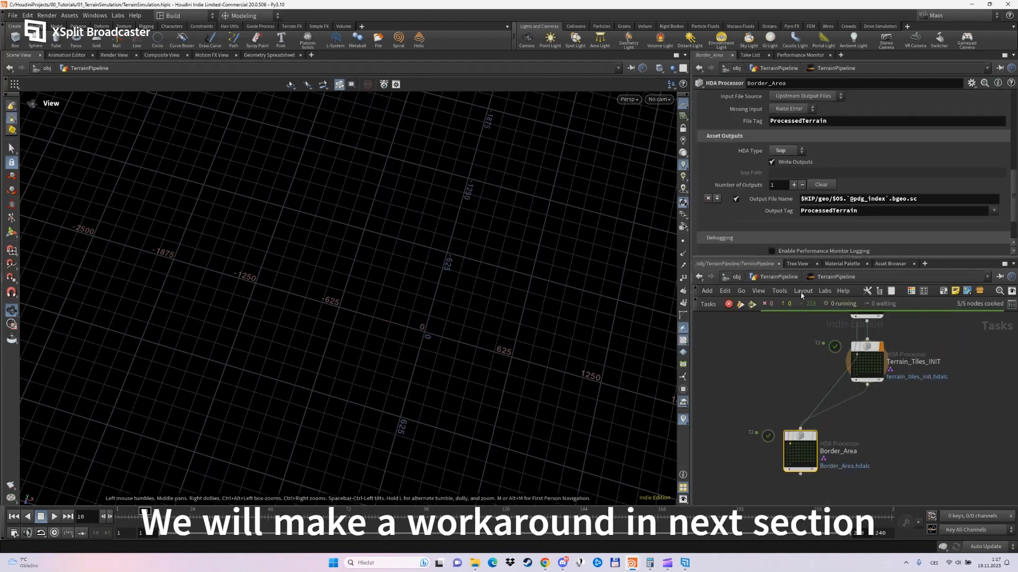
{"action": "left_click", "coordinate": [737, 277]}
{"action": "left_click_drag", "start_coordinate": [498, 332], "coordinate": [495, 265]}
{"action": "mouse_move", "coordinate": [345, 302]}
{"action": "left_mouse_down"}
{"action": "mouse_move", "coordinate": [338, 272]}
{"action": "mouse_move", "coordinate": [328, 297]}
{"action": "left_mouse_up"}
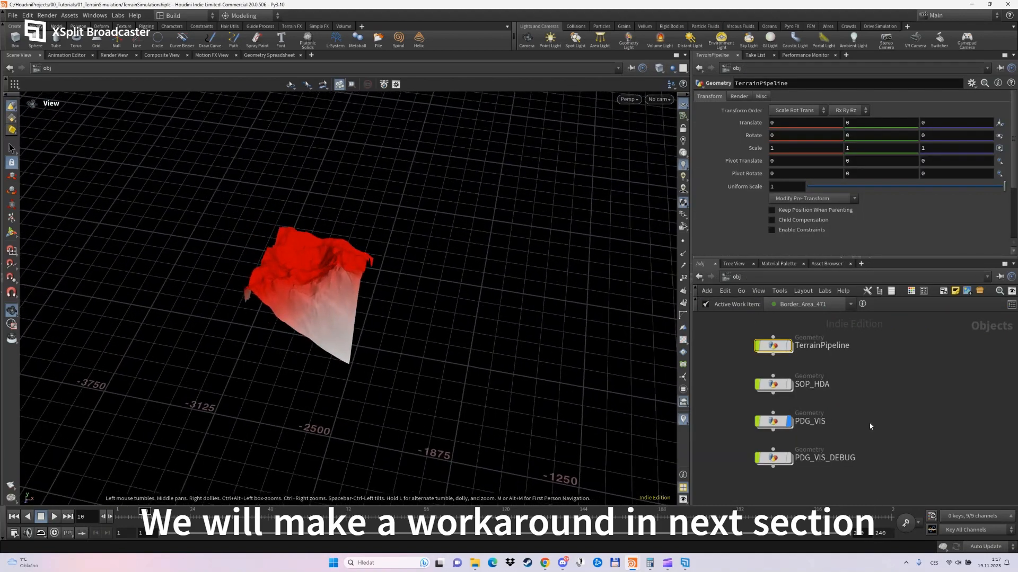
{"action": "double_click", "coordinate": [773, 346]}
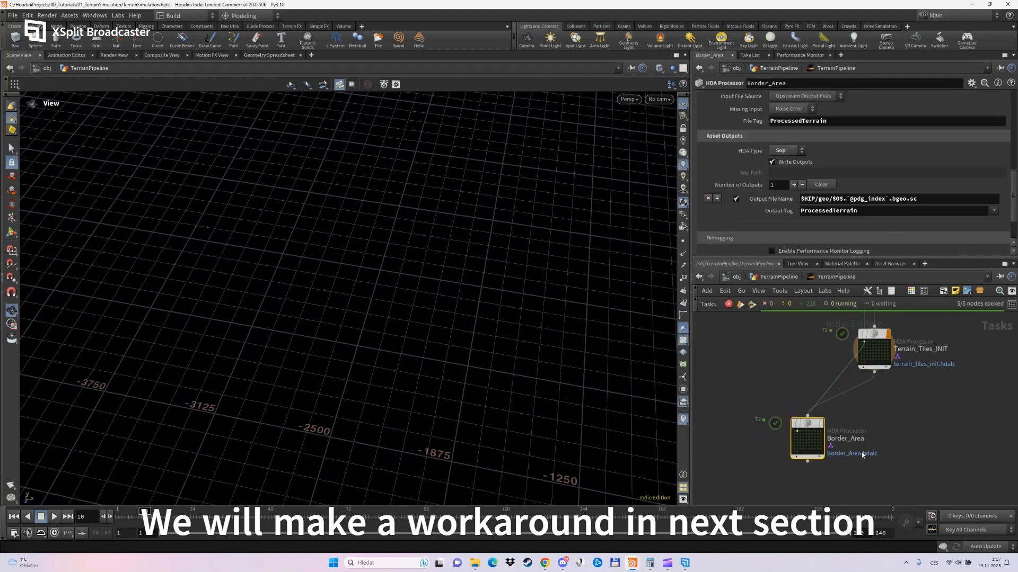
Switch to File Explorer and open the geo folder inside the 01_TerrainSimulation project folder
{"action": "left_click", "coordinate": [474, 563]}
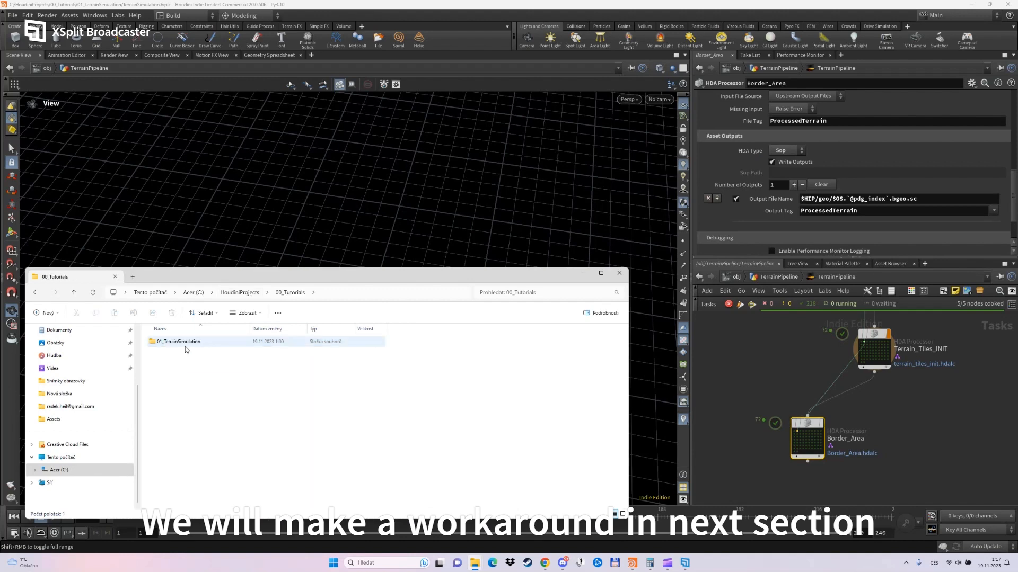
{"action": "double_click", "coordinate": [178, 342]}
{"action": "double_click", "coordinate": [179, 366]}
{"action": "left_click", "coordinate": [171, 353]}
{"action": "key", "text": "shift+Delete"}
{"action": "key", "text": "Return"}
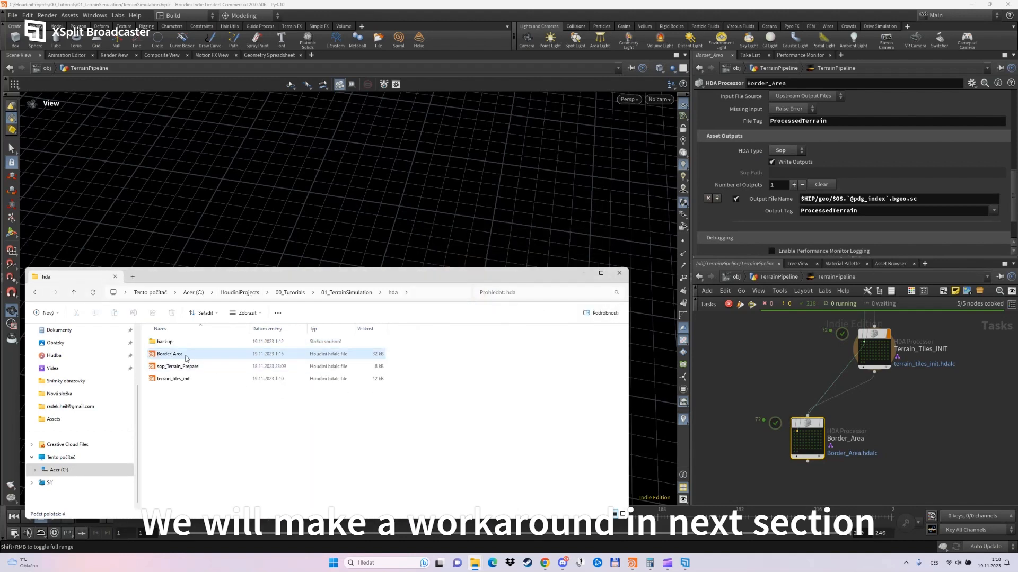
{"action": "key", "text": "BackSpace"}
{"action": "double_click", "coordinate": [198, 355]}
{"action": "scroll", "coordinate": [197, 361], "scroll_direction": "down", "scroll_amount": 10}
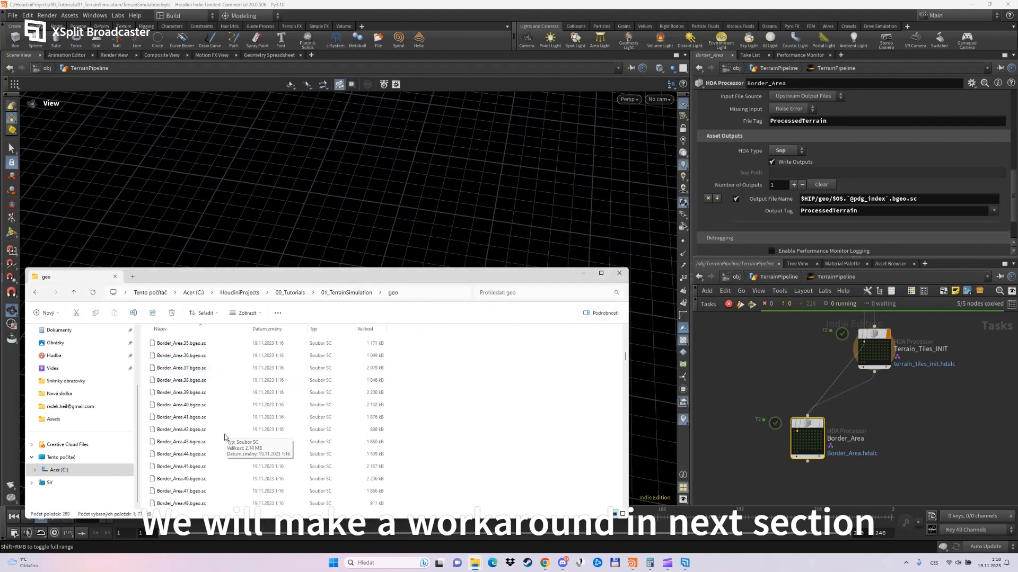
Permanently delete all the cached output files in the geo folder
{"action": "key", "text": "ctrl+a"}
{"action": "key", "text": "shift+Delete"}
{"action": "key", "text": "Return"}
Switch back to Houdini, then dirty and cook the Border_Area node in the task network
{"action": "left_click", "coordinate": [810, 426]}
{"action": "right_click", "coordinate": [809, 425]}
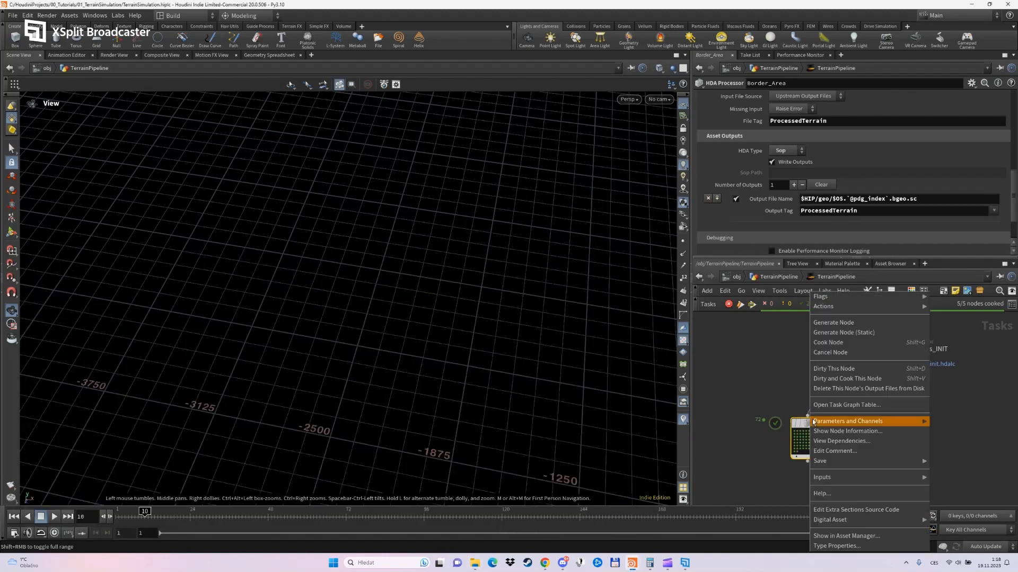
{"action": "left_click", "coordinate": [841, 378]}
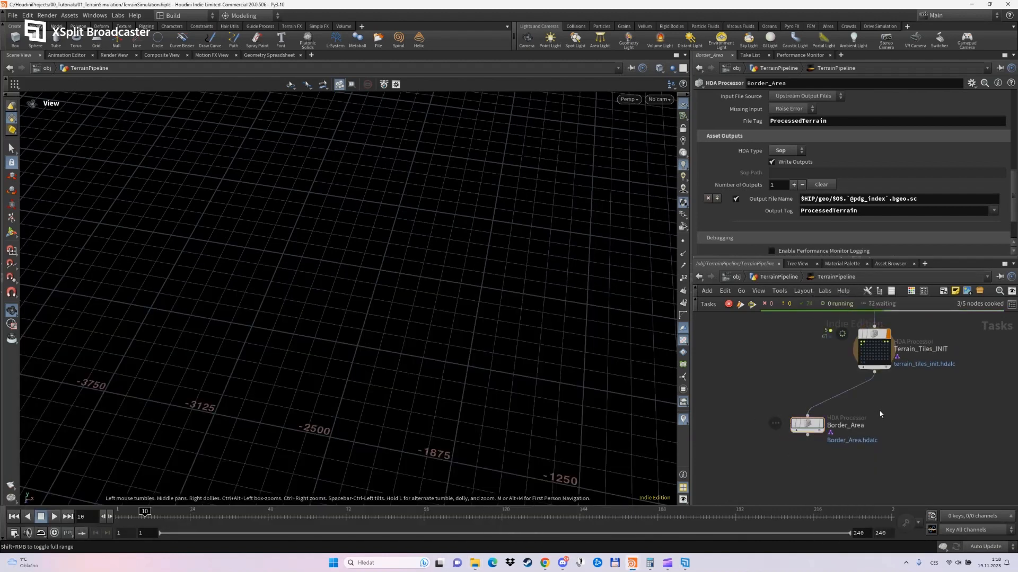
{"action": "scroll", "coordinate": [880, 412], "scroll_direction": "down", "scroll_amount": 3}
{"action": "middle_click_drag", "start_coordinate": [883, 413], "coordinate": [858, 443]}
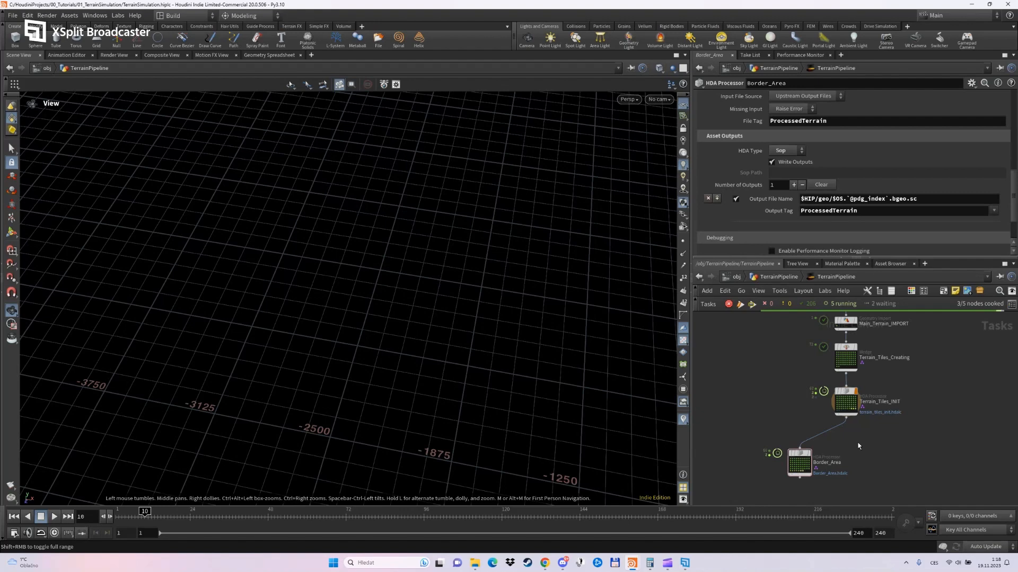
{"action": "left_click", "coordinate": [801, 465]}
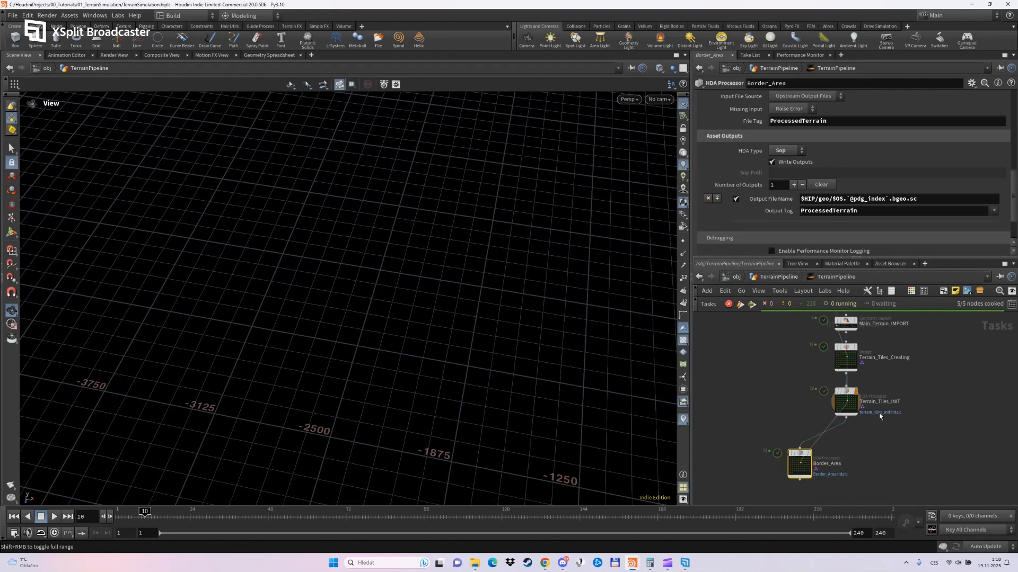
Return to object level, select PDG_VIS and make Border_Area_680 the active work item to inspect its terrain tile
{"action": "left_click", "coordinate": [781, 277]}
{"action": "left_click", "coordinate": [739, 280]}
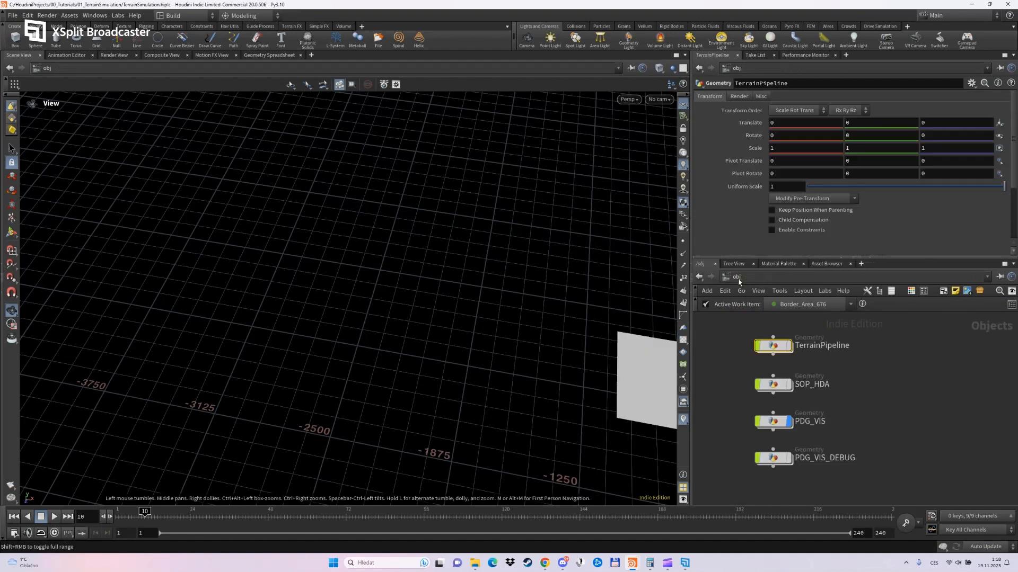
{"action": "left_click", "coordinate": [772, 421]}
{"action": "left_click_drag", "start_coordinate": [599, 375], "coordinate": [501, 413]}
{"action": "left_click", "coordinate": [779, 305]}
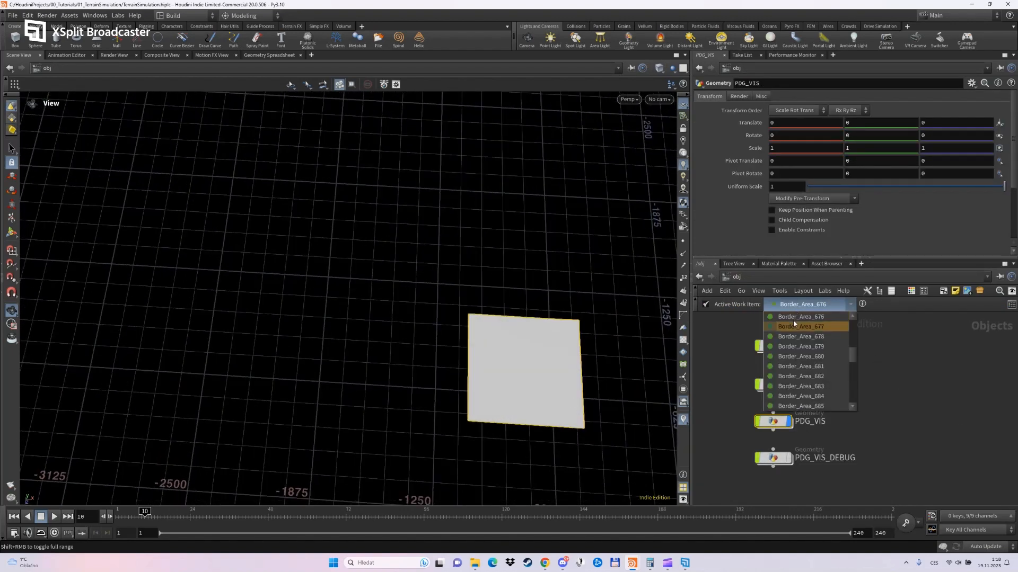
{"action": "left_click", "coordinate": [795, 364]}
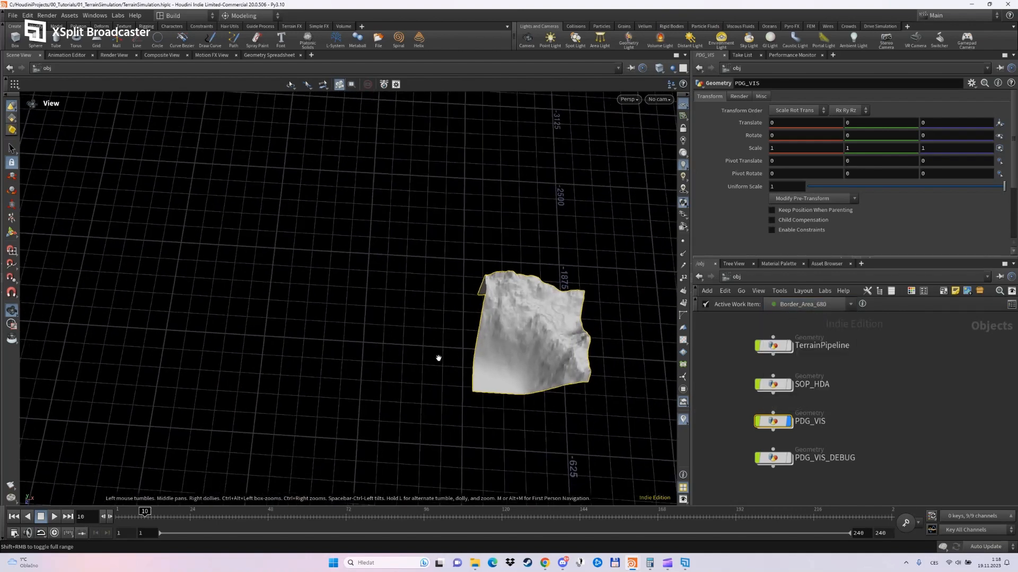